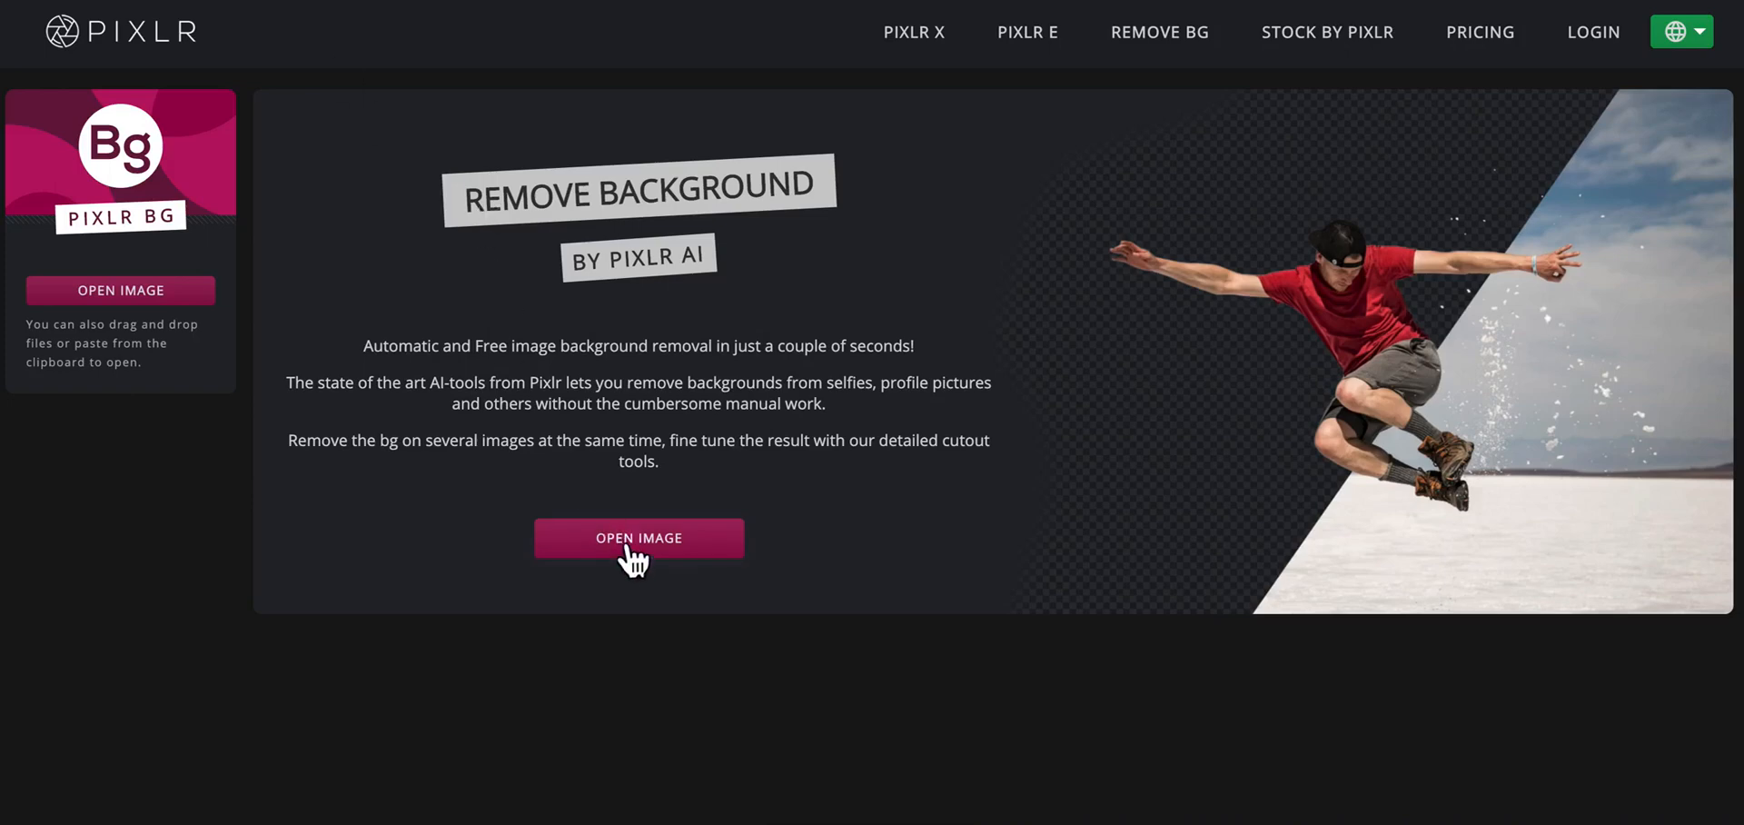
- Open the second and third images in the Downloads folder together for background removal
click(628, 550)
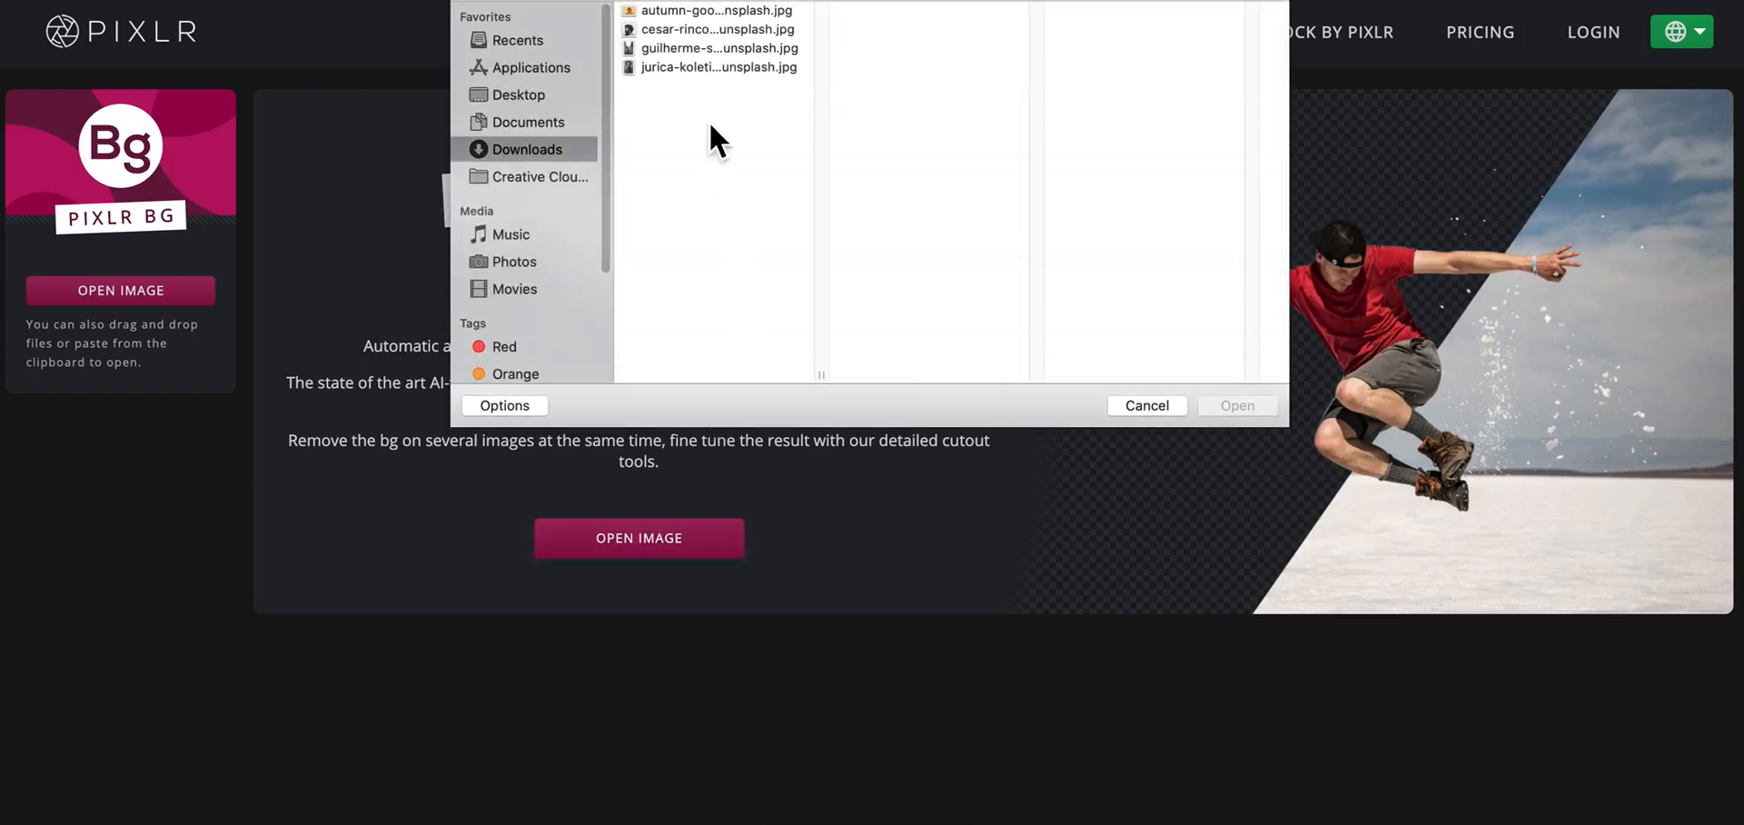
click(700, 43)
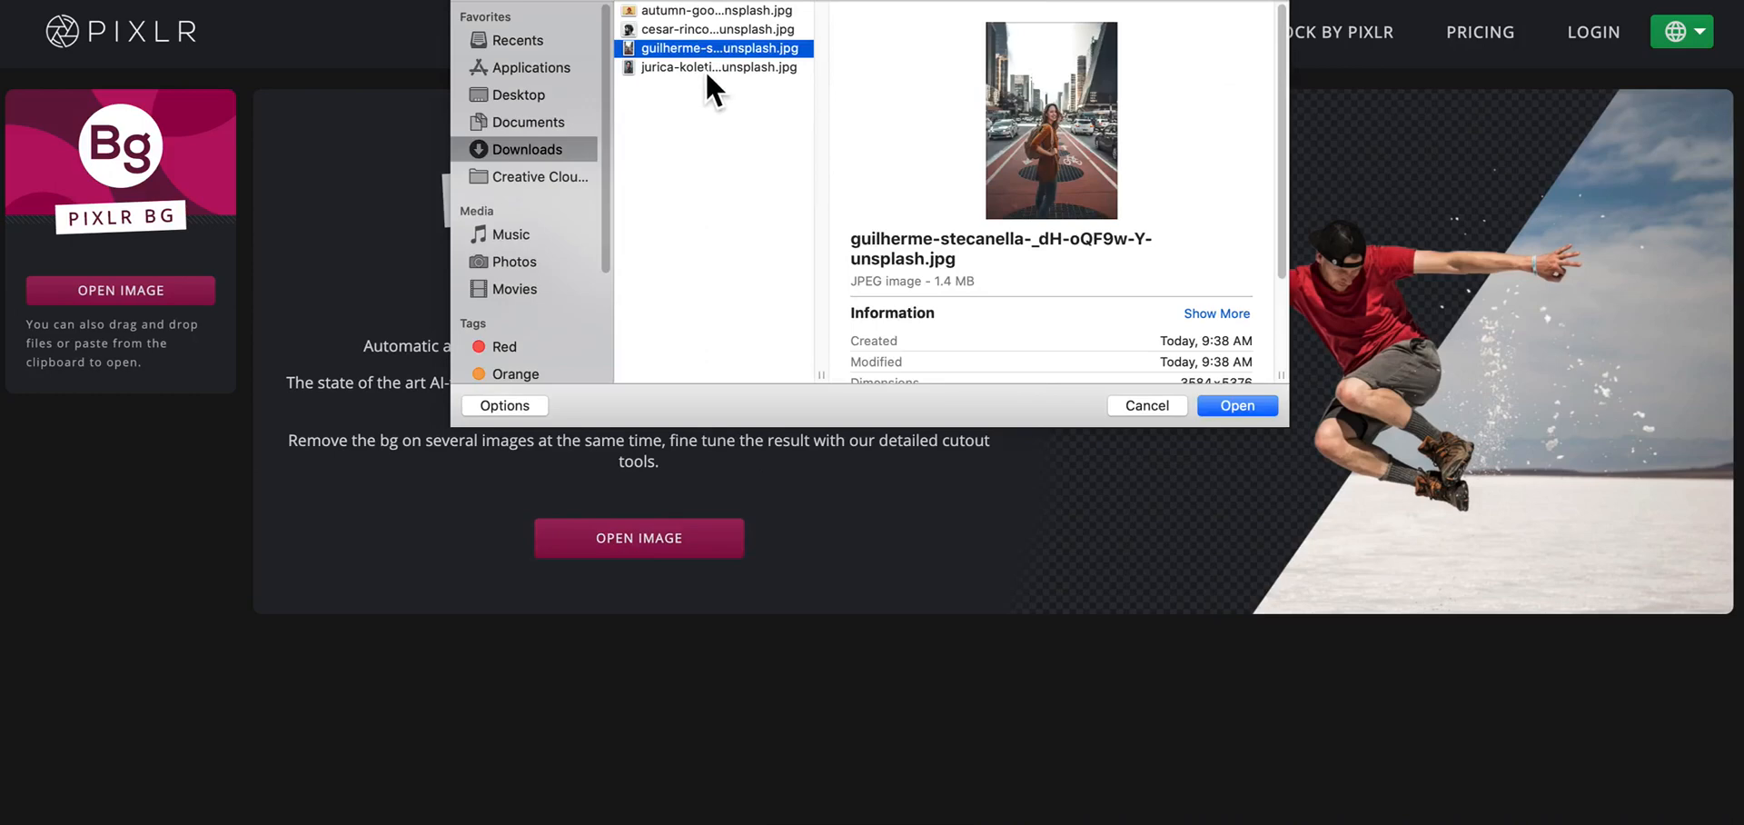
shift+click(705, 69)
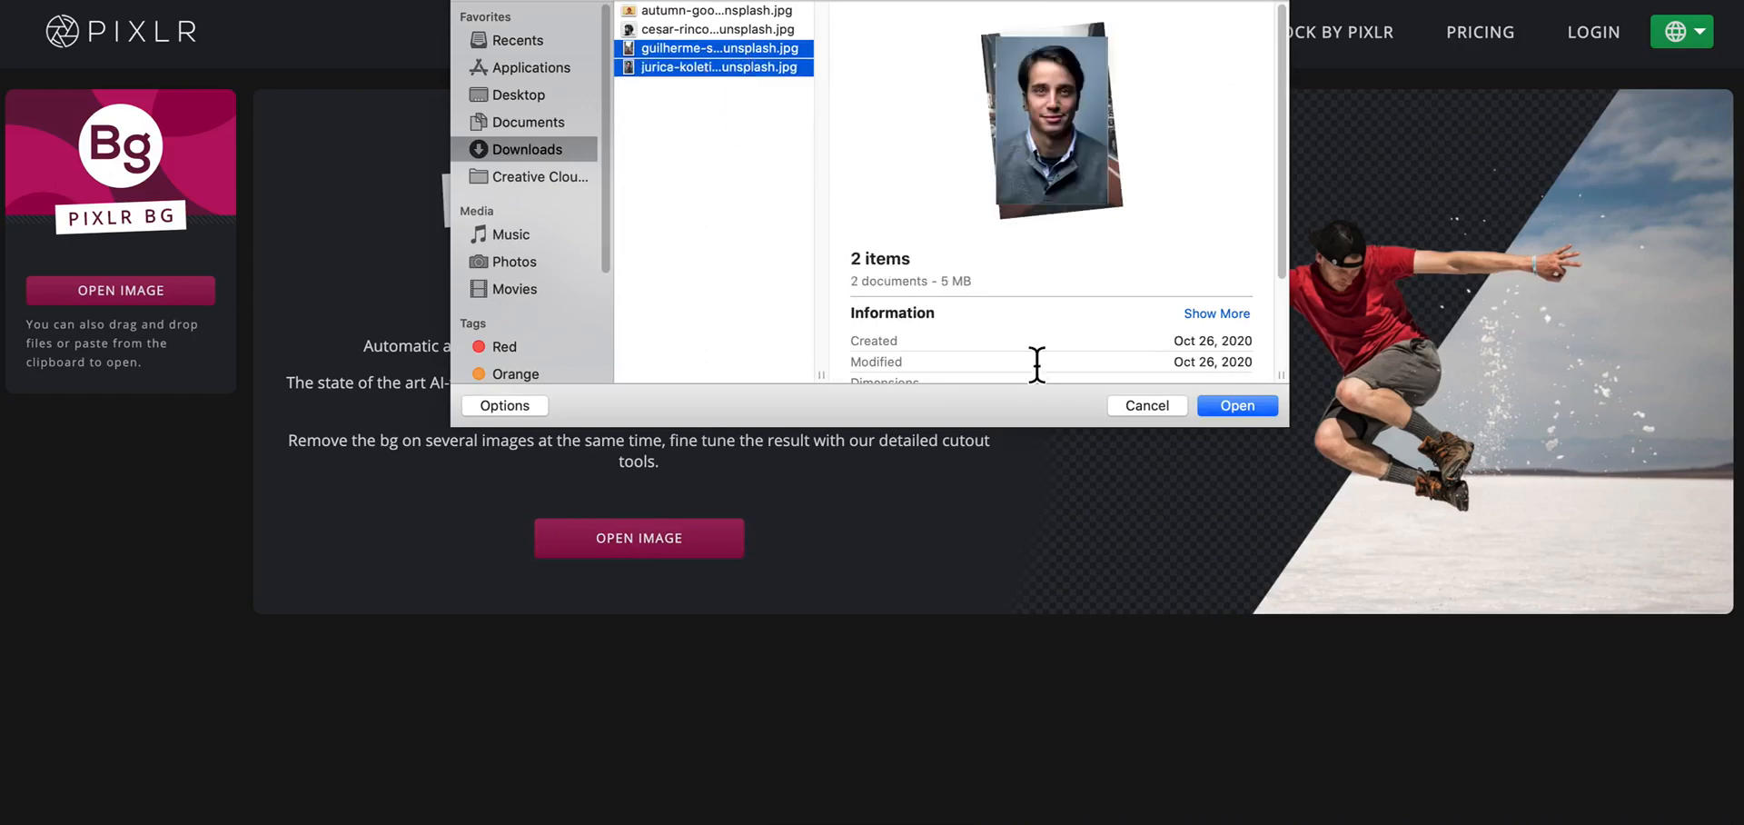
click(700, 36)
shift+click(703, 47)
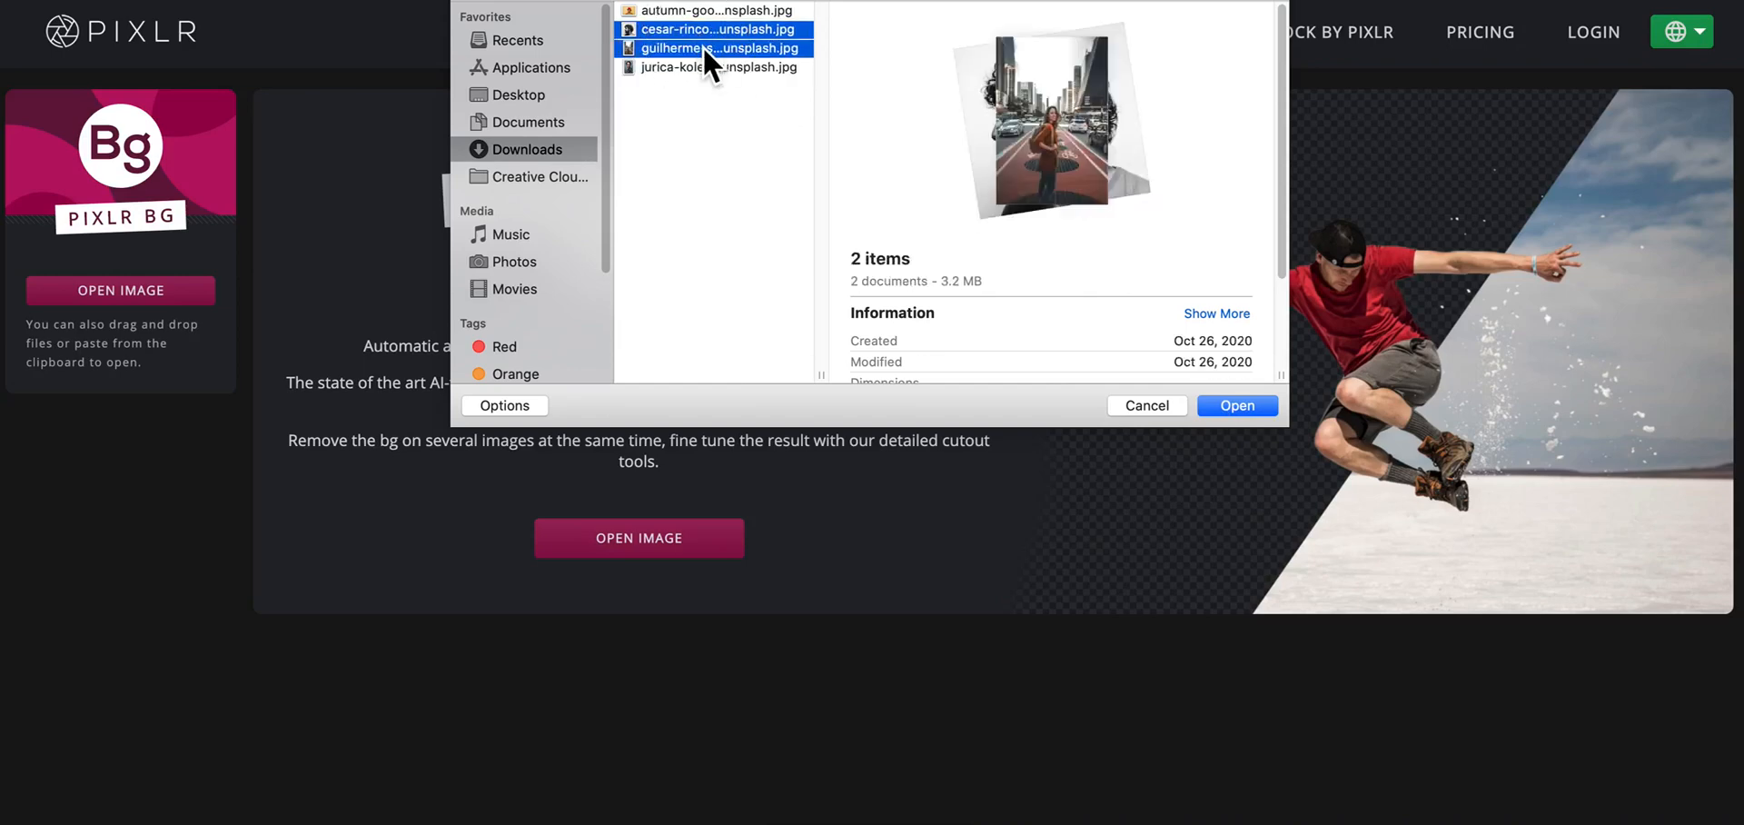
click(1217, 406)
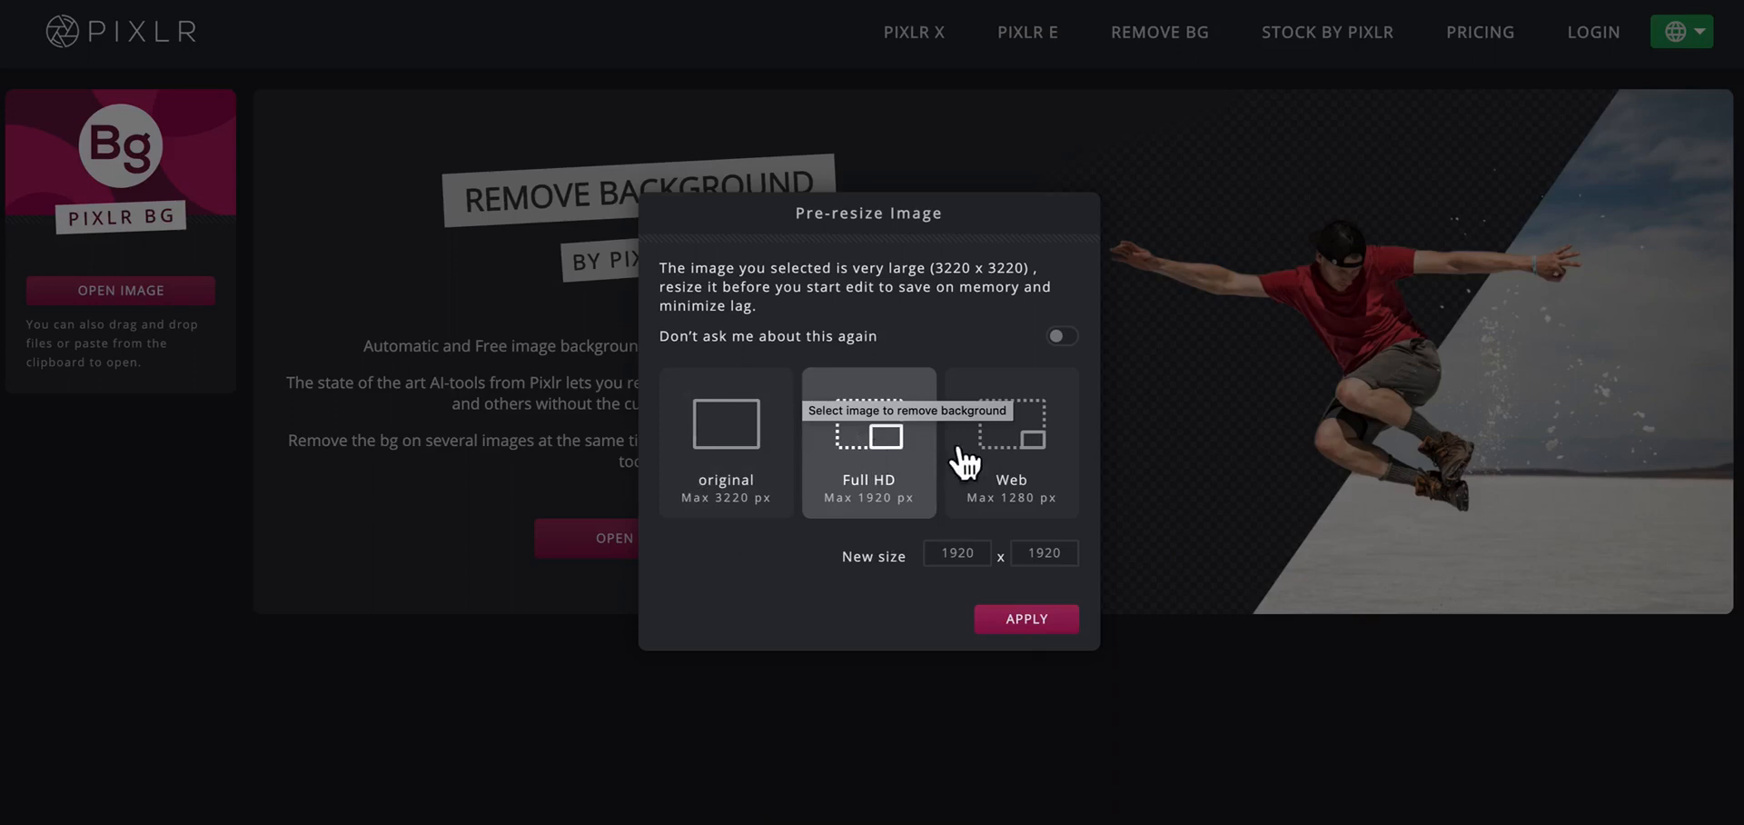
- Pre-resize both images to the Web size (max 1280 px) and examine the two automatic cutouts
click(1008, 458)
click(1010, 623)
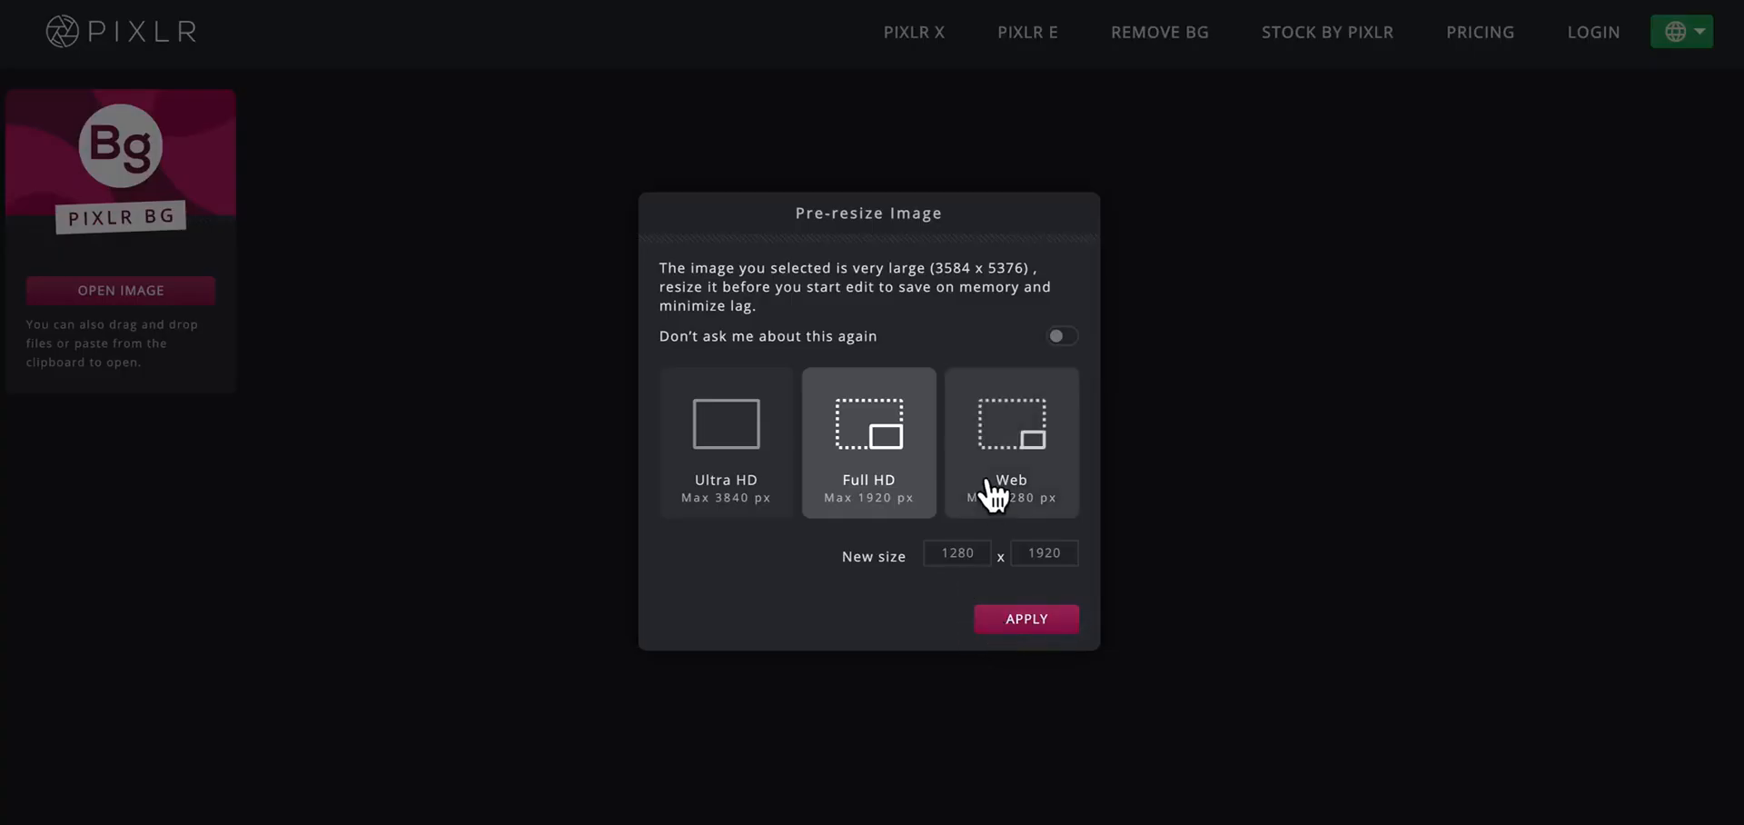
click(994, 495)
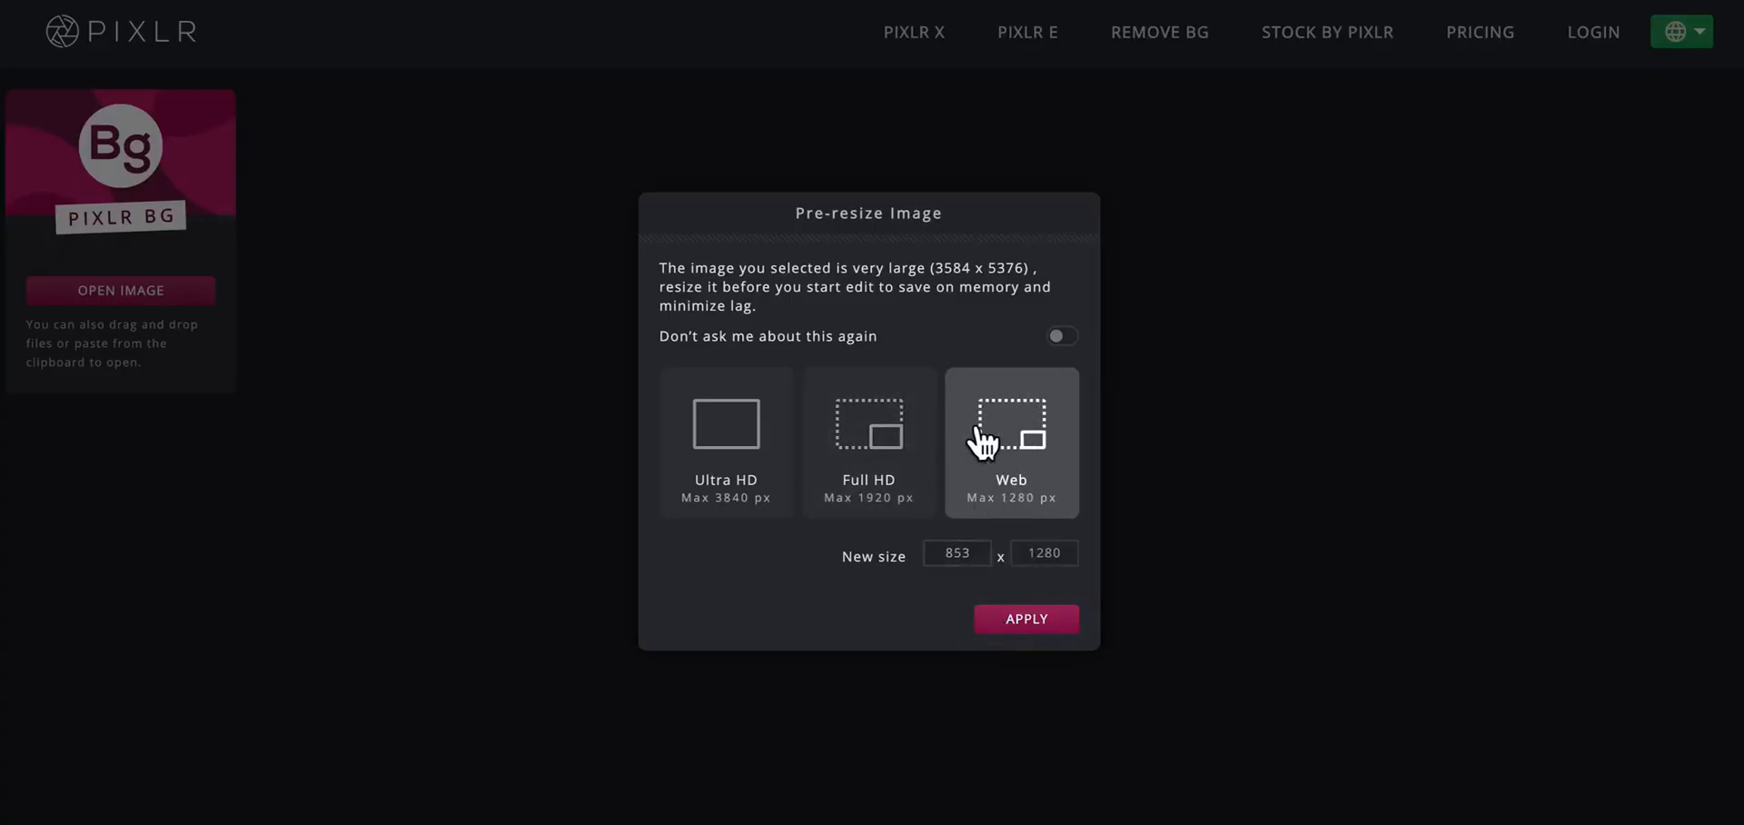
click(1026, 633)
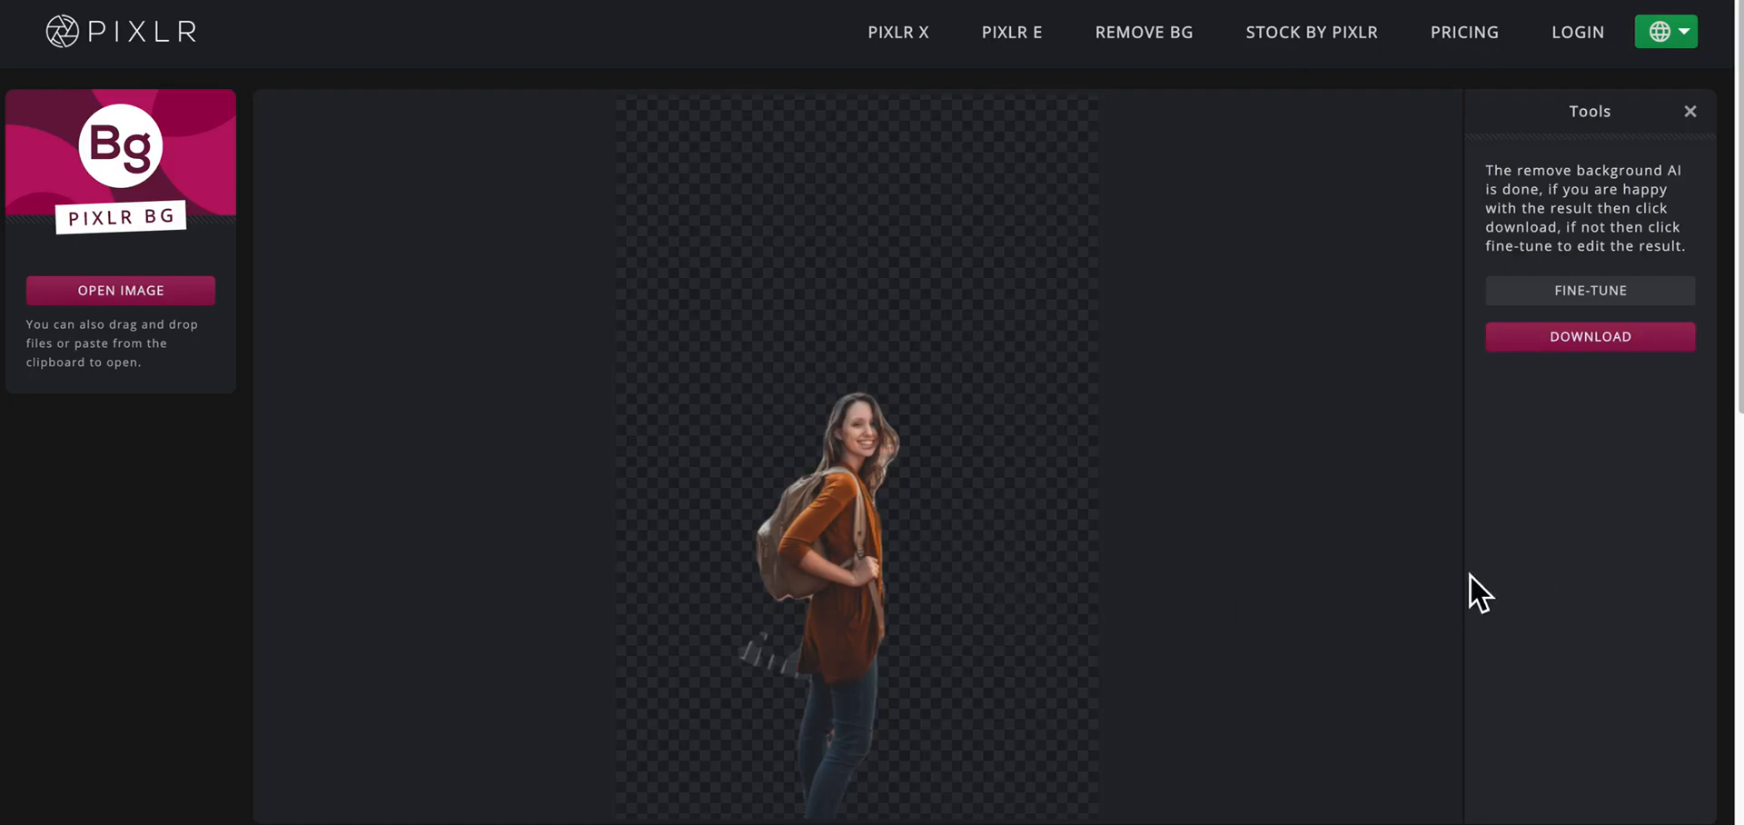
scroll(1572, 568, down, 6)
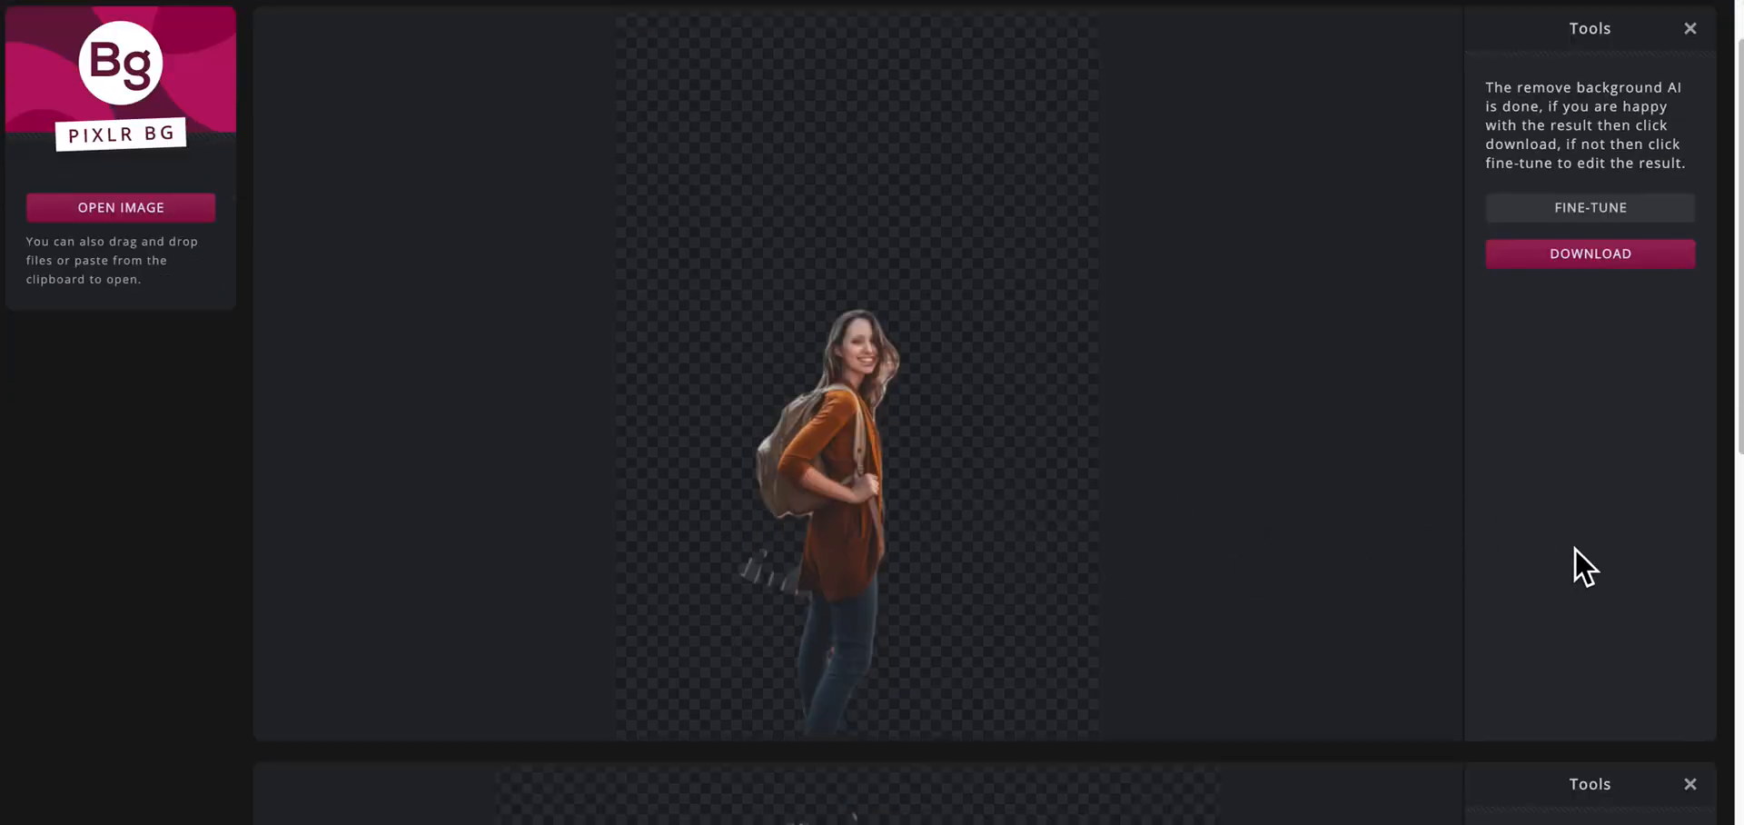
scroll(1535, 572, down, 3)
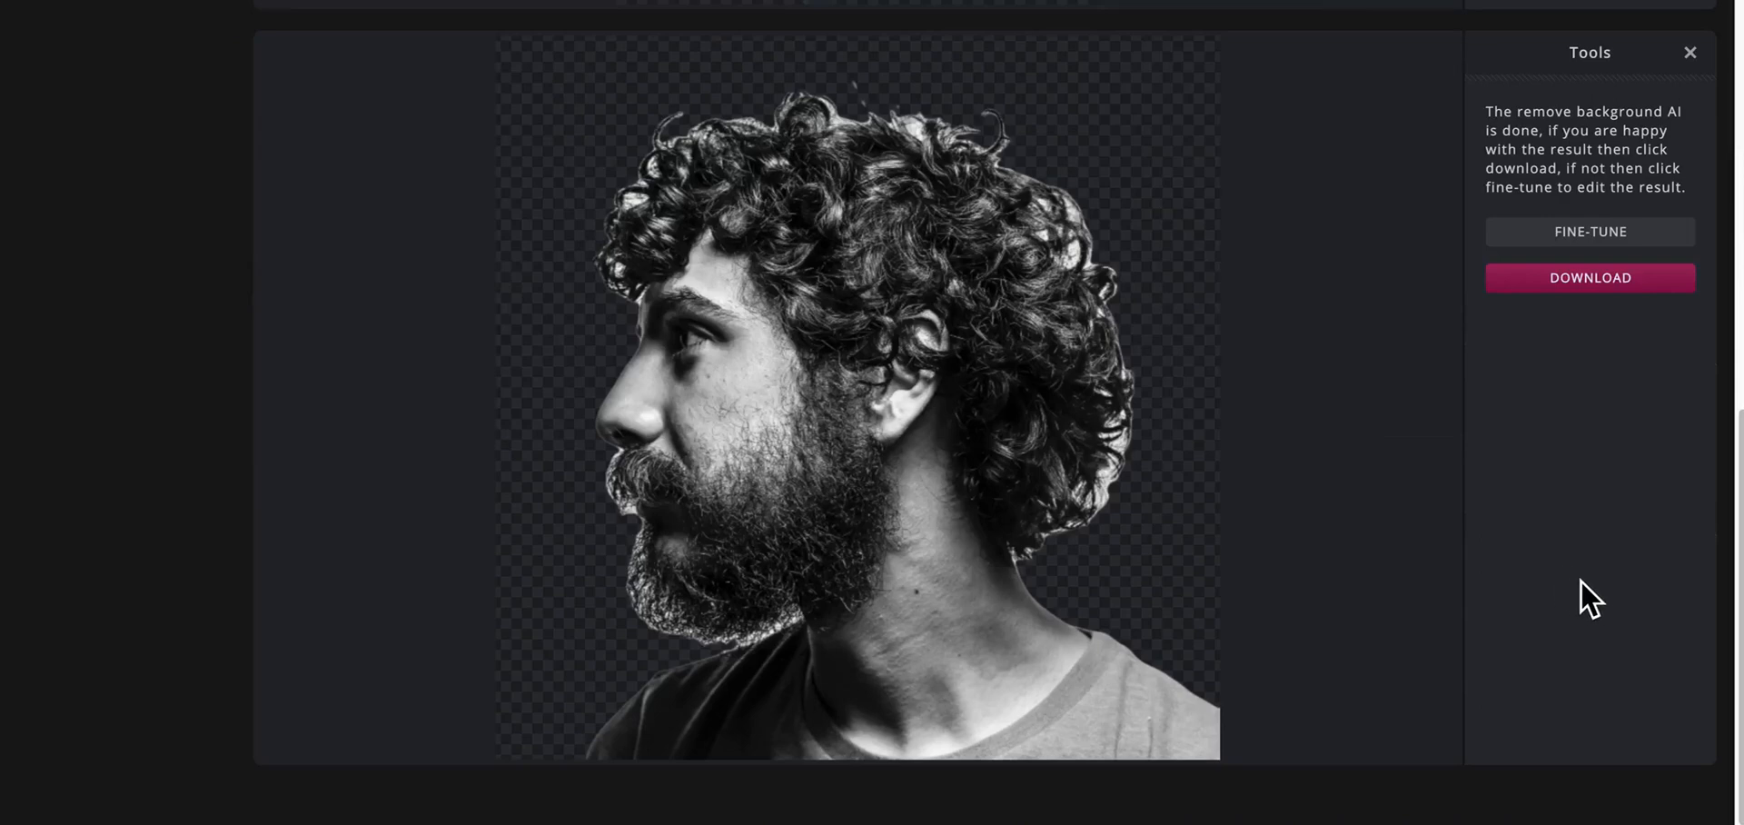
scroll(1580, 580, up, 9)
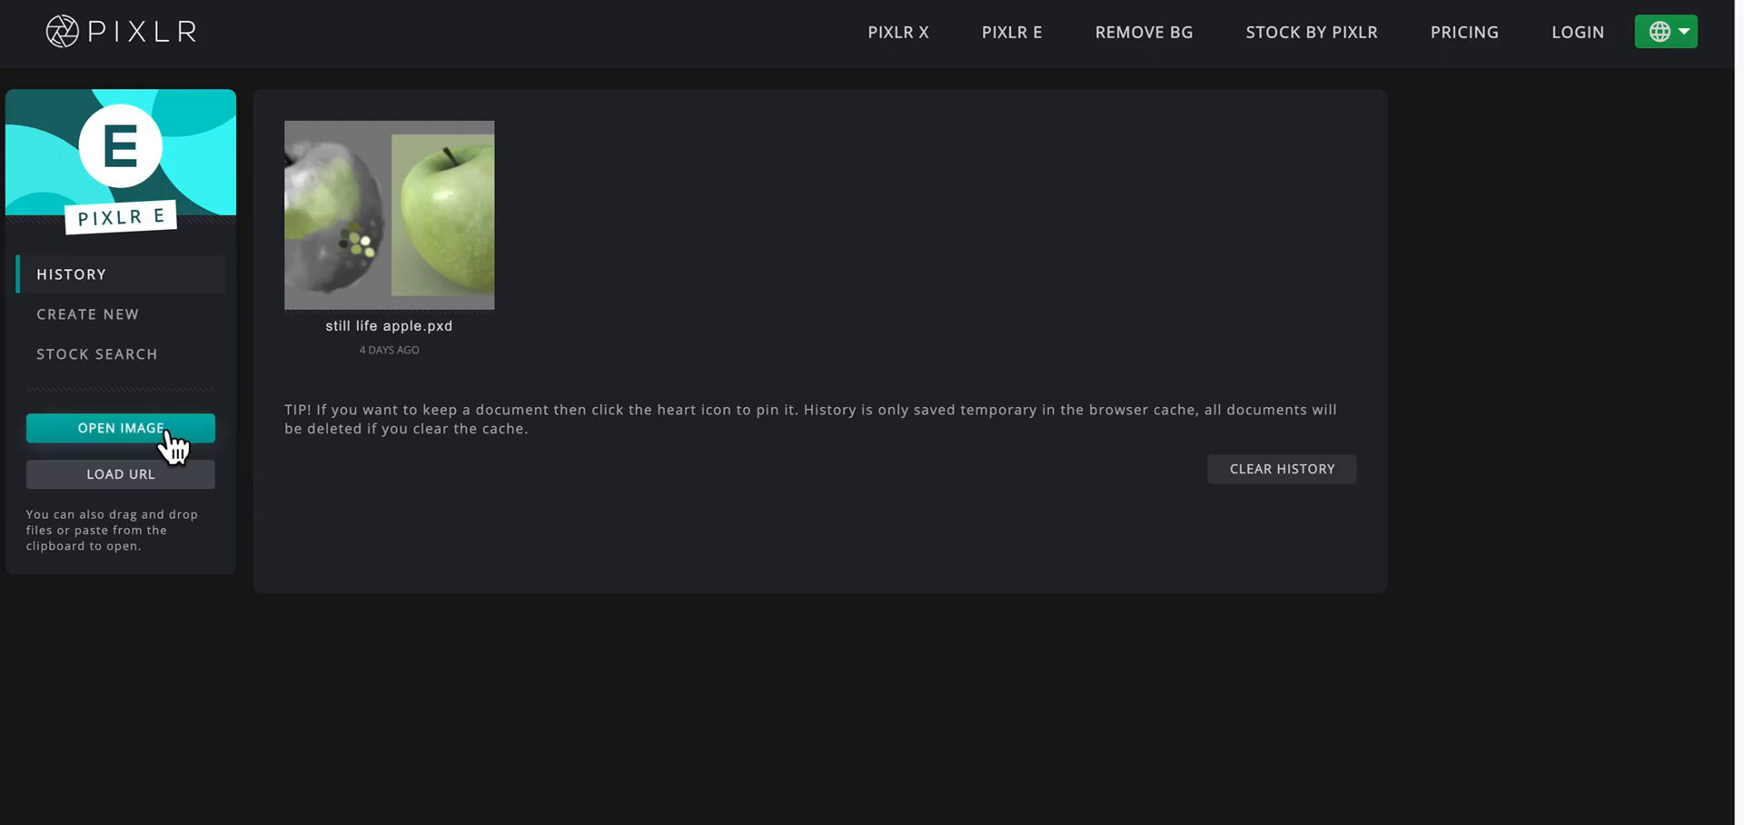
- Switch to Pixlr E and open the street photo of the woman from Downloads at Ultra HD size (max 3840 px)
click(176, 431)
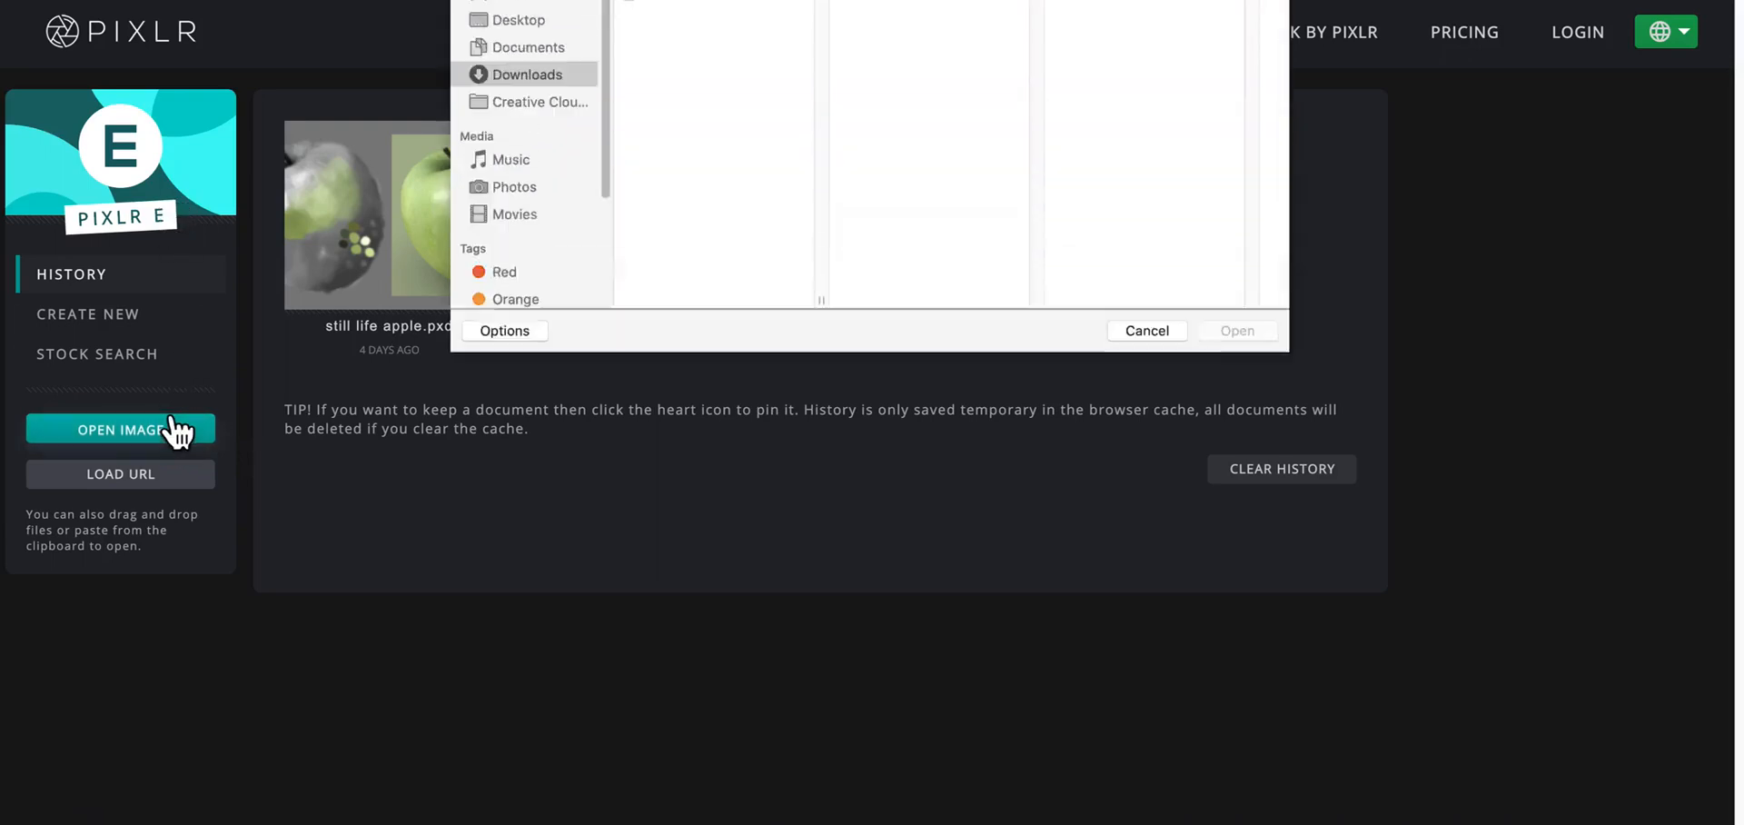
click(693, 48)
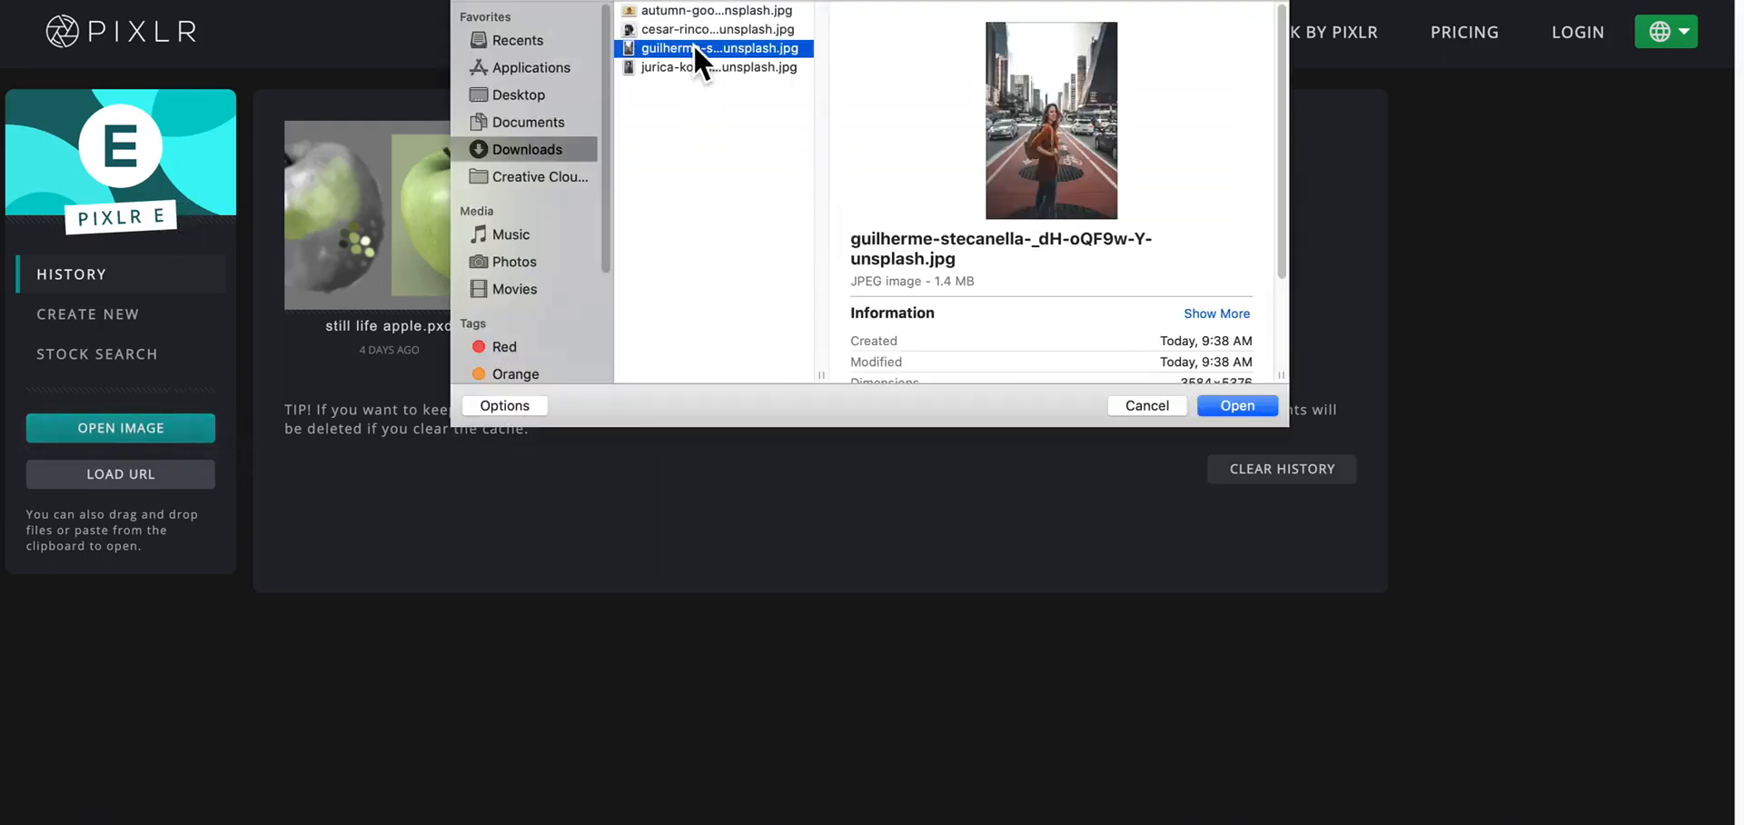
click(1235, 406)
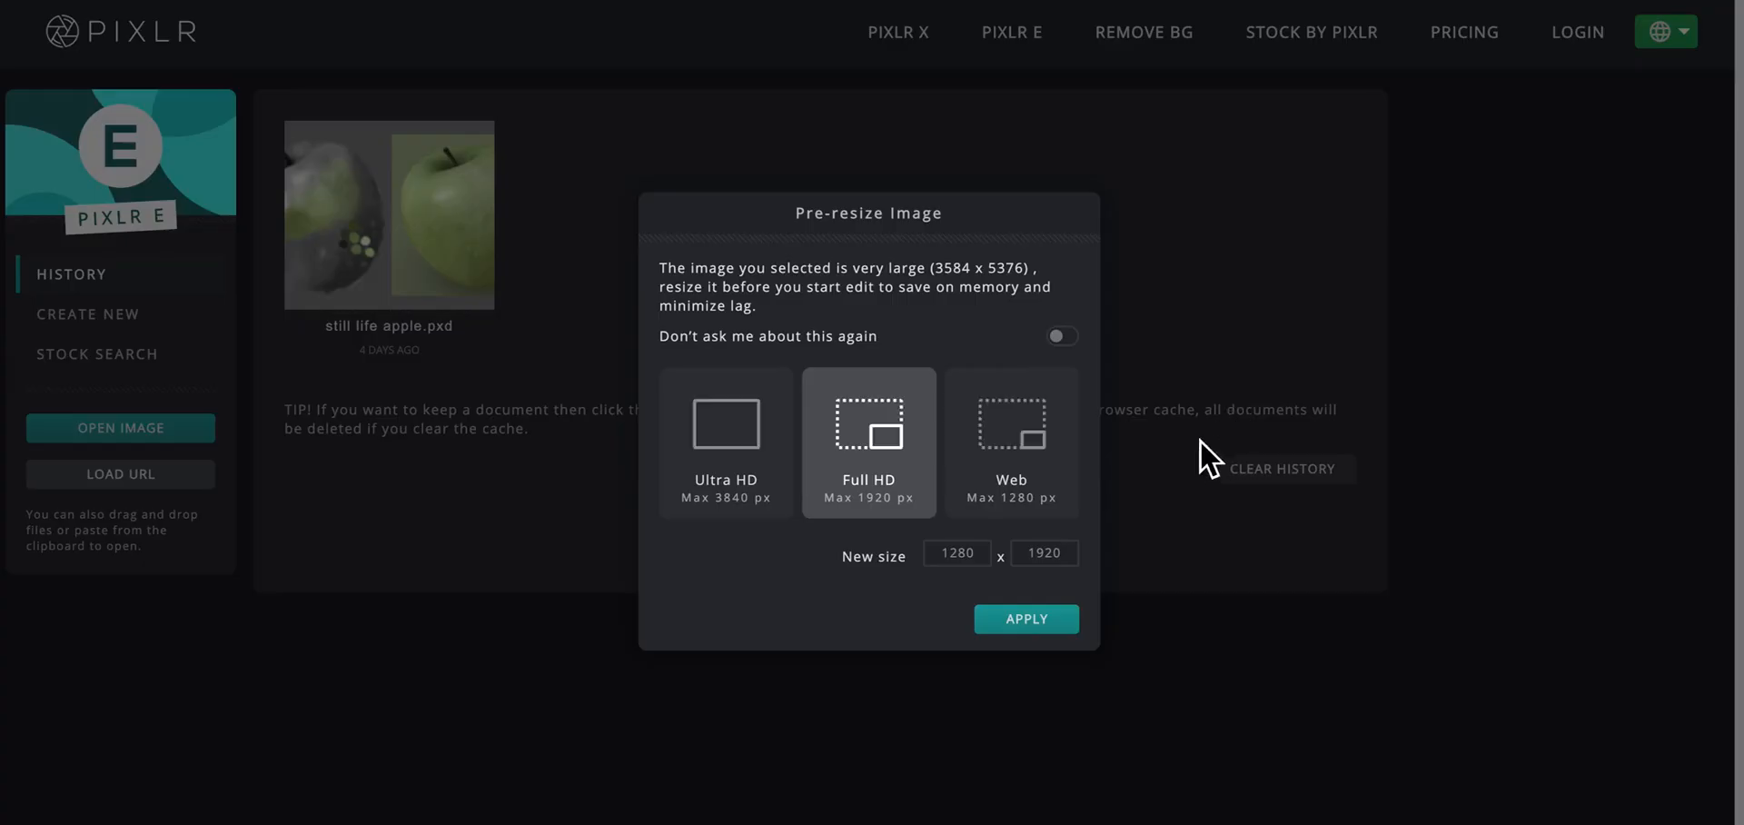
click(724, 454)
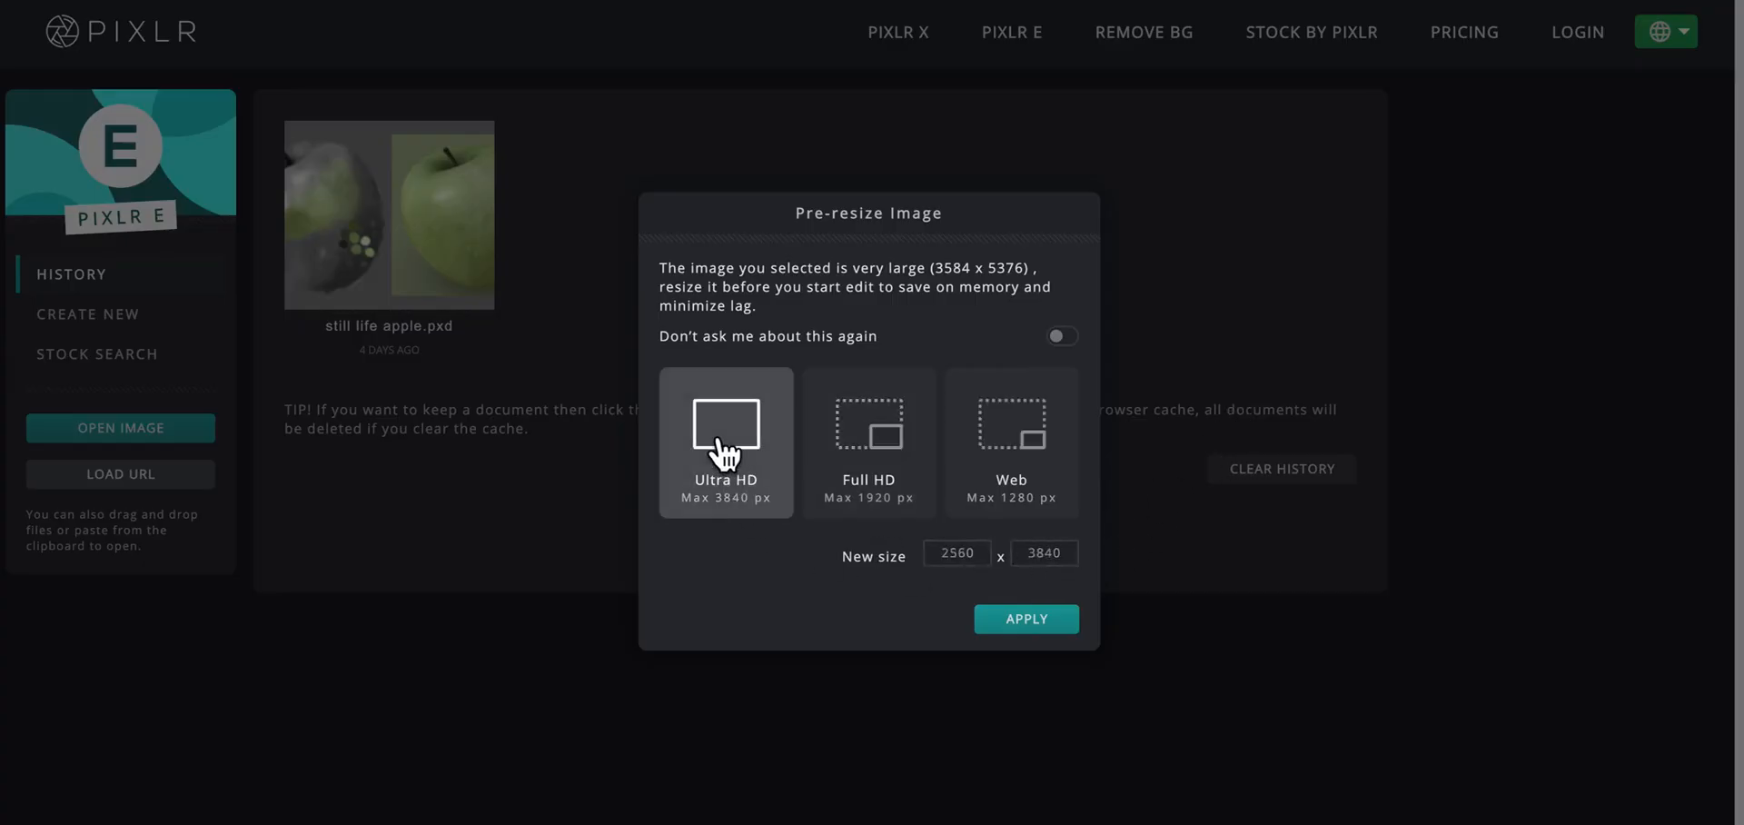
click(993, 622)
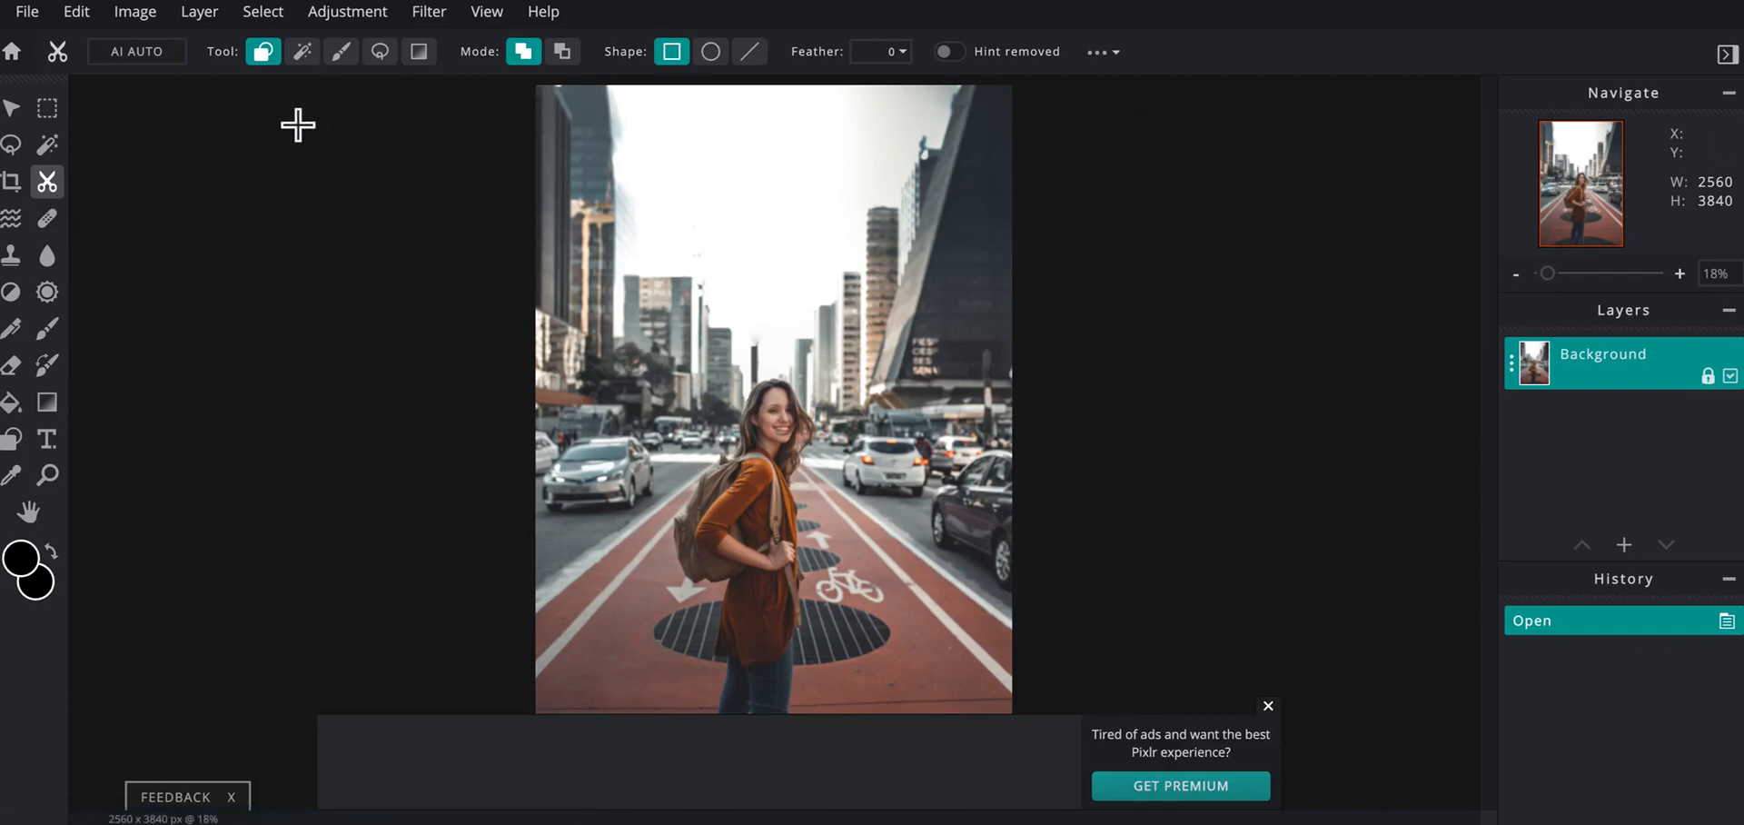
- Try the automatic AI cutout directly on the Background layer and undo the mask
click(150, 62)
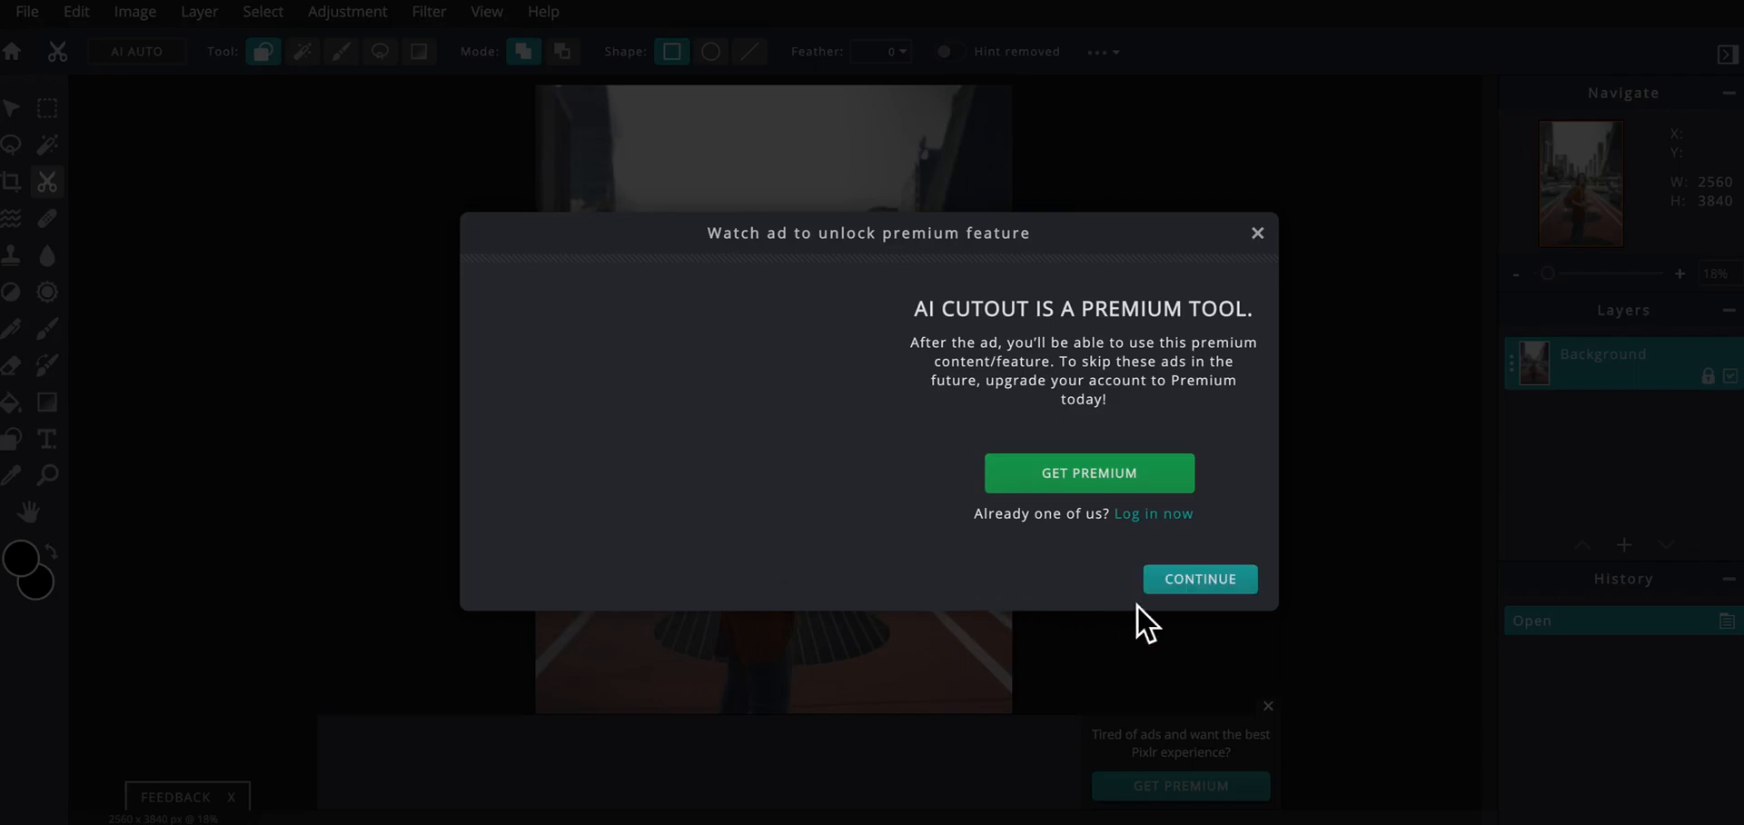
click(1163, 581)
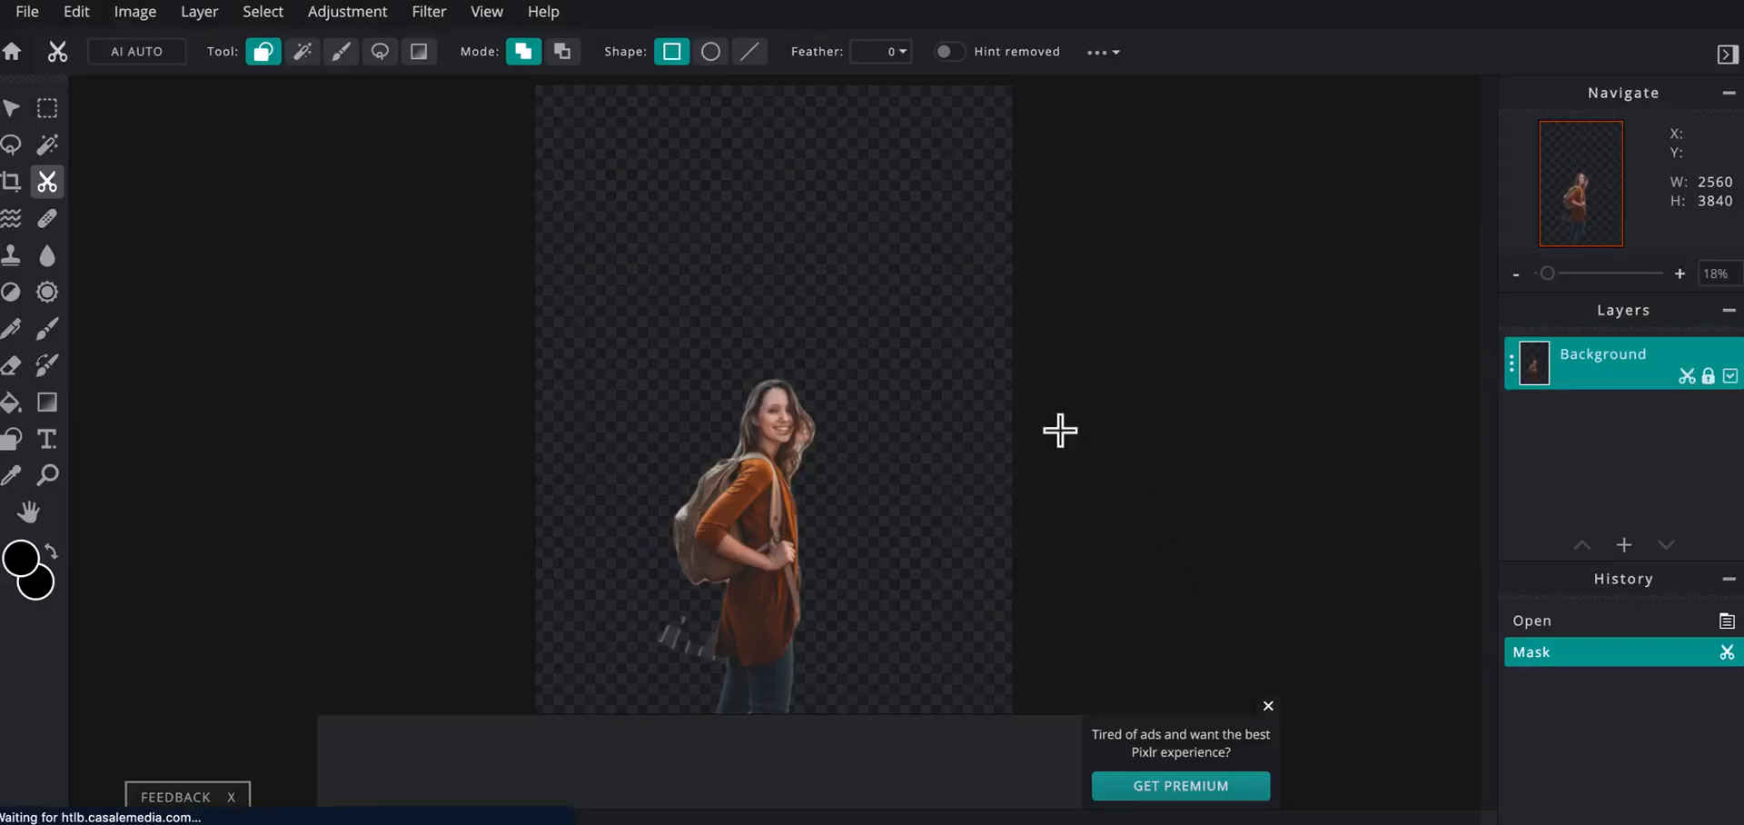
click(1268, 706)
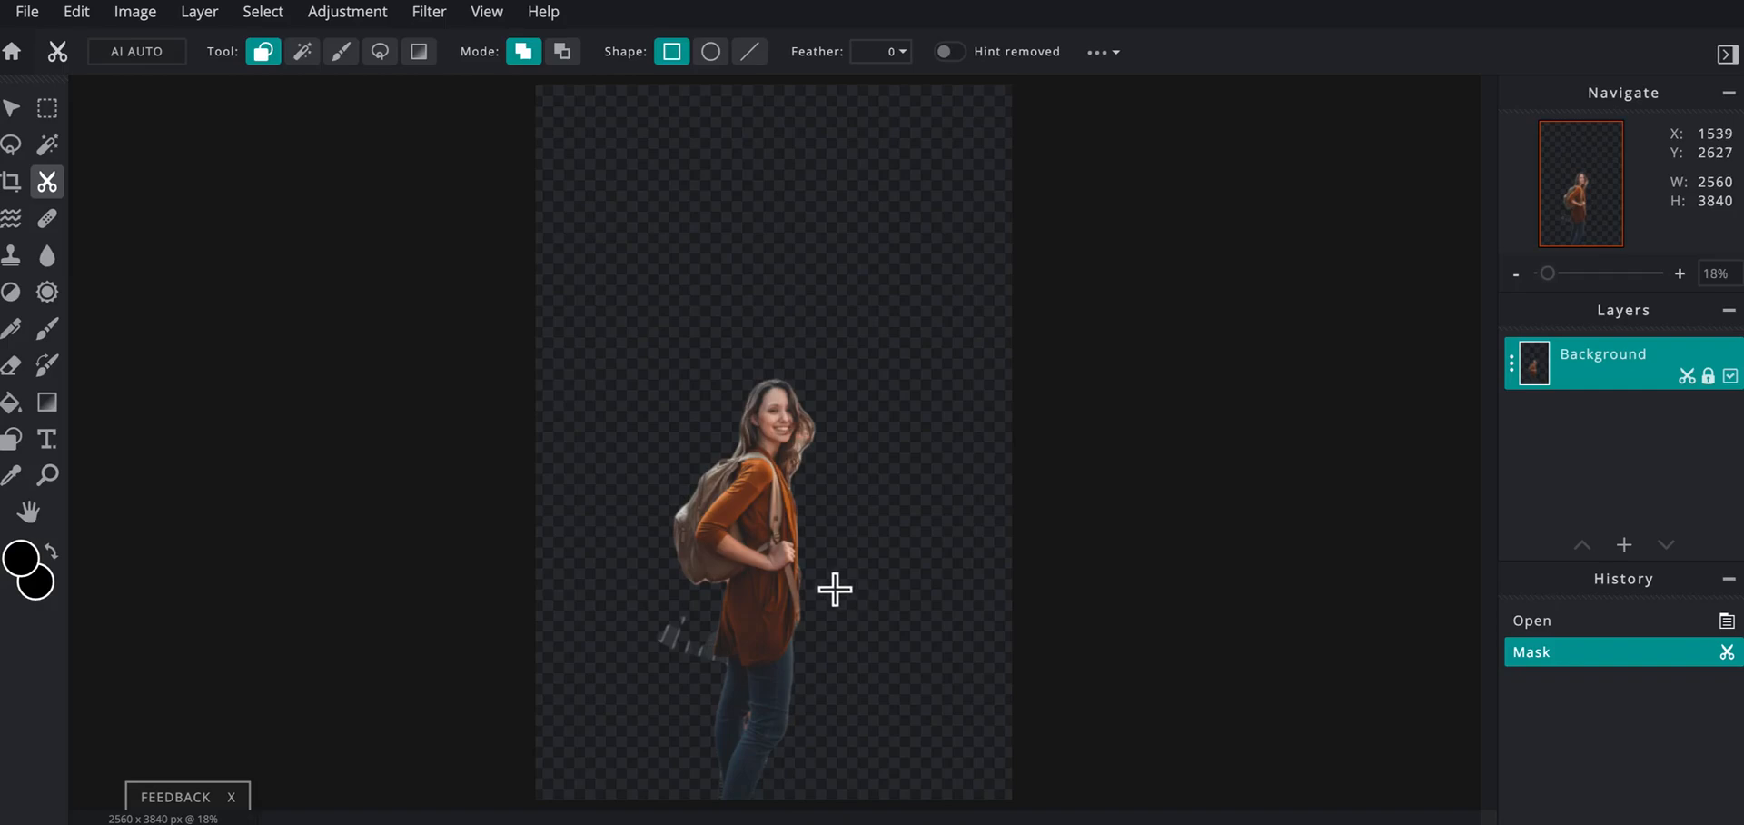
key(ctrl+z)
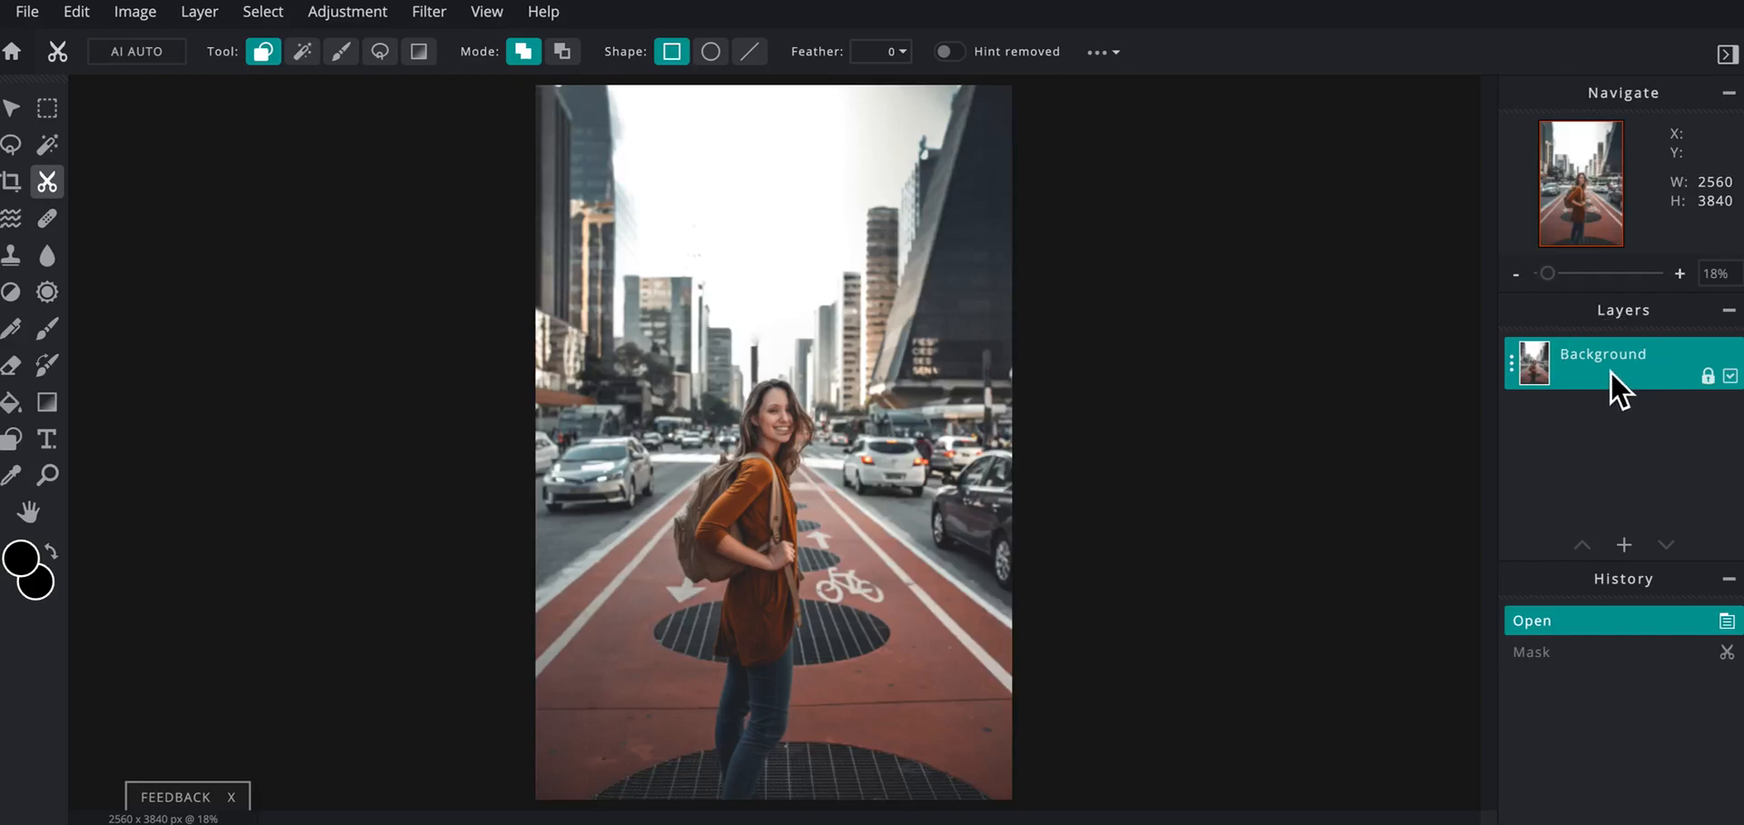
- Duplicate the Background layer and hide the original below the copy
click(1511, 368)
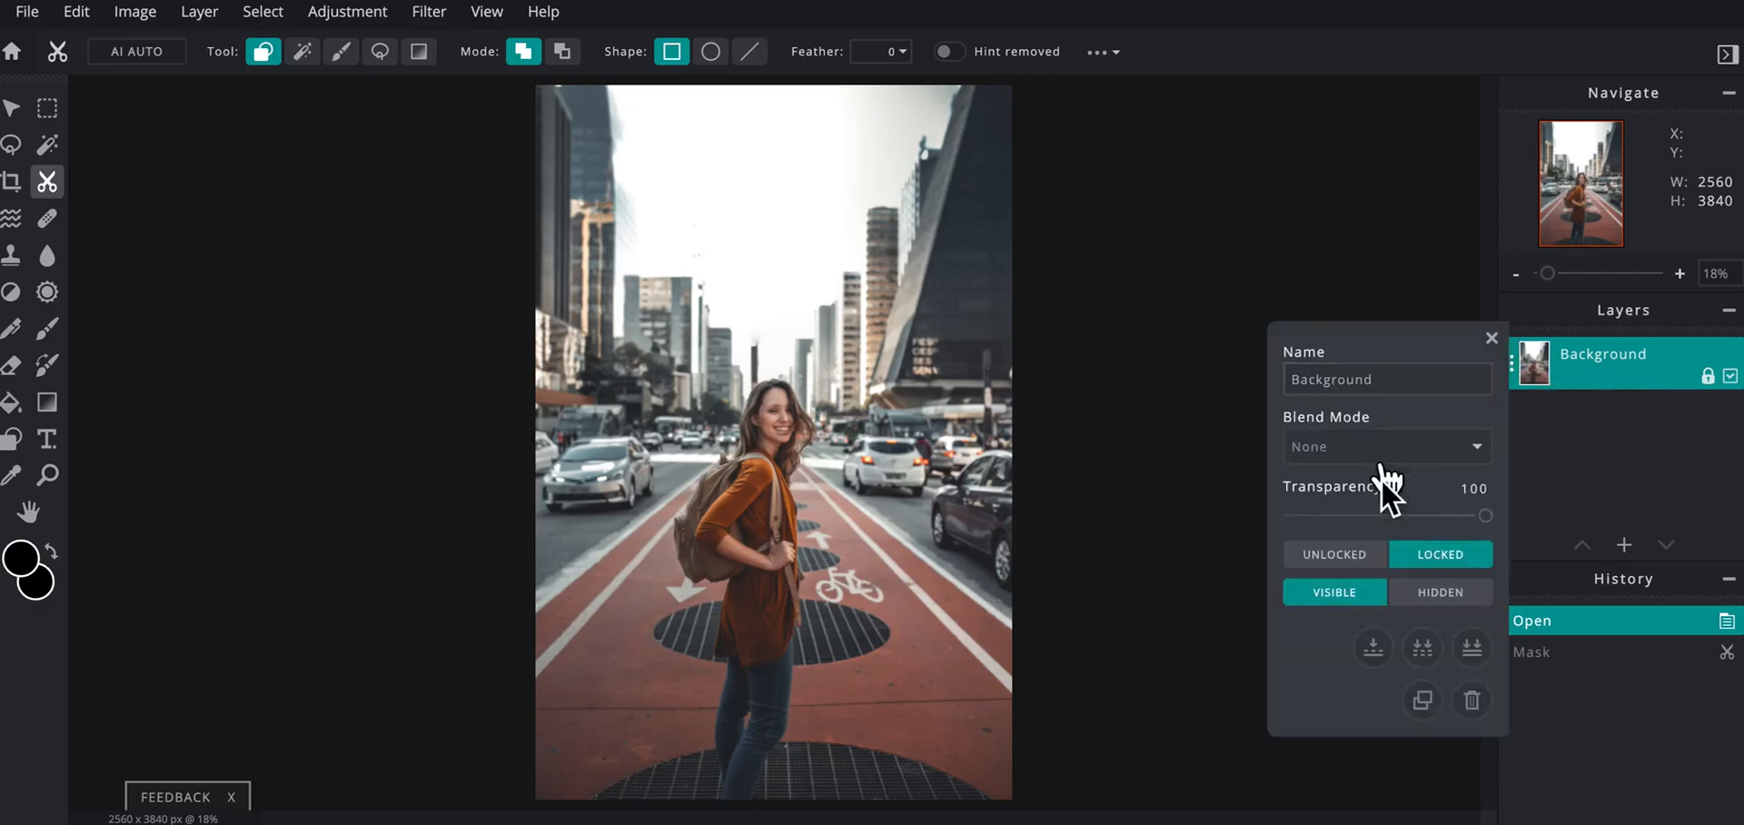
click(1419, 701)
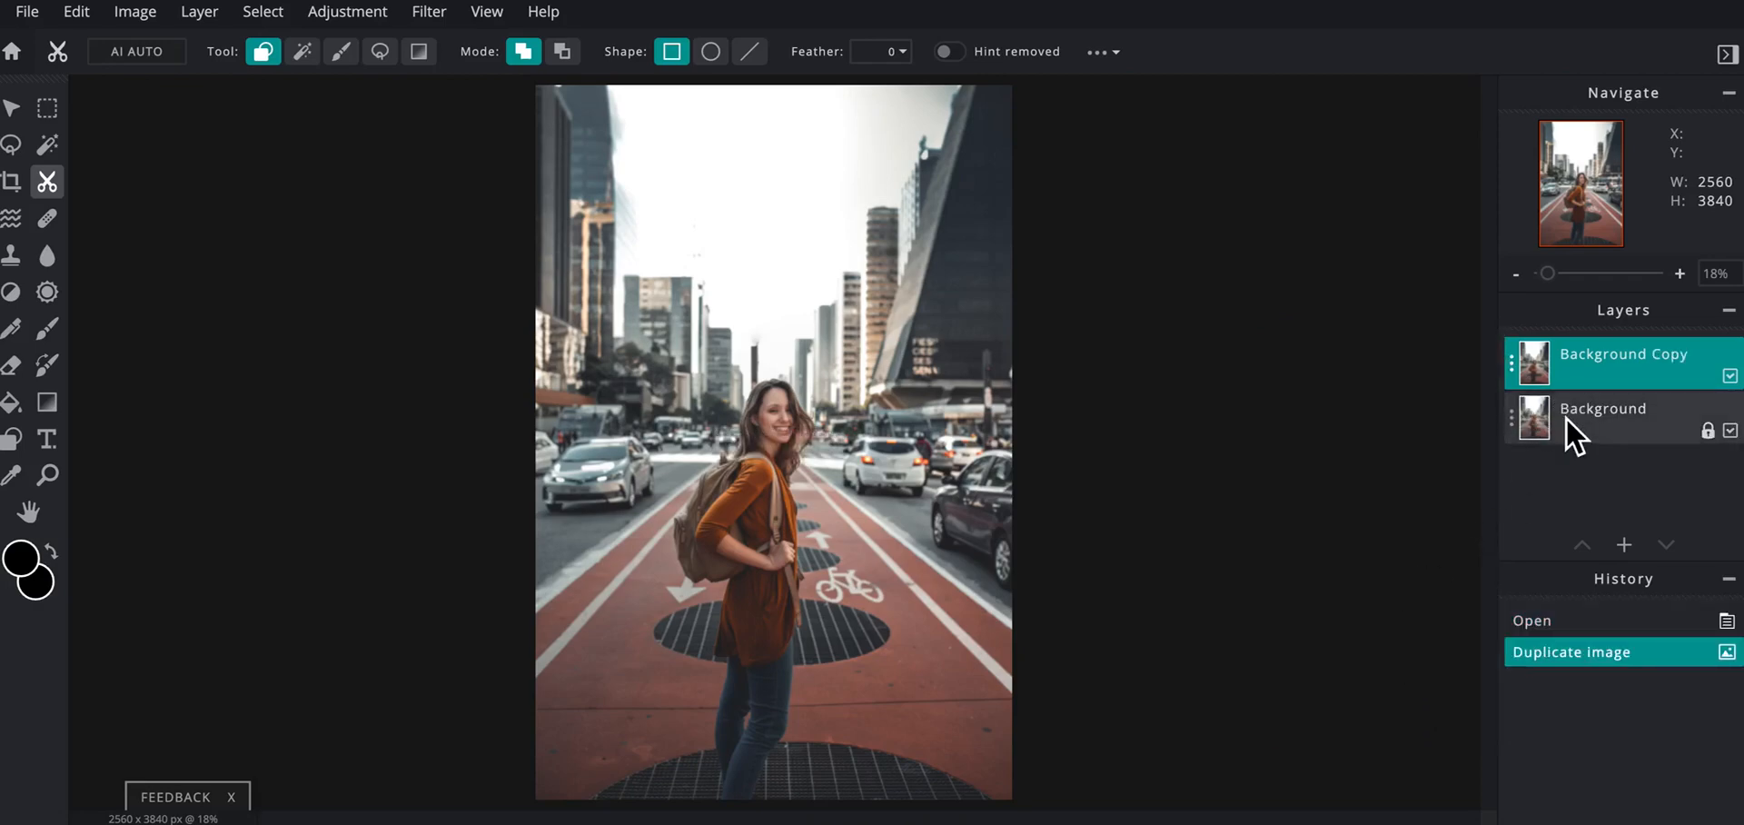
click(1728, 430)
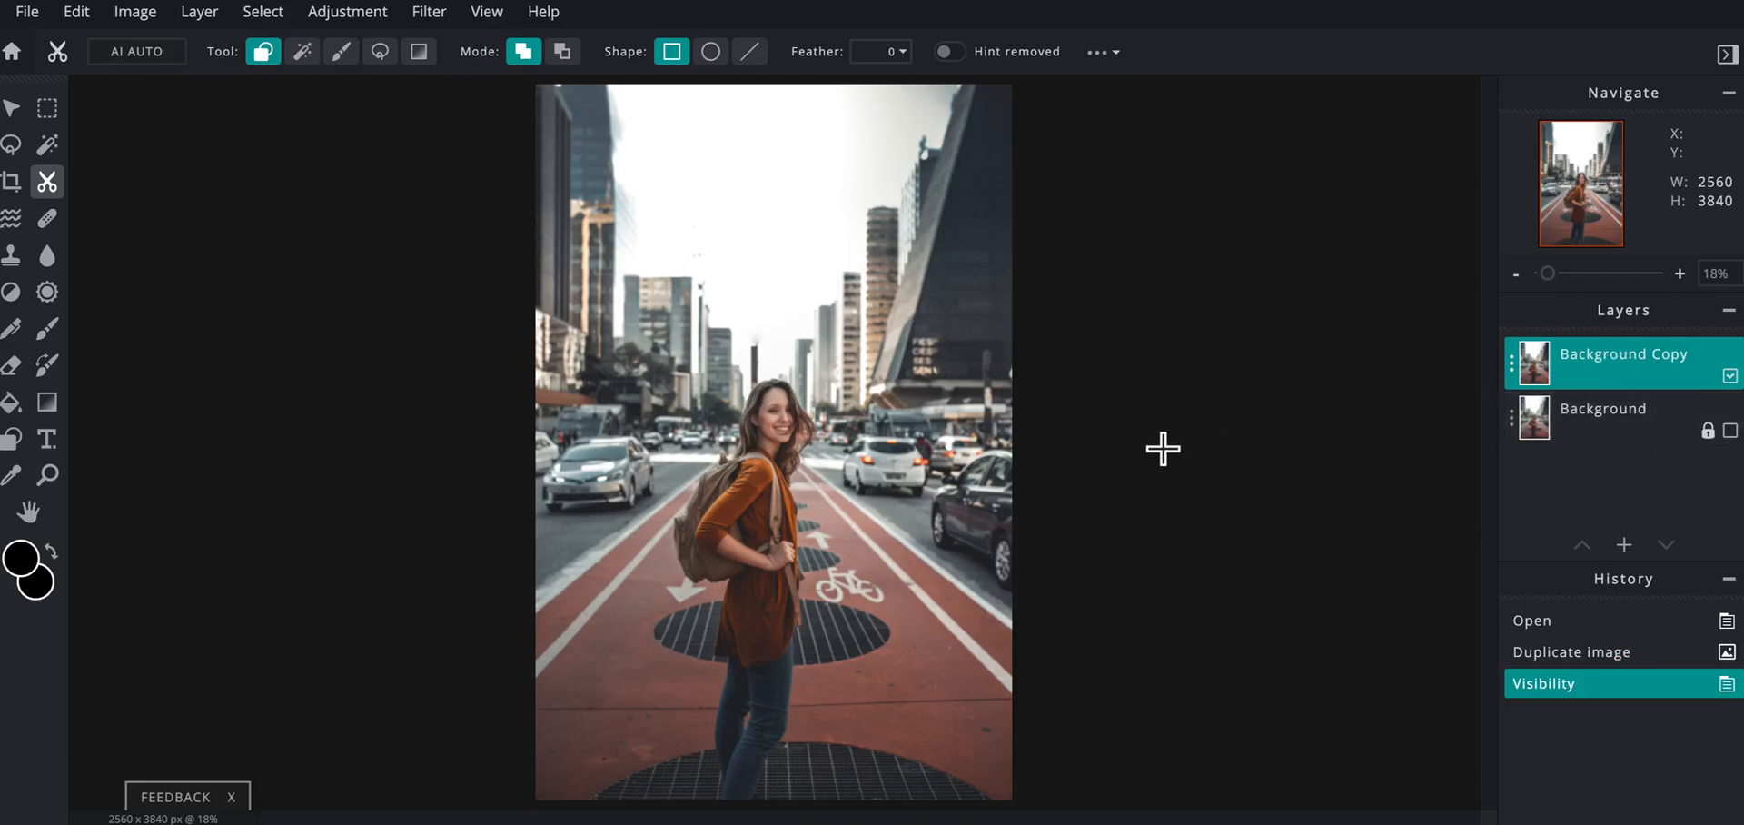
- Mask out the street scene on the Background Copy layer with the automatic AI cutout, retrying if needed
click(136, 52)
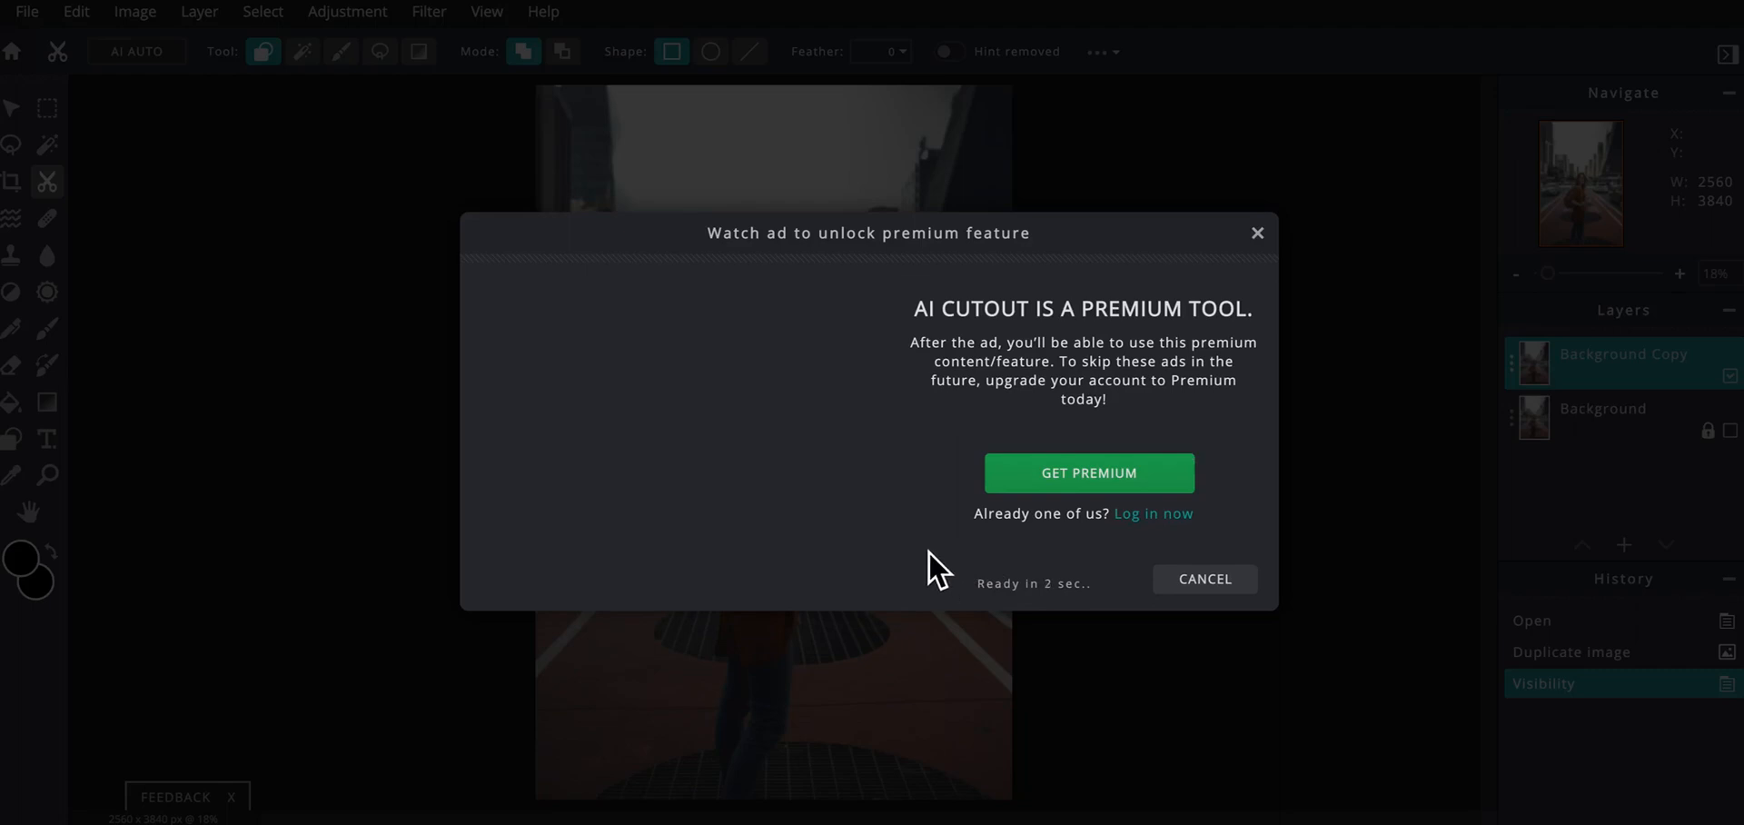
click(1183, 582)
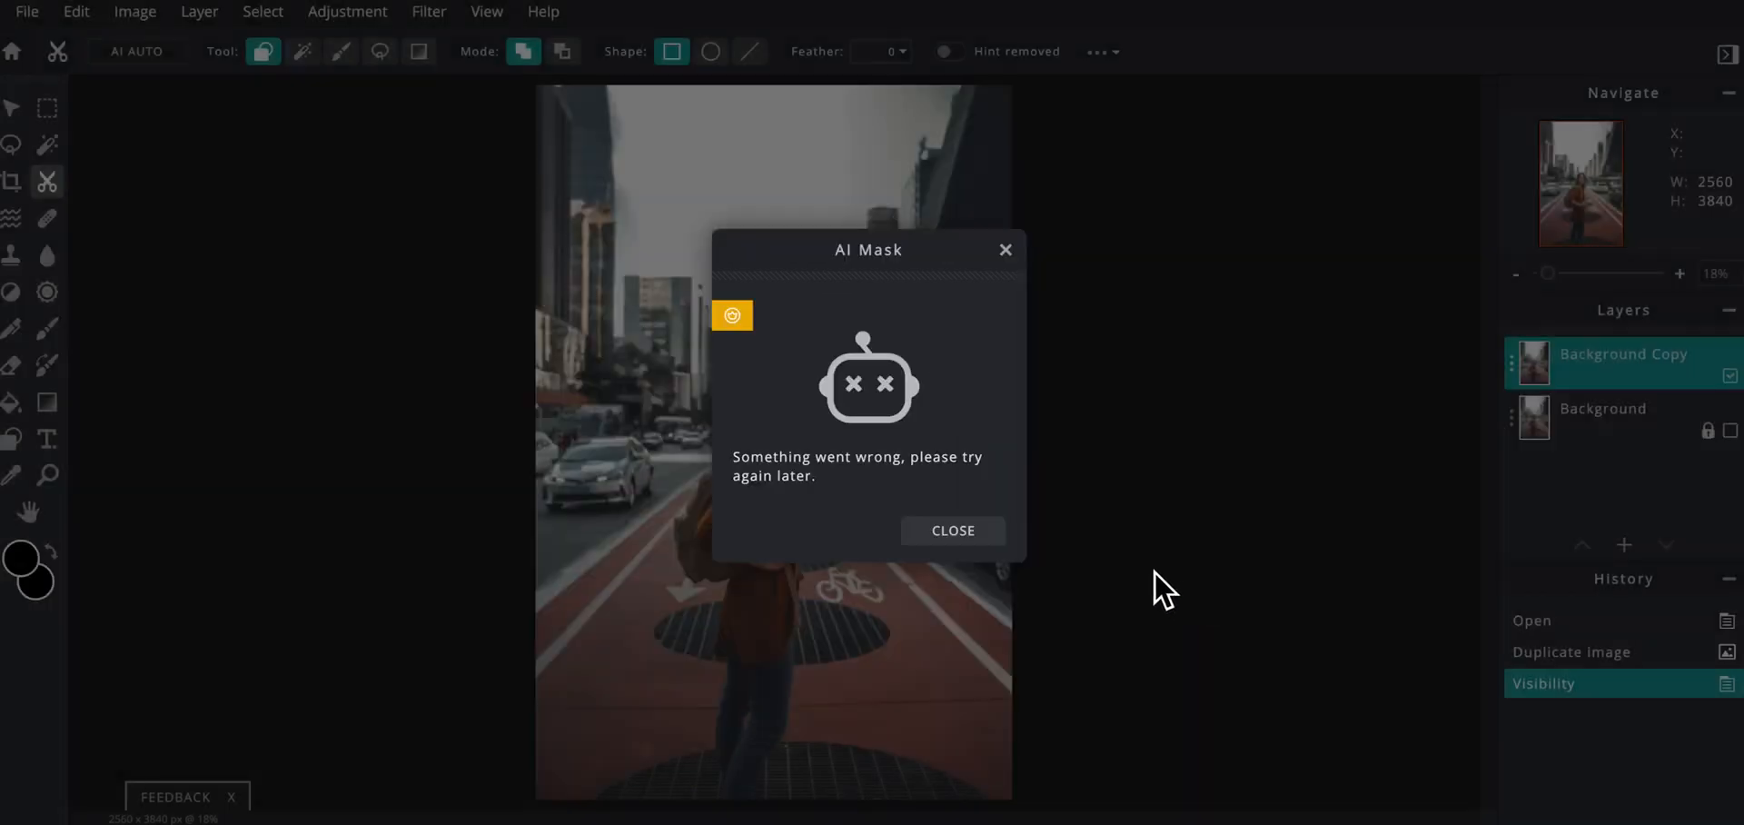
click(951, 536)
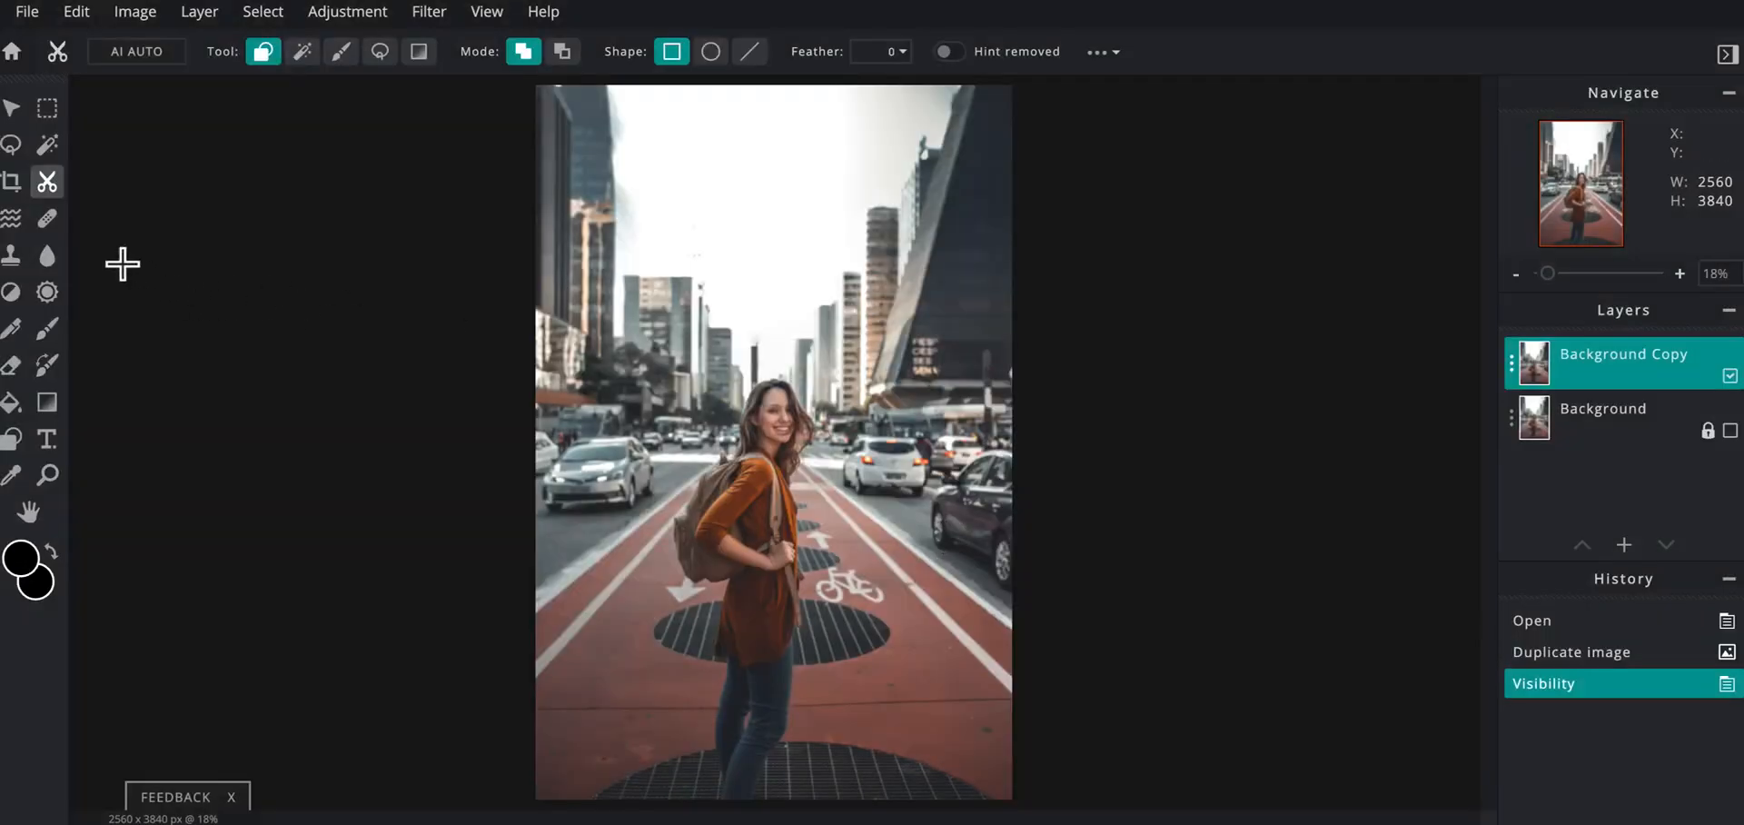
click(156, 54)
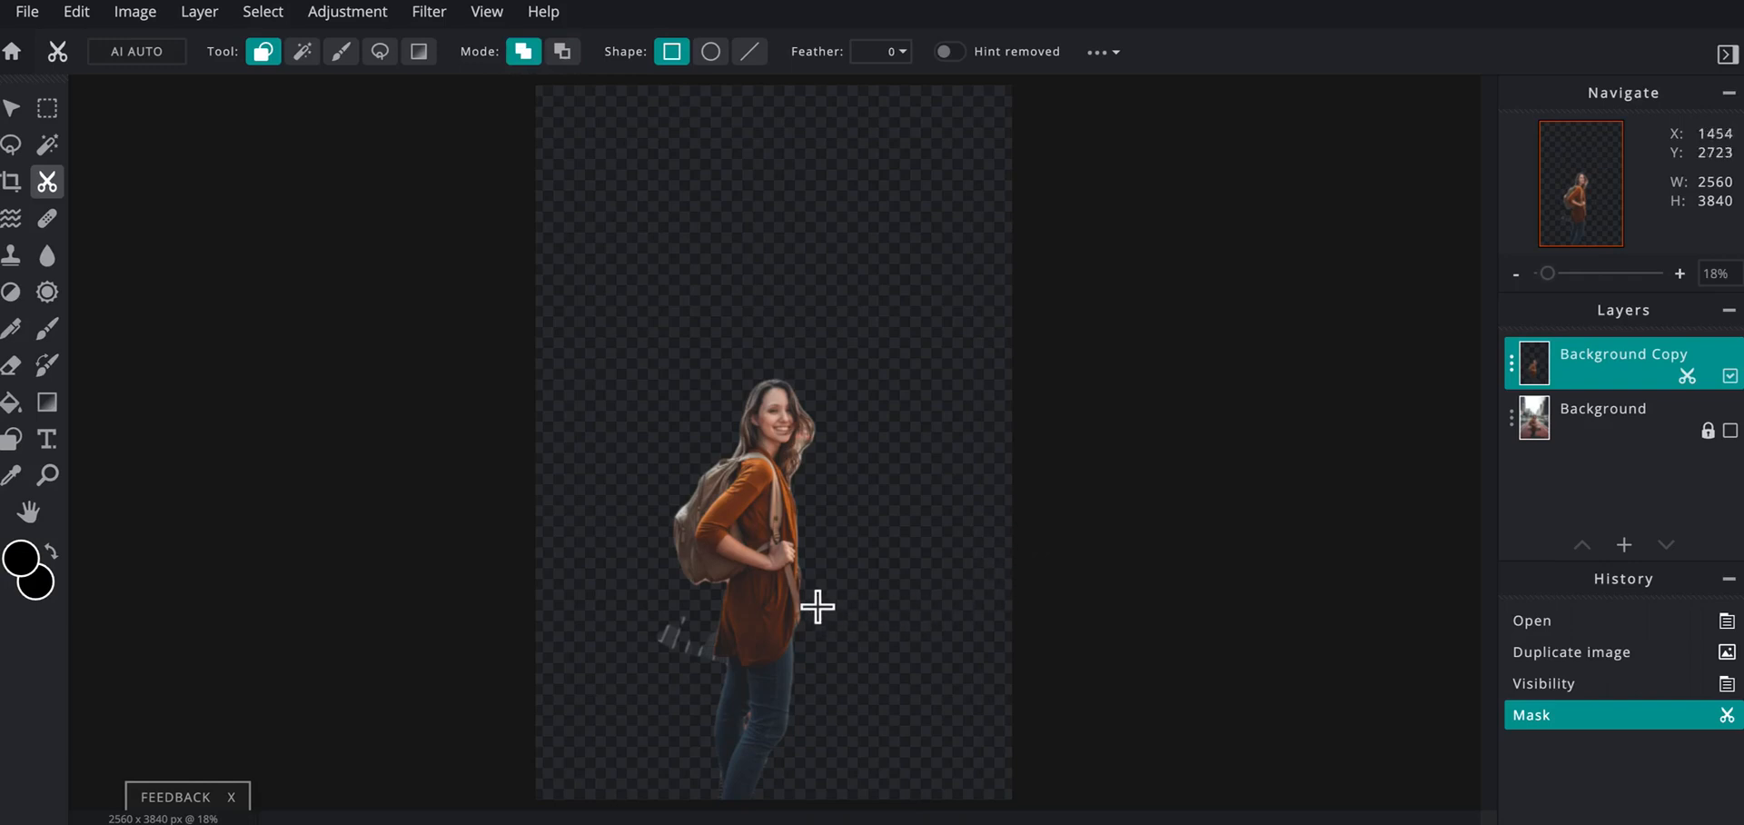
- Add a rectangular area of the street beside the woman's head to the mask and remove it again with a larger rectangle
scroll(811, 594, up, 3)
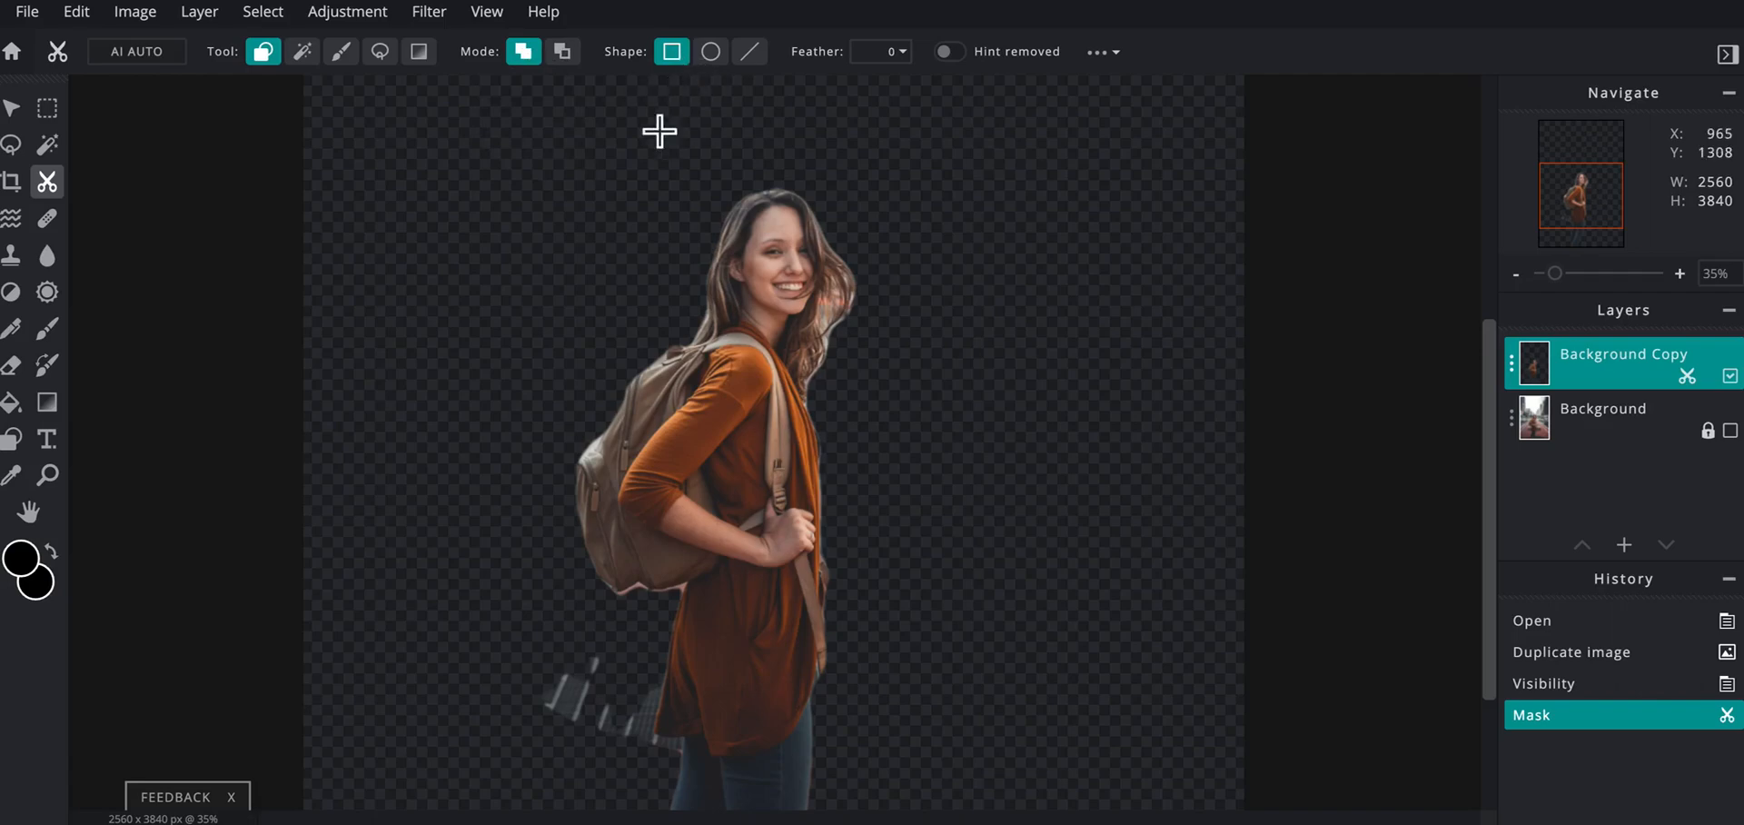
drag(404, 170, 615, 361)
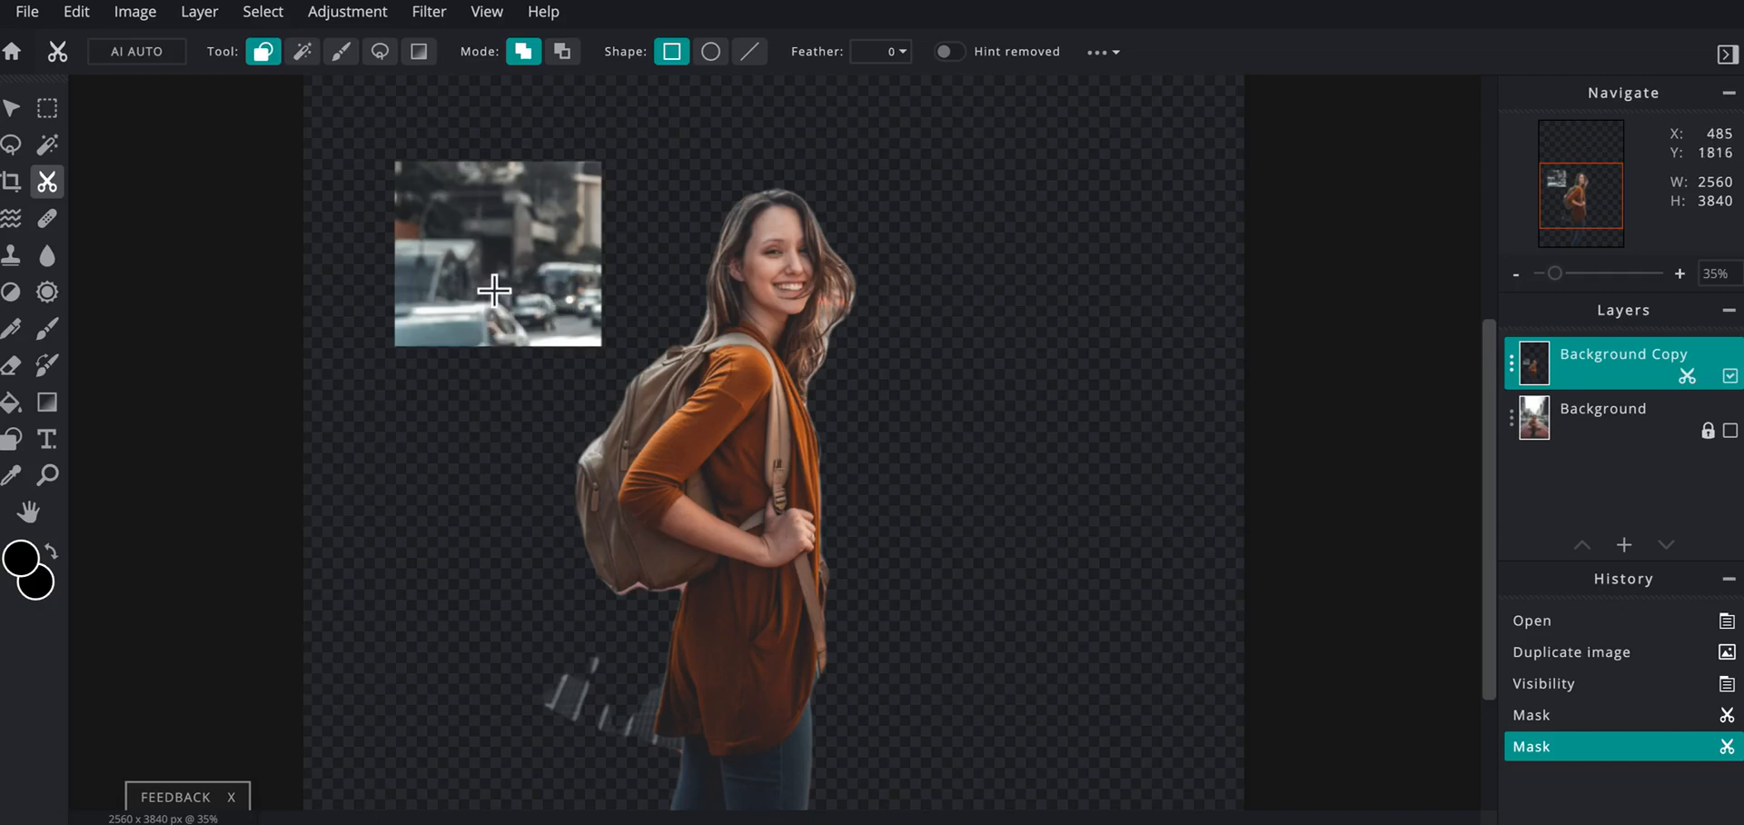
click(561, 52)
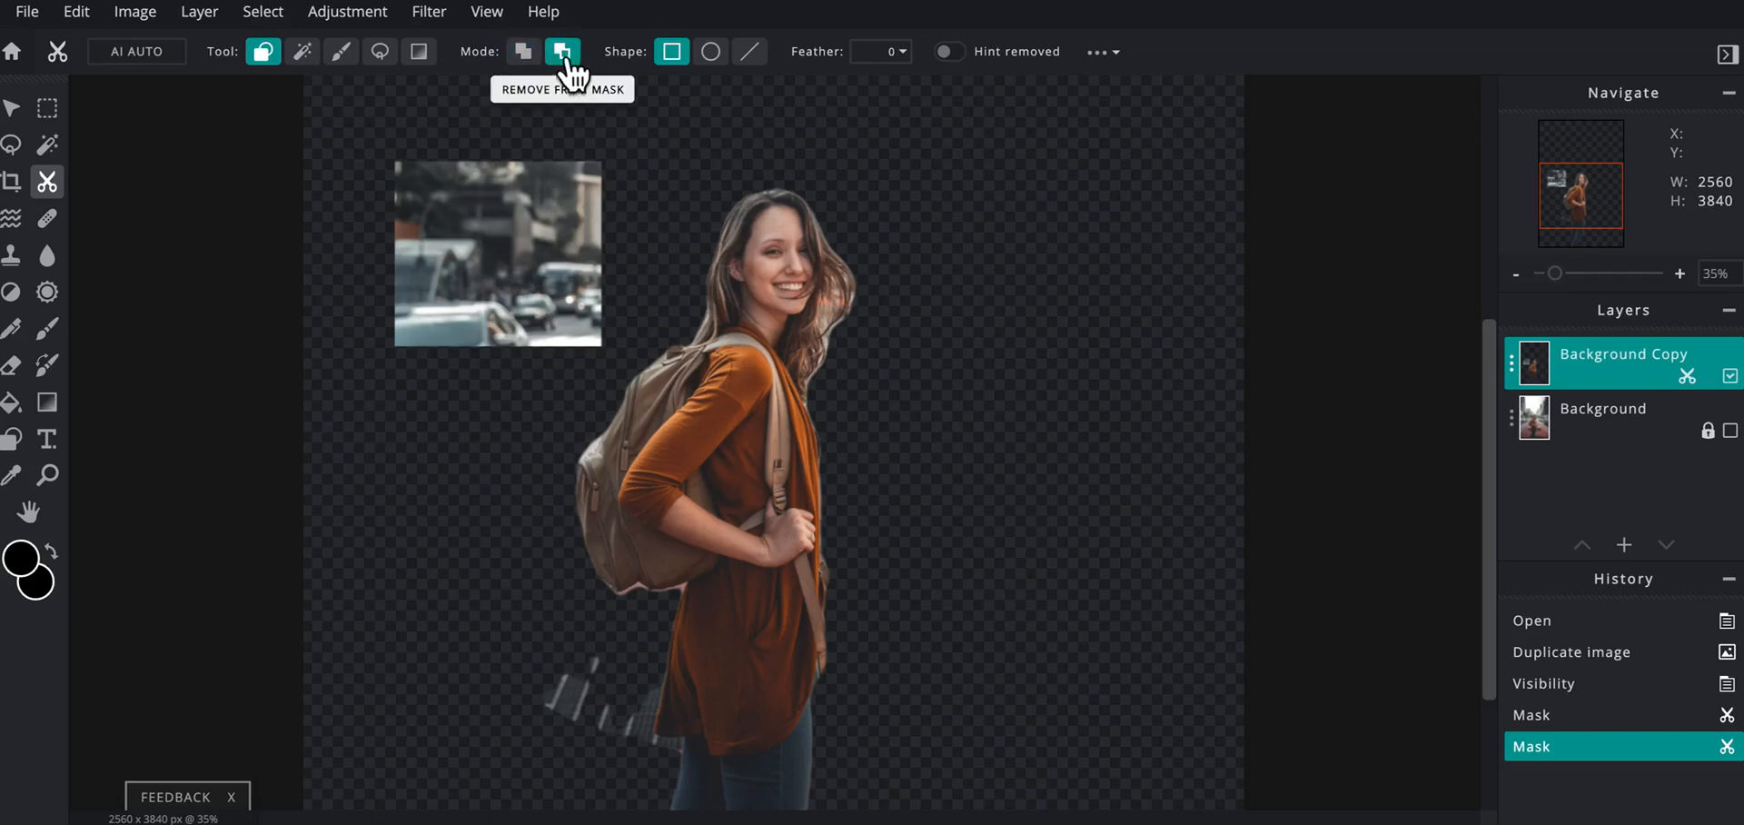
drag(366, 144, 633, 376)
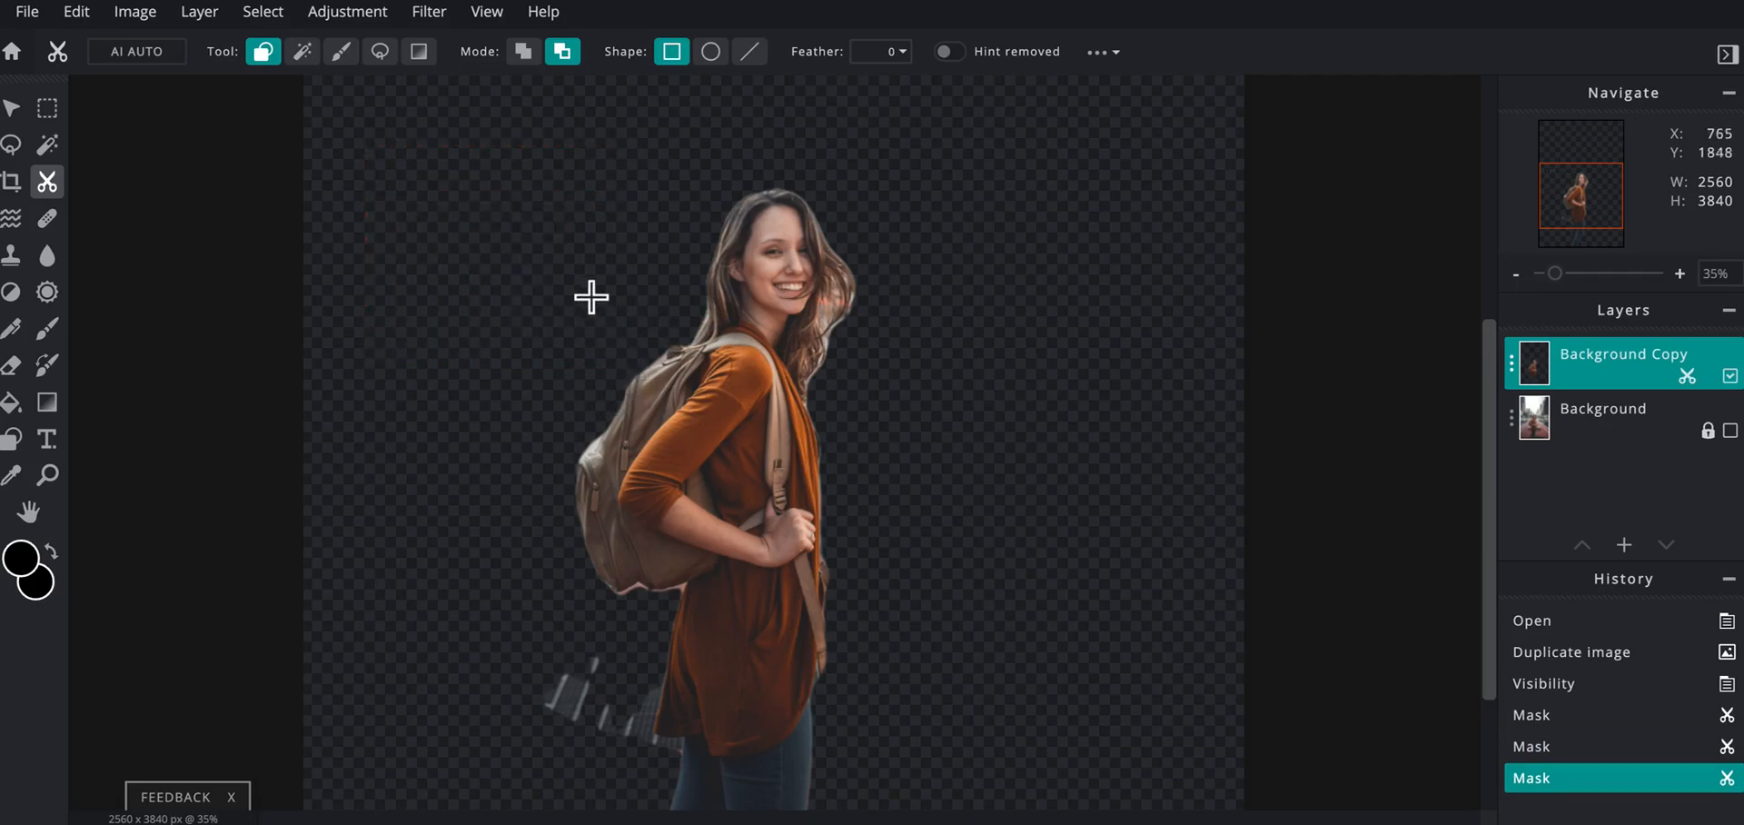
- Try removing a rectangular area across the woman's chin and shoulders from the mask and undo it
drag(583, 298, 866, 476)
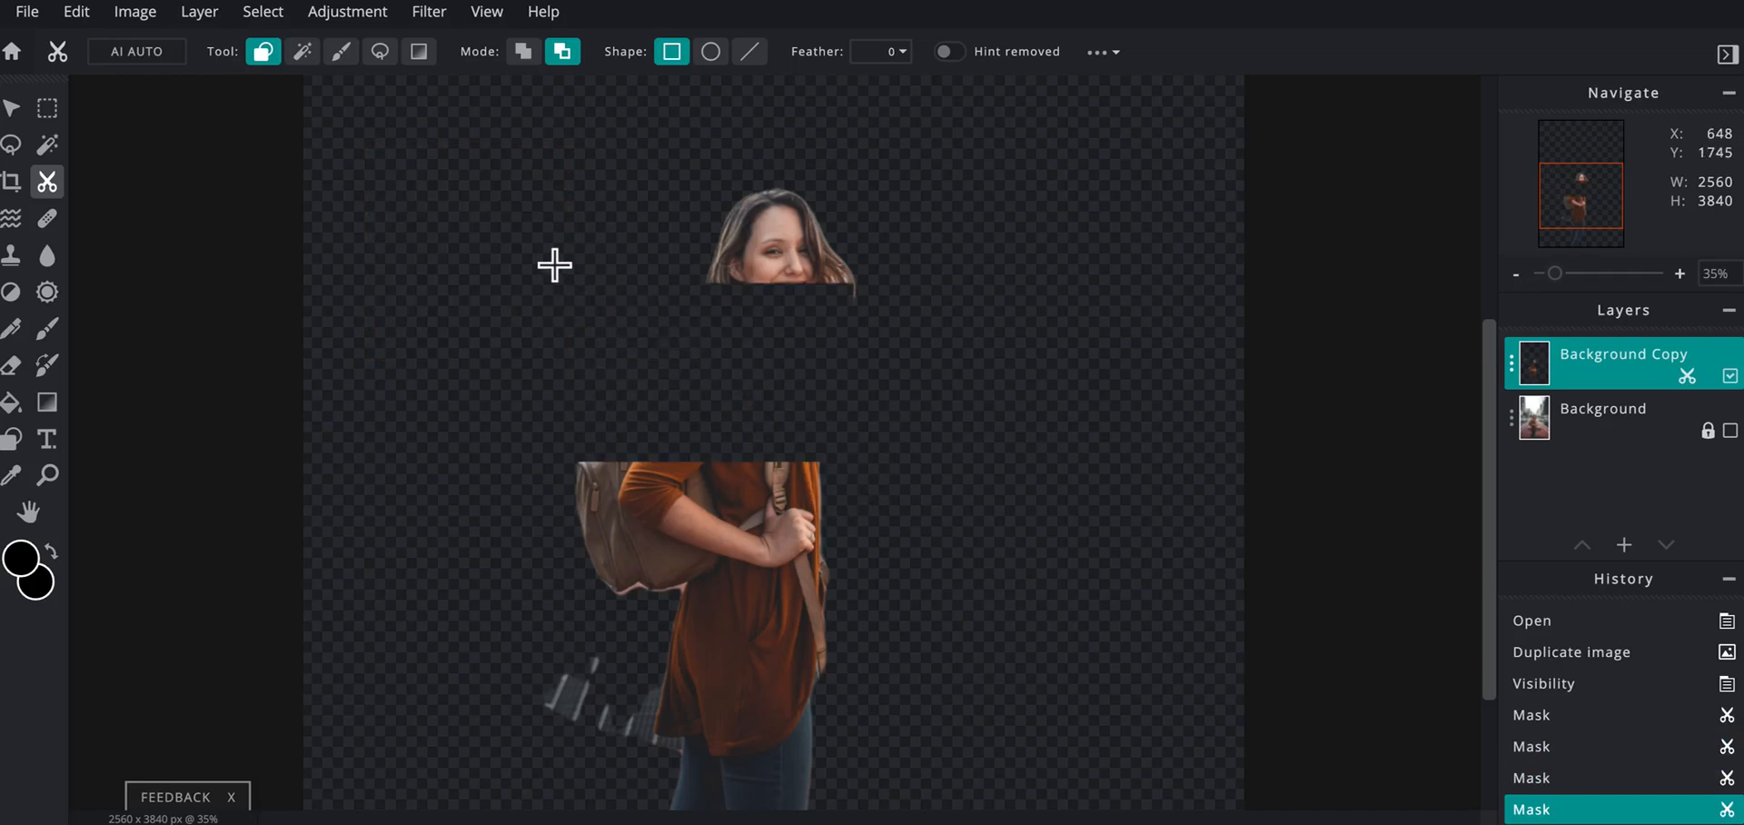
click(77, 13)
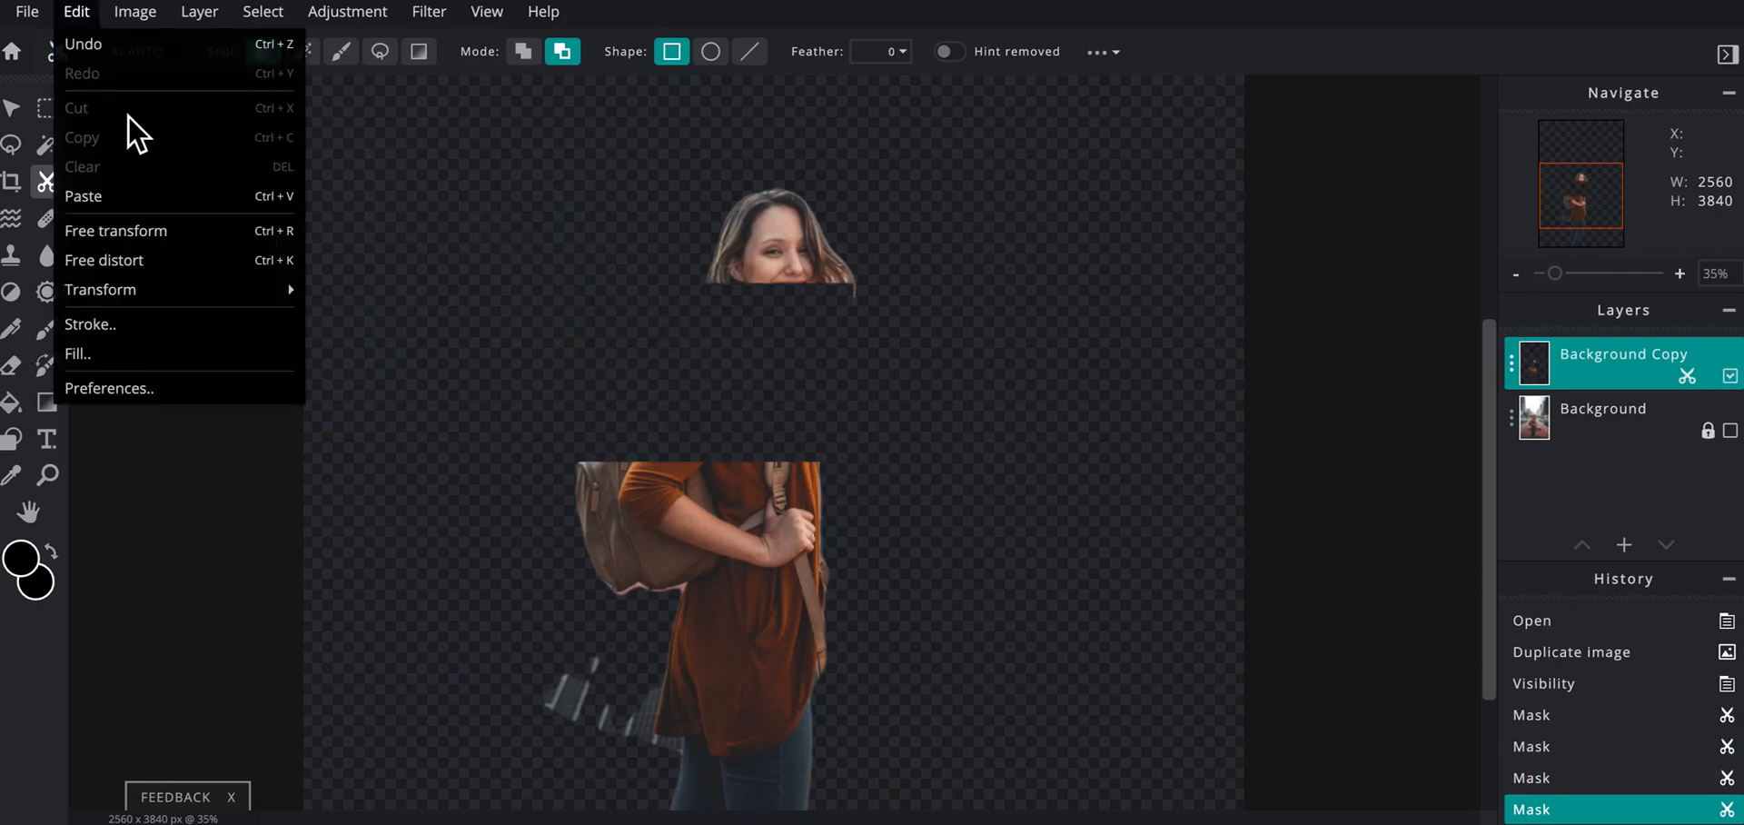
click(107, 45)
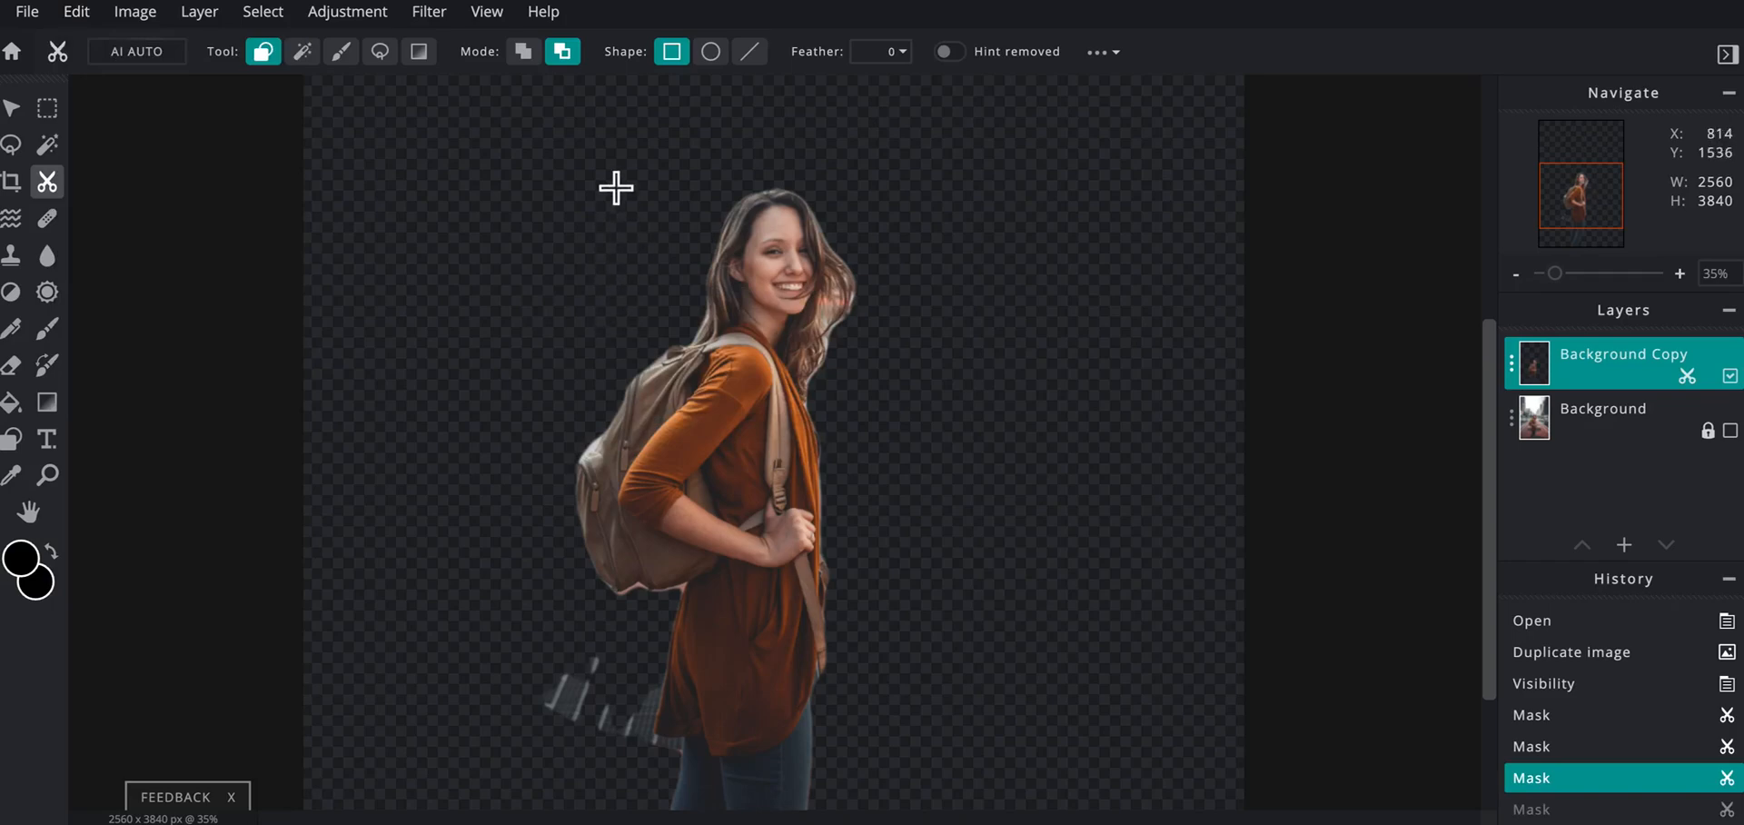
- Try removing circular areas beside and across the woman's torso with the circle mask shape and undo the cut
click(710, 53)
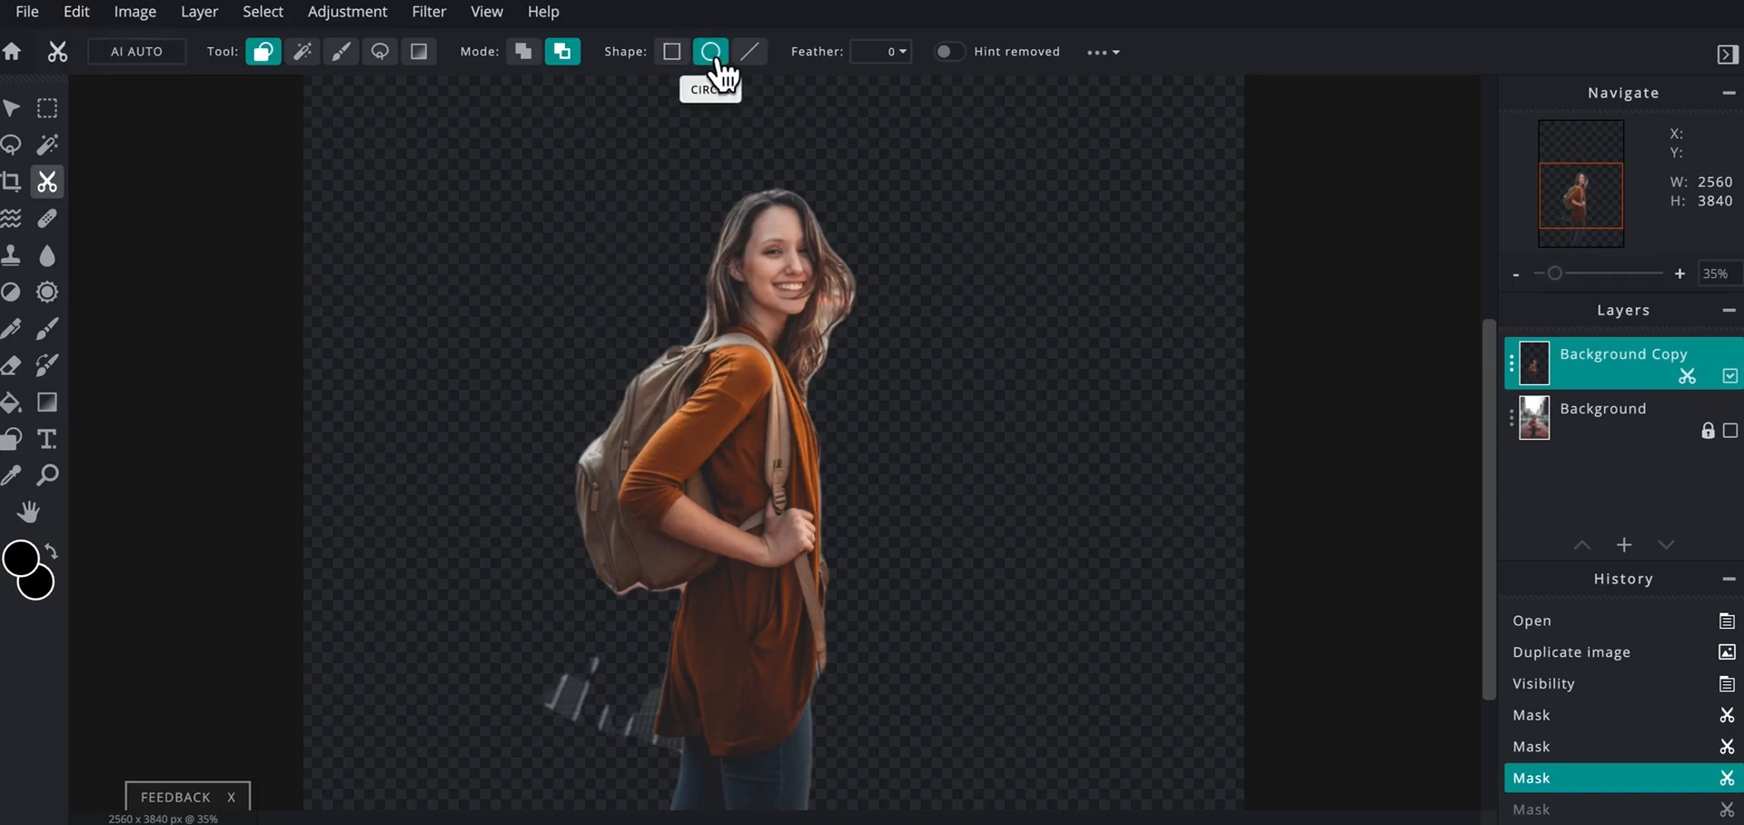
drag(397, 145, 610, 378)
drag(626, 287, 872, 610)
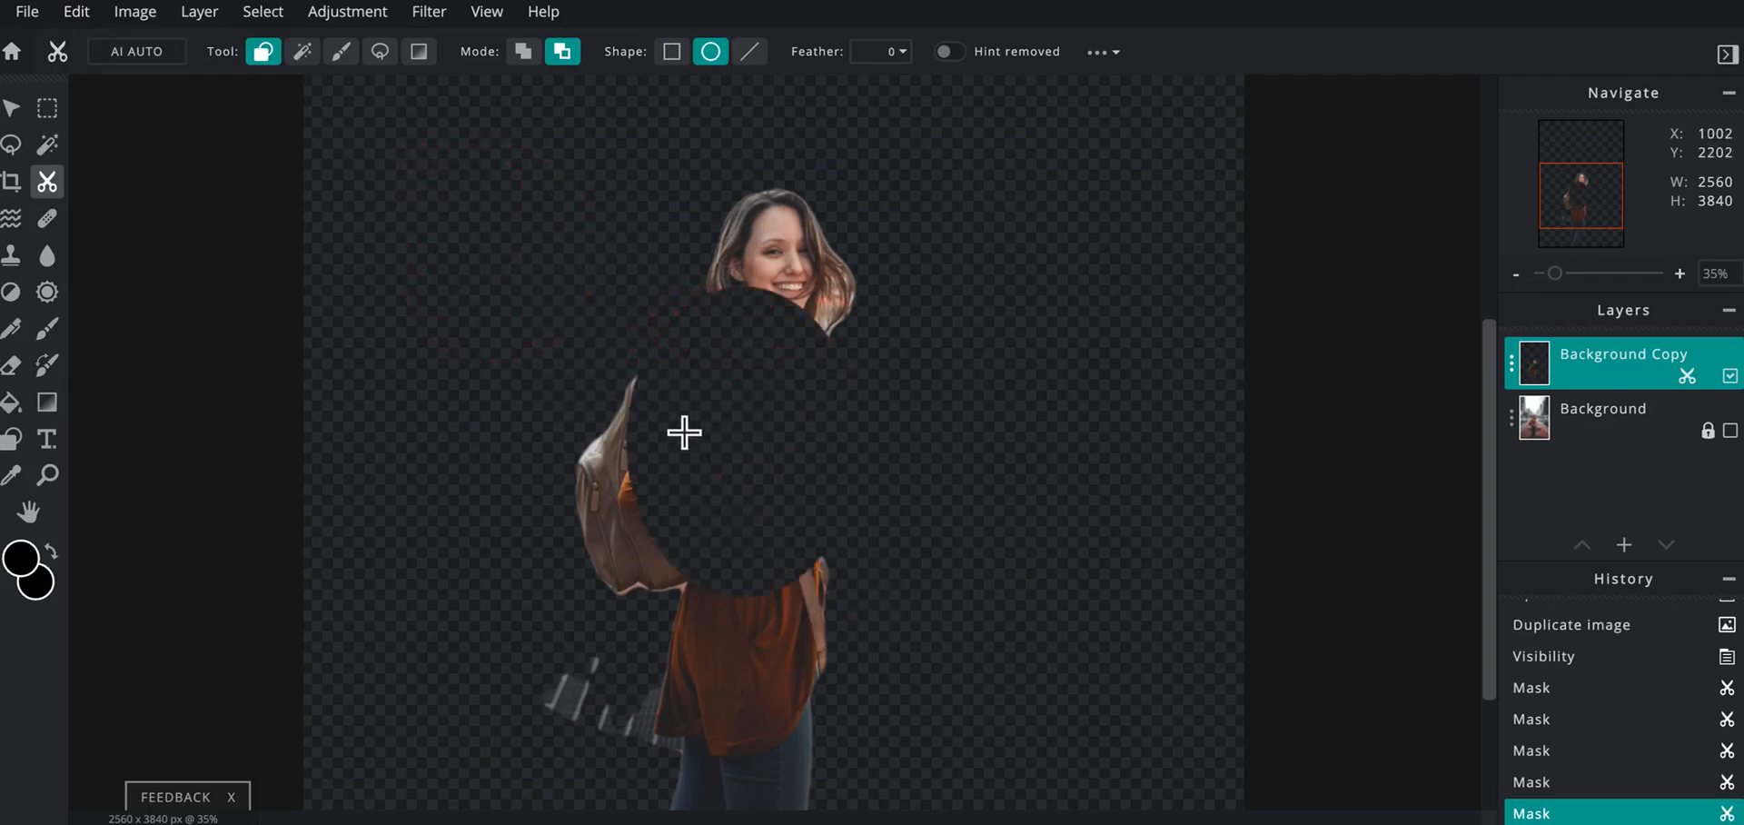
key(ctrl+z)
- Try cutting two crossing diagonal lines through the woman's torso and backpack with the line mask shape and undo both
click(740, 64)
drag(620, 327, 897, 554)
drag(948, 371, 536, 594)
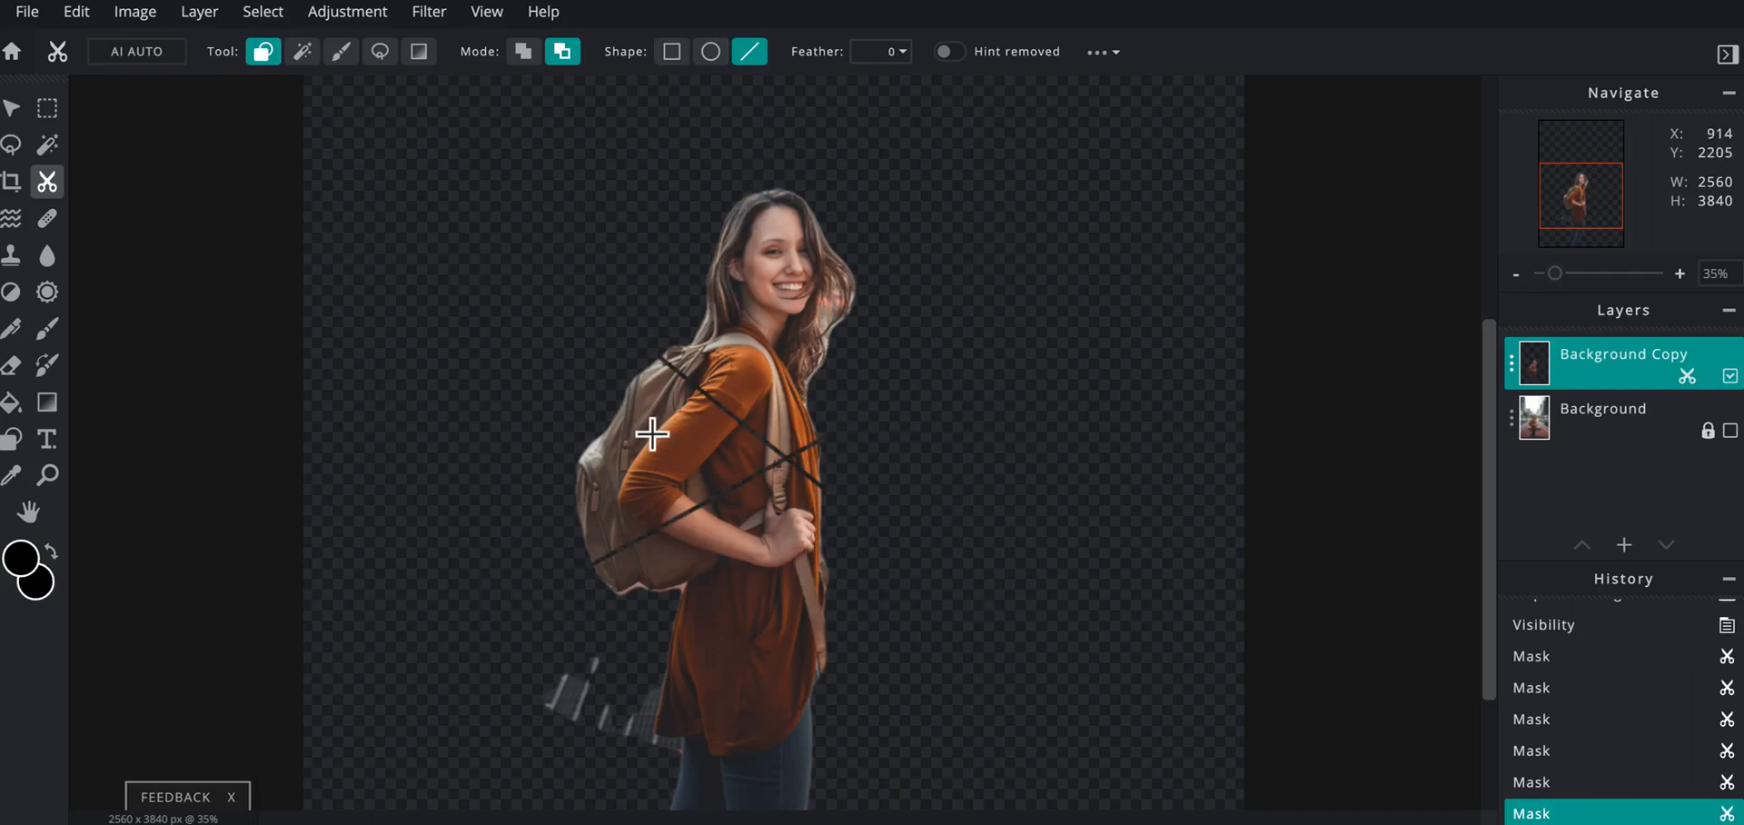
key(ctrl+z)
key(ctrl+z)
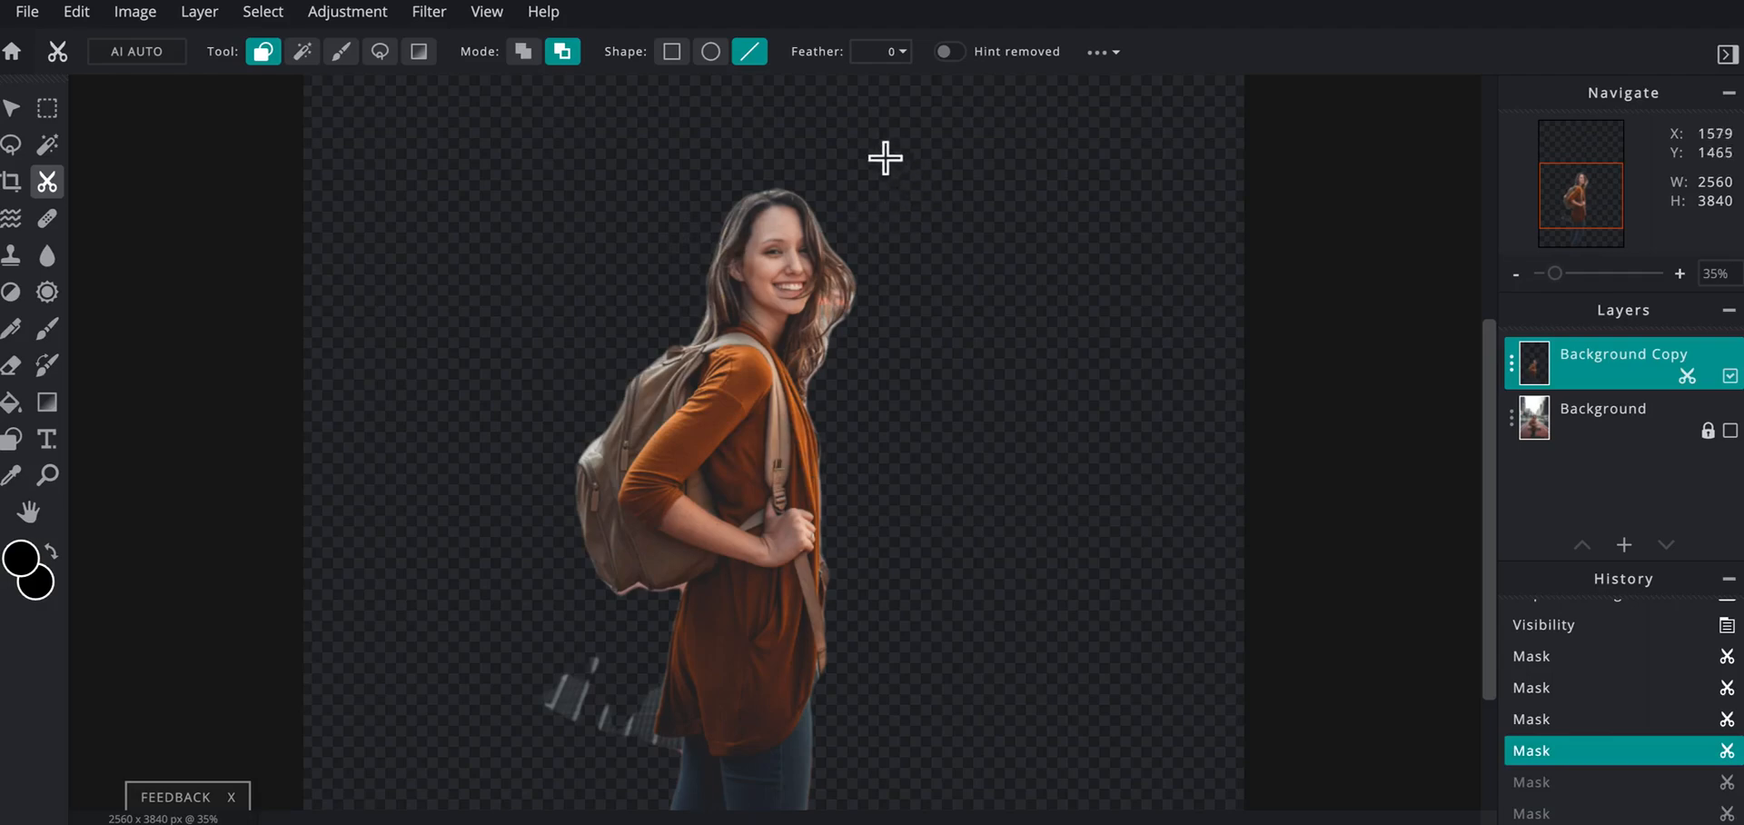
- Preview the removed areas briefly with the hint, and cut out most of the leftover grate beside the woman's tunic with a rectangle mask
click(952, 53)
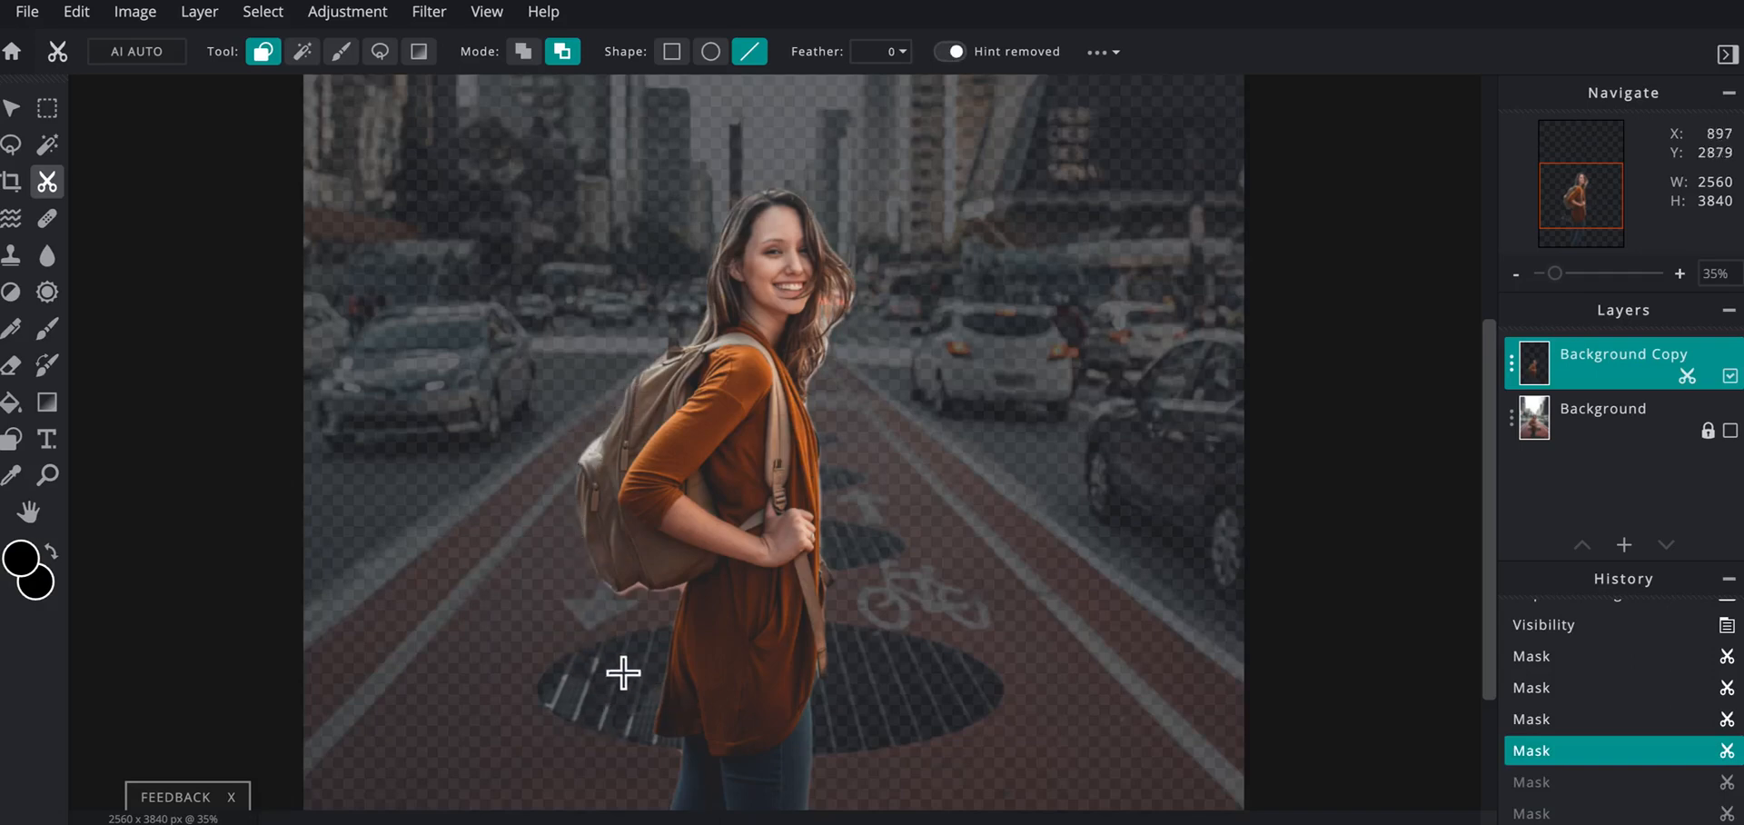
drag(575, 712, 584, 540)
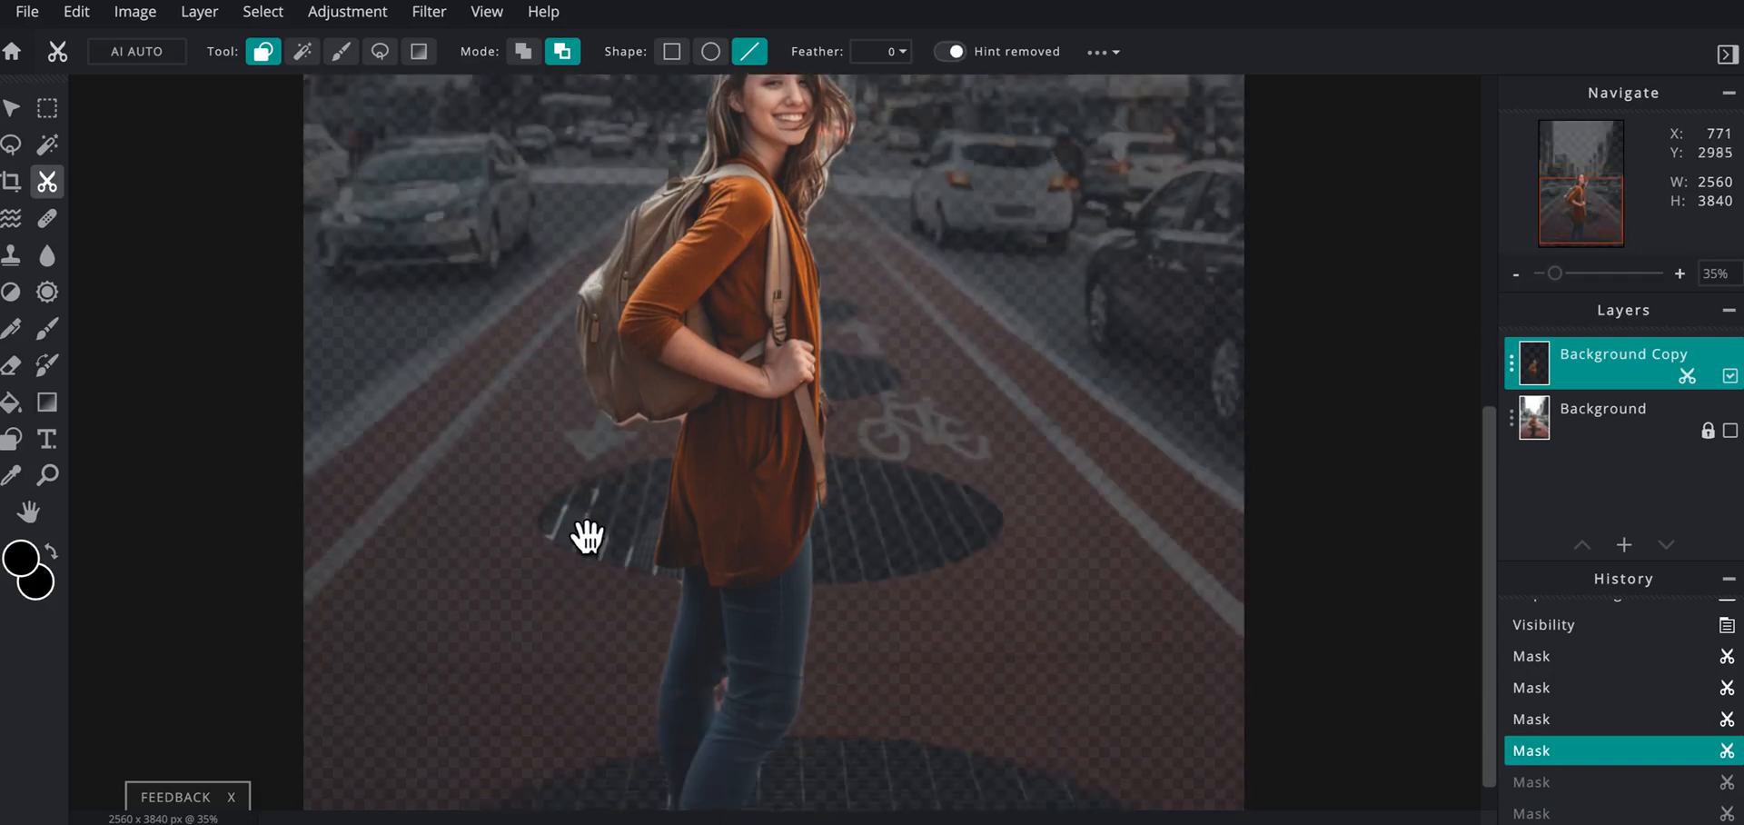
scroll(573, 559, up, 3)
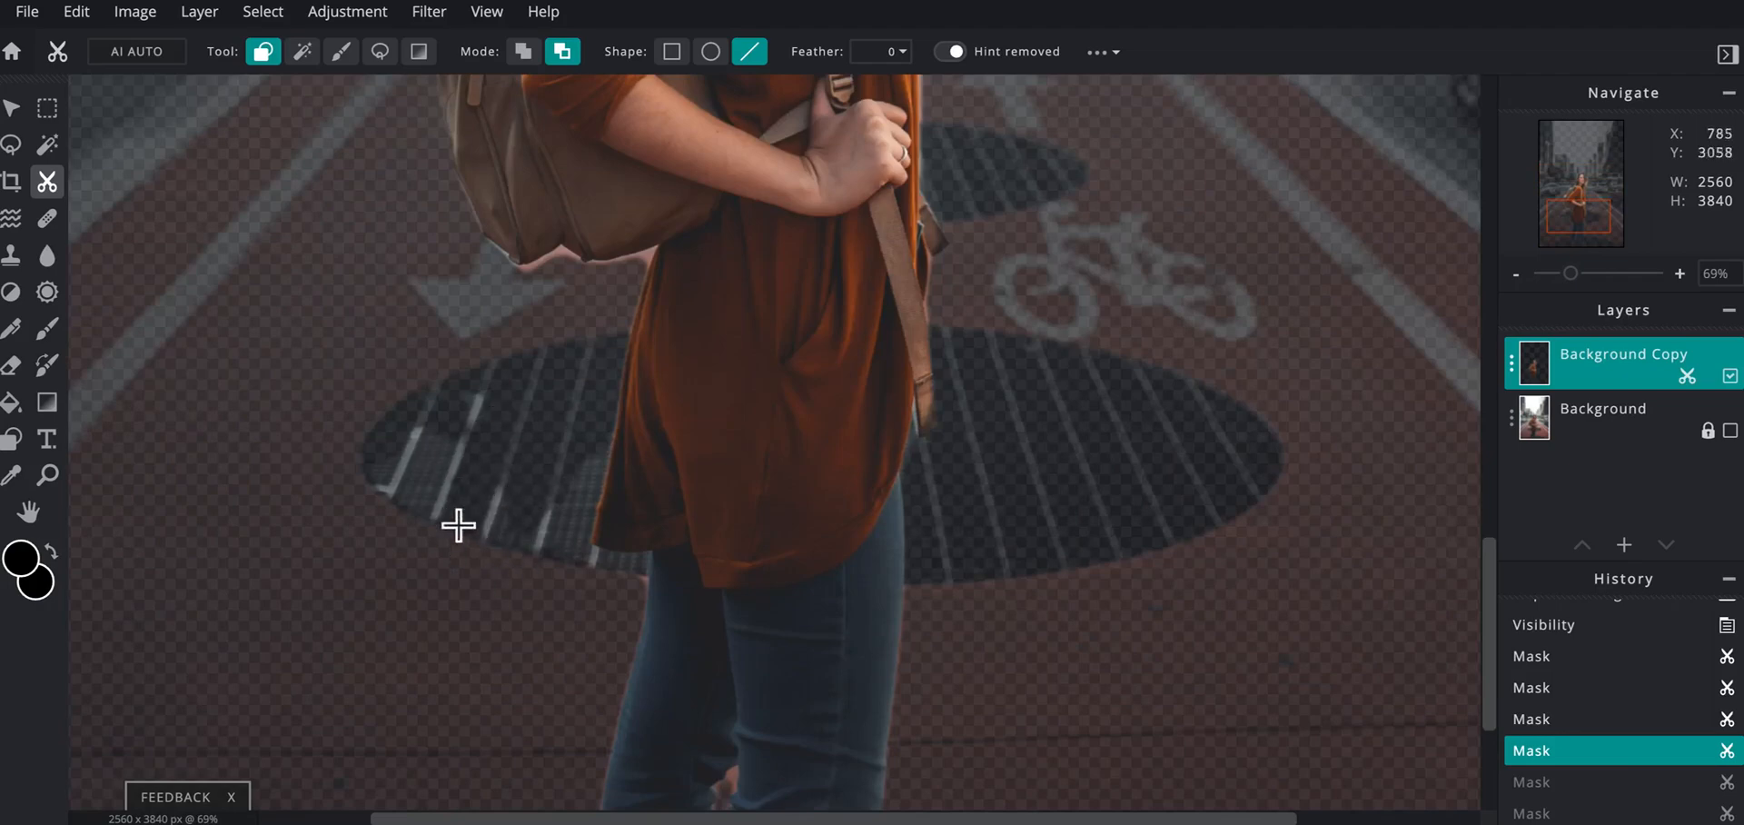
click(951, 52)
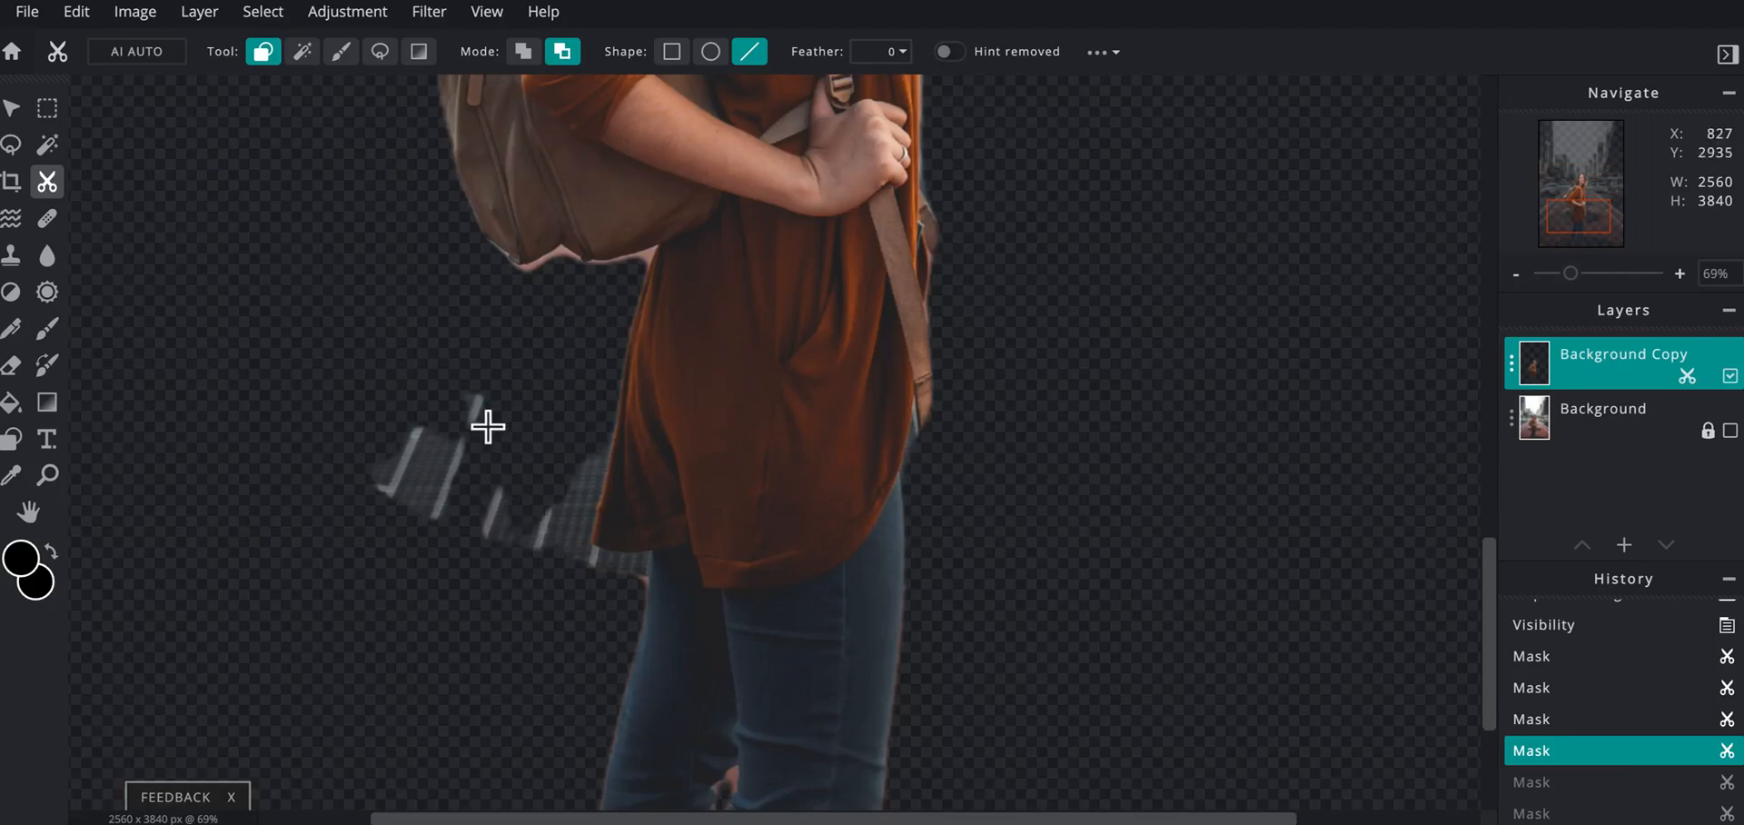
click(672, 54)
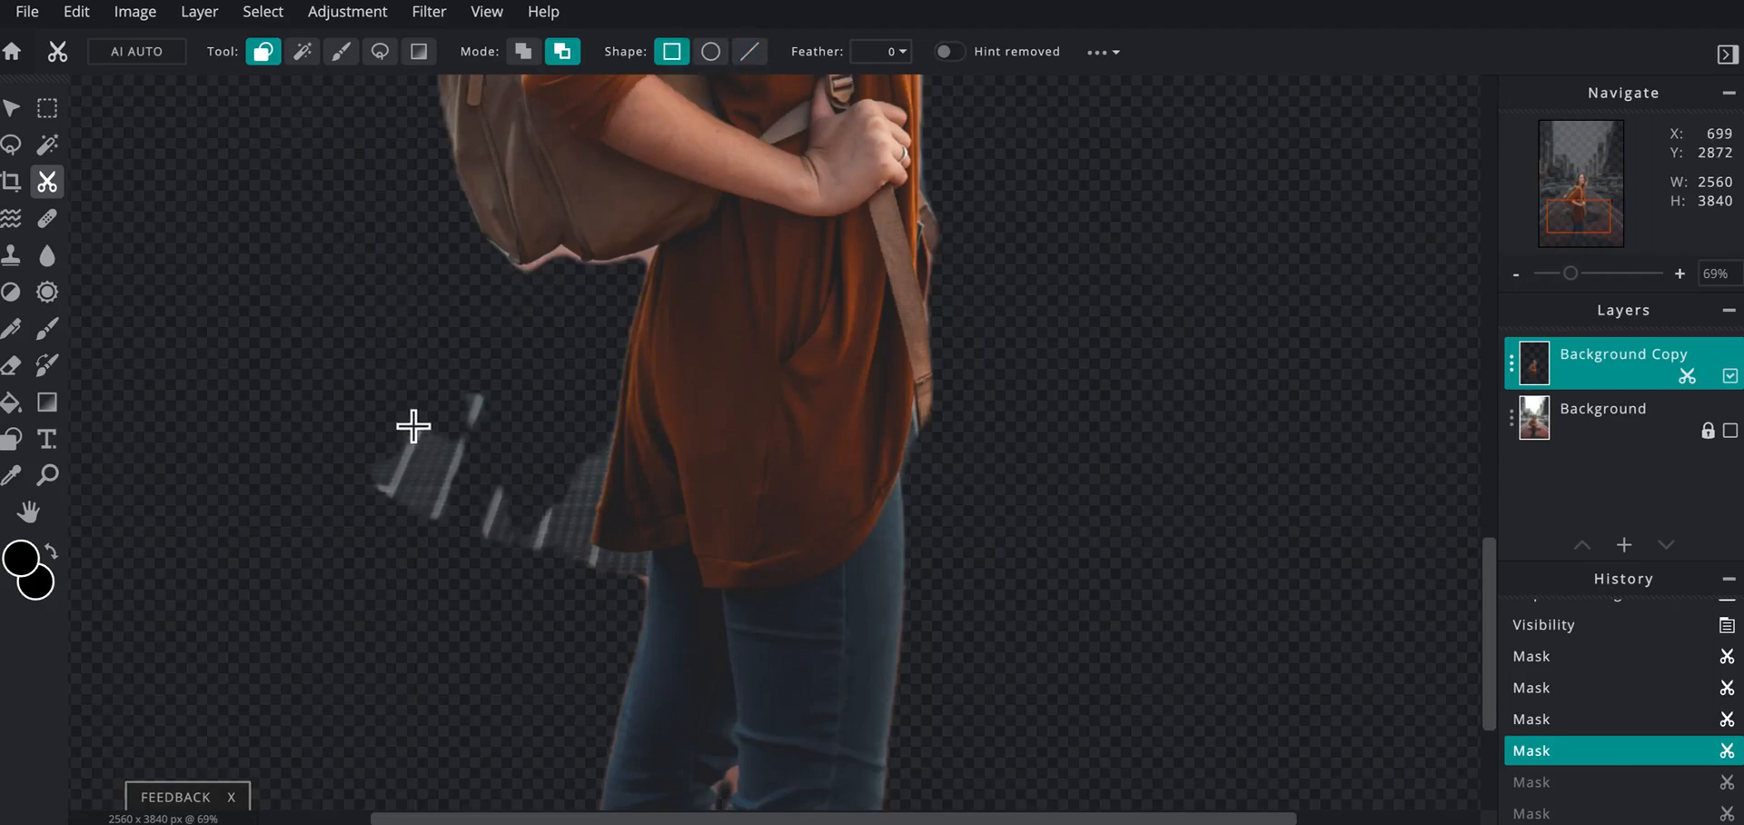
drag(329, 345, 588, 626)
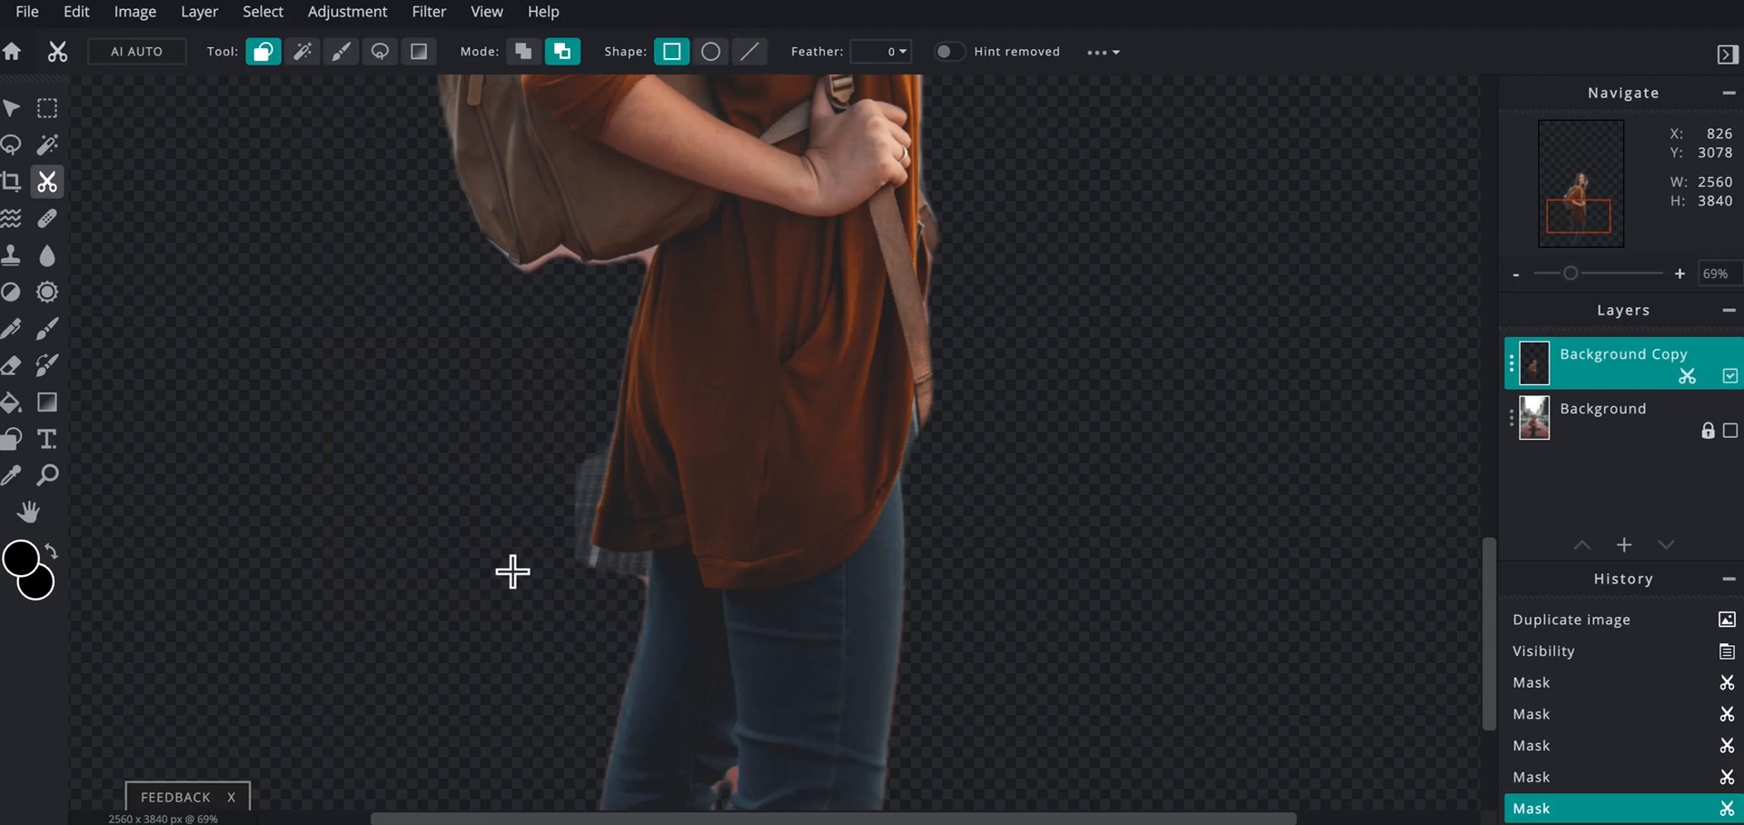
- Try removing the orange fabric on the woman's shoulder with the Cutout magic wand at tolerance 32, contiguous, and undo it
drag(499, 575, 499, 319)
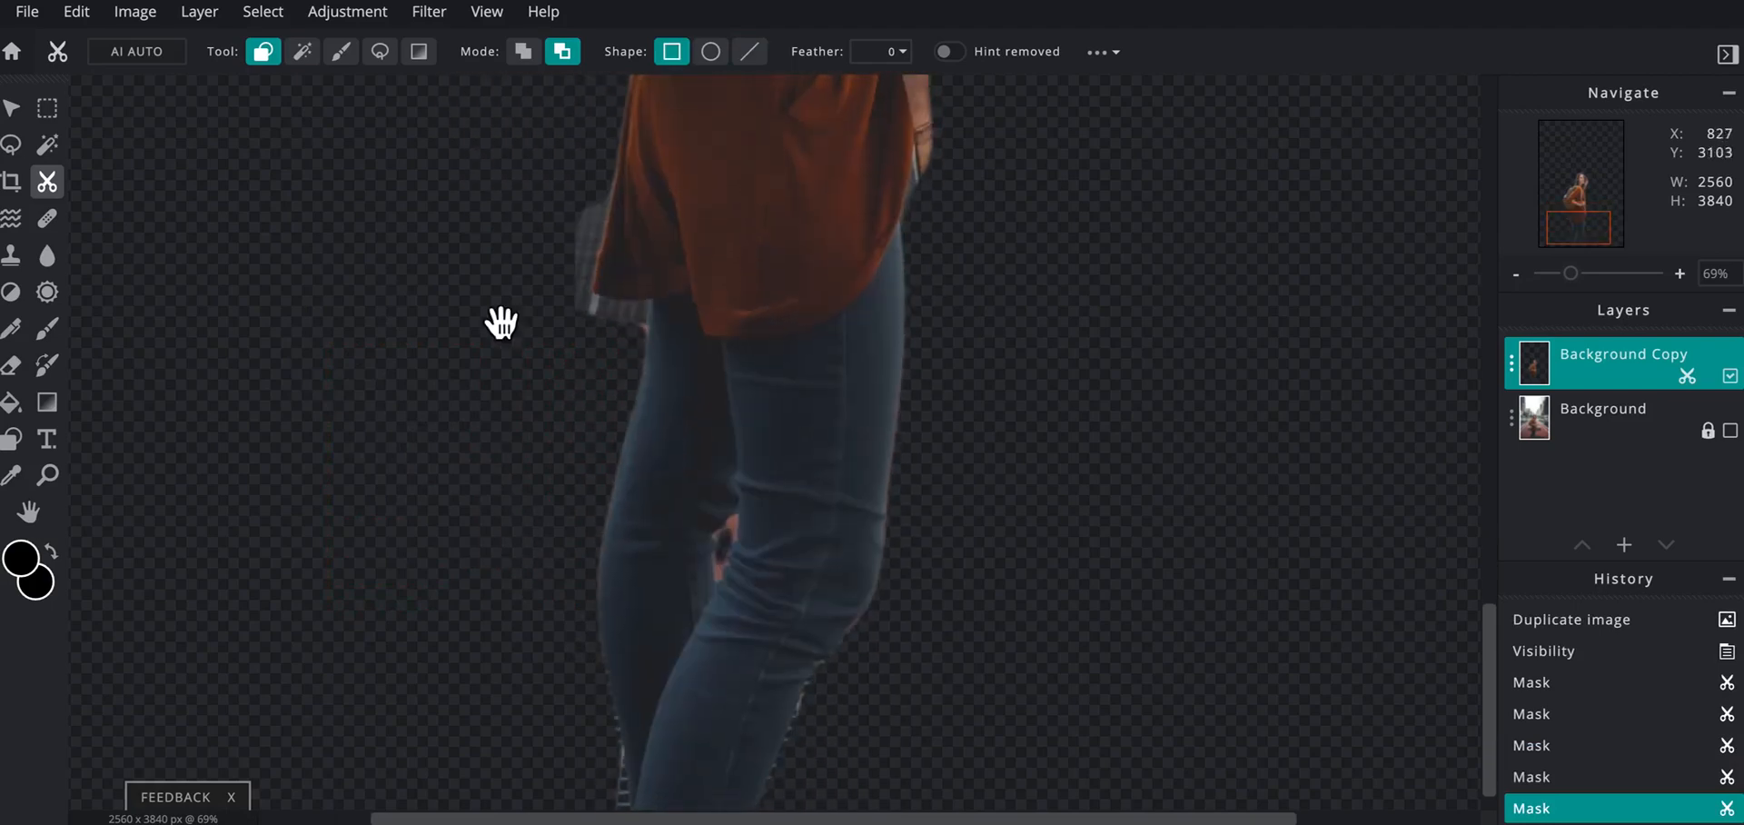
scroll(537, 474, up, 3)
scroll(537, 474, down, 1)
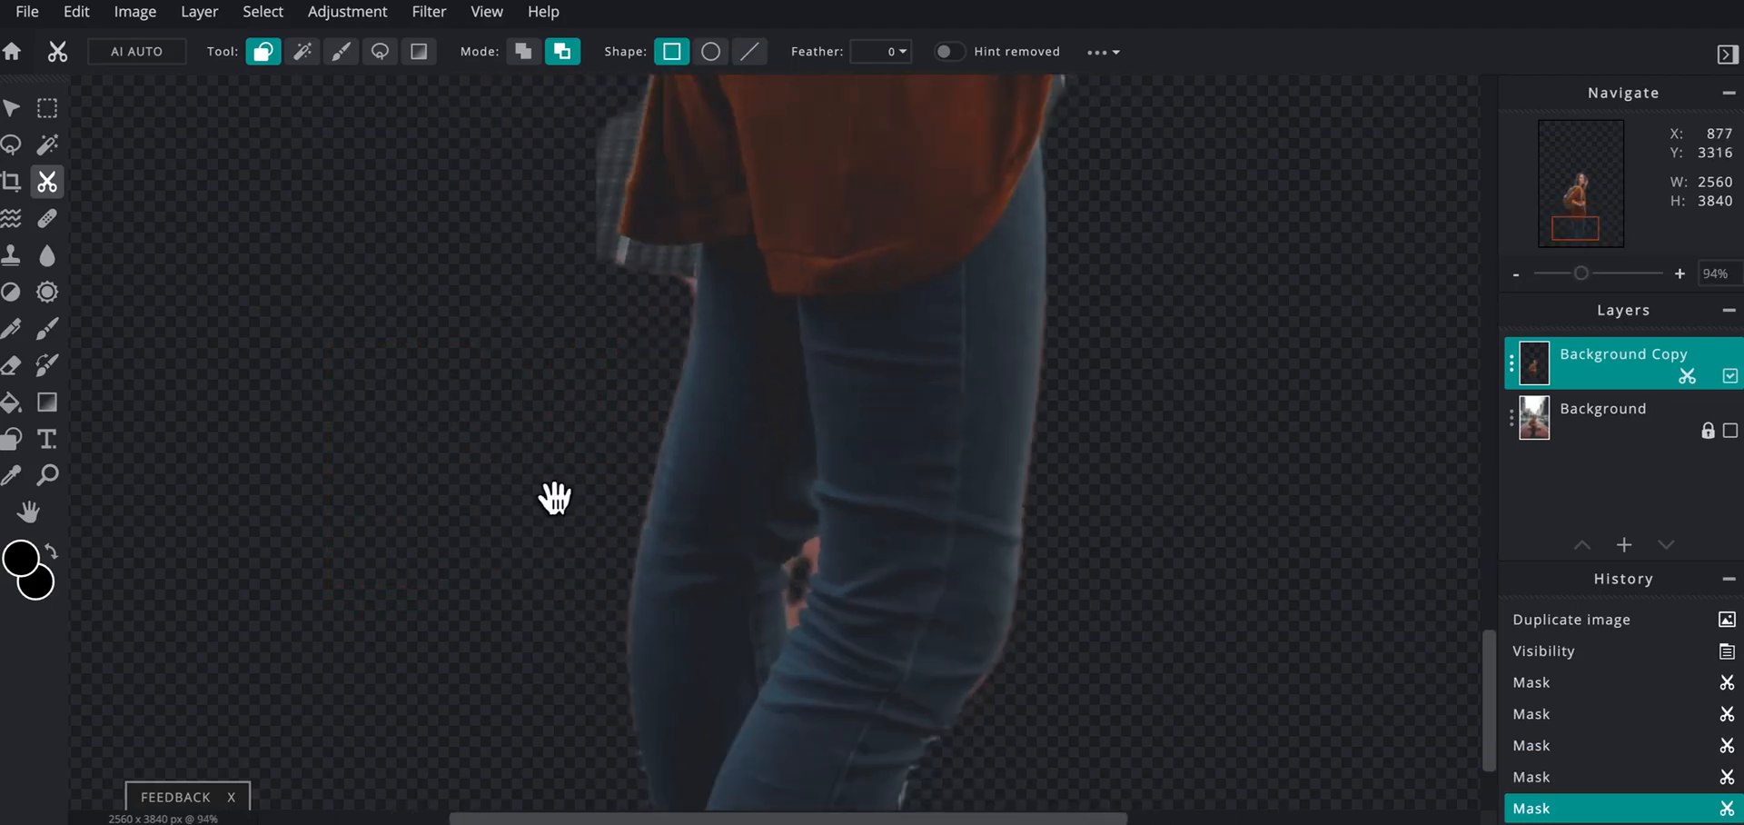
drag(603, 556, 534, 567)
scroll(534, 568, up, 10)
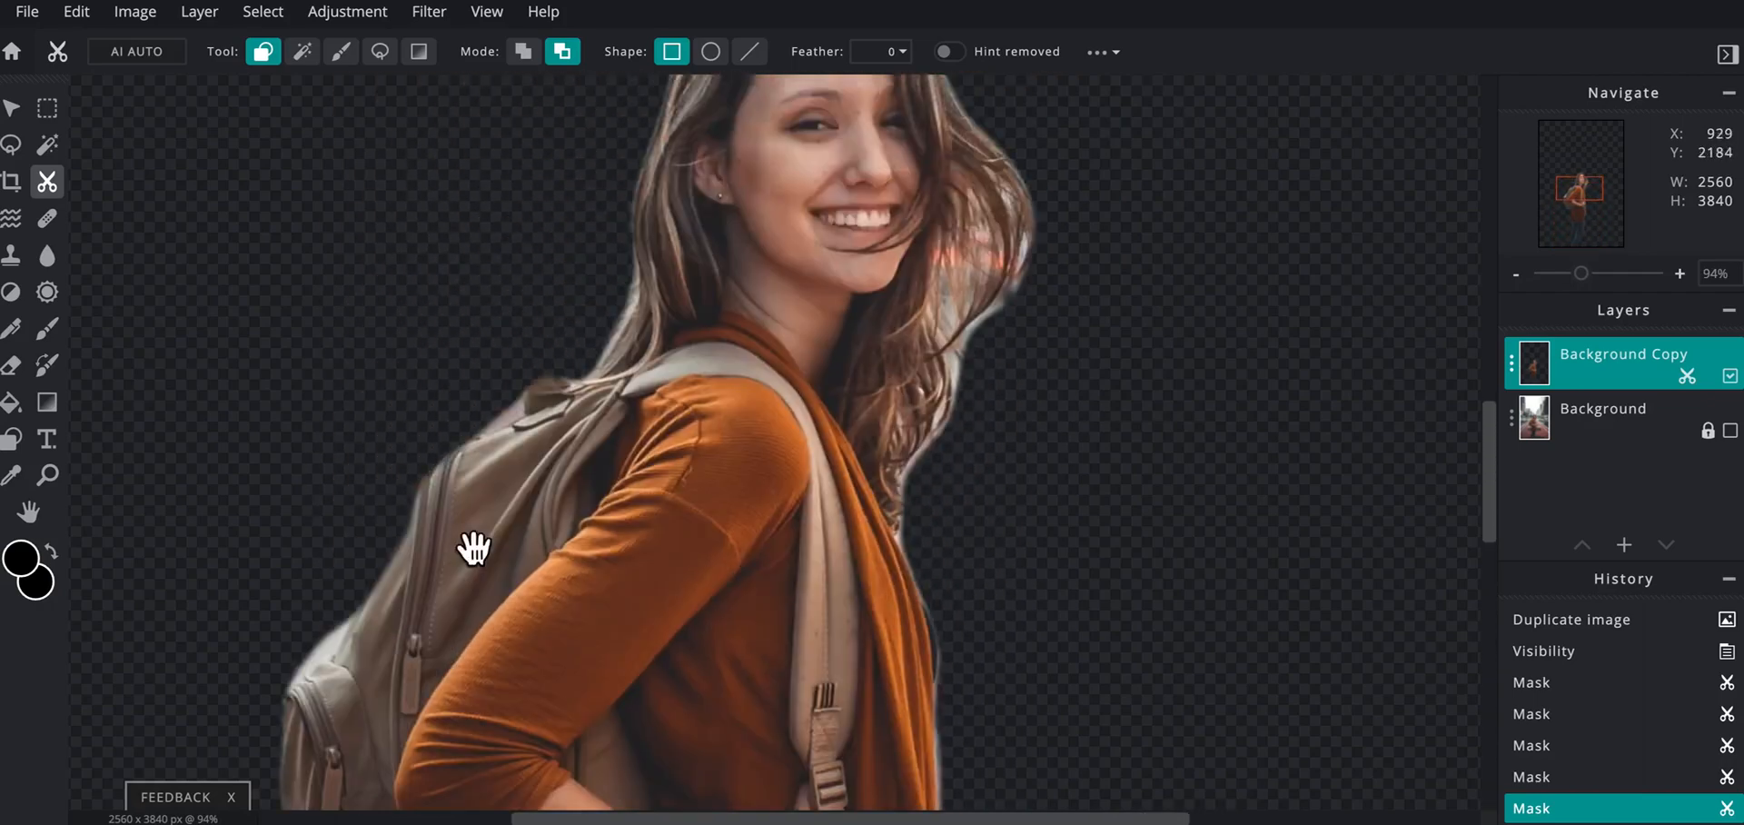
drag(510, 459, 505, 381)
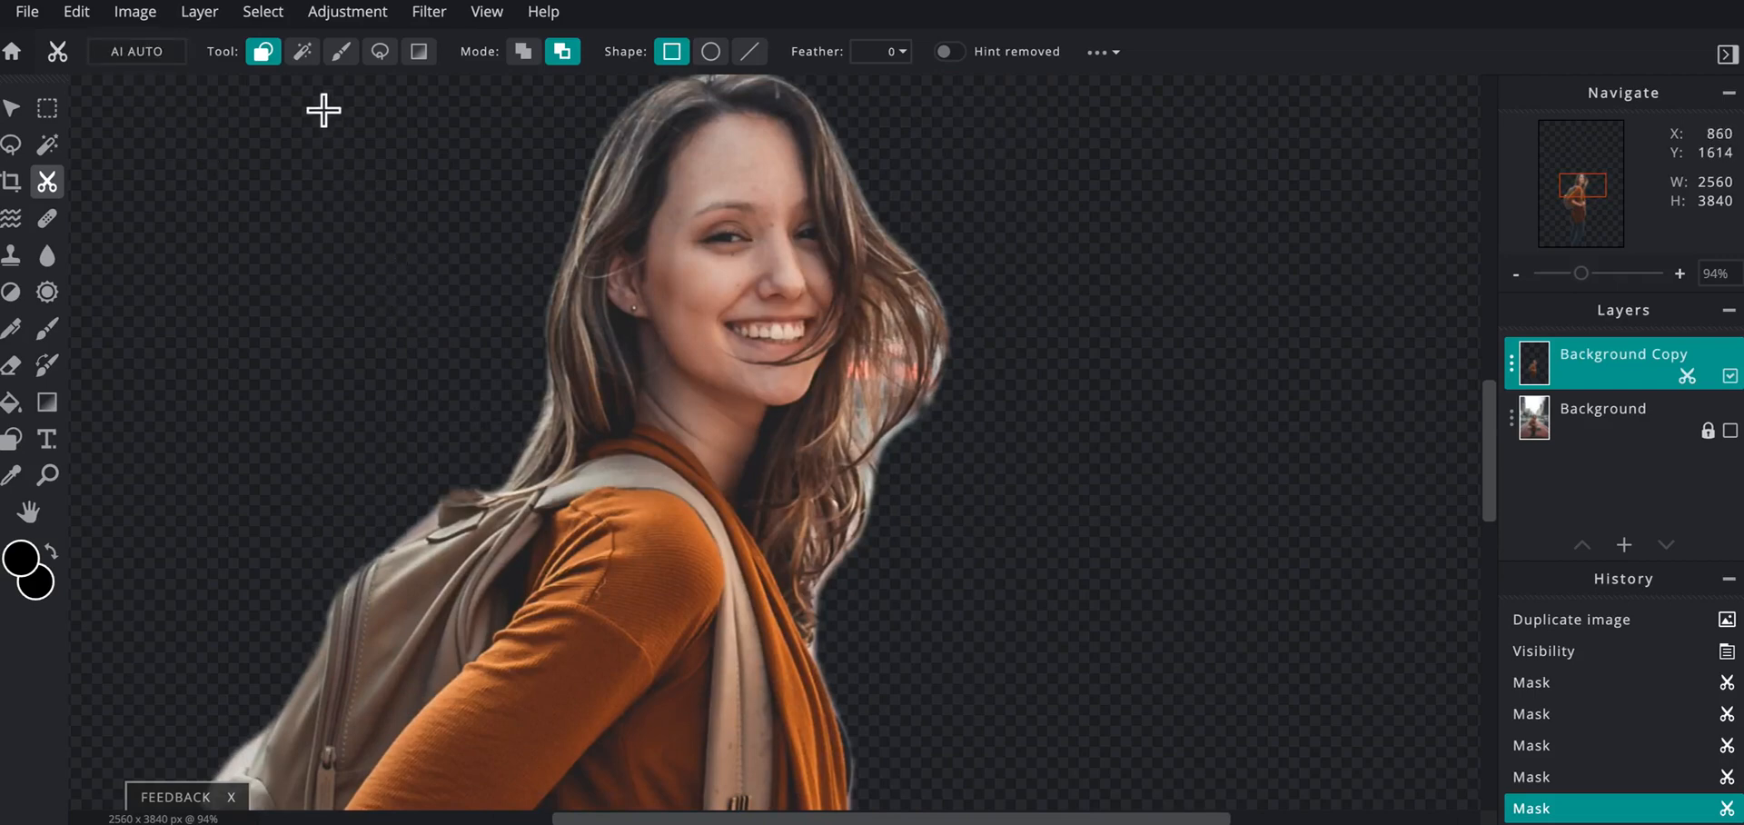
click(305, 56)
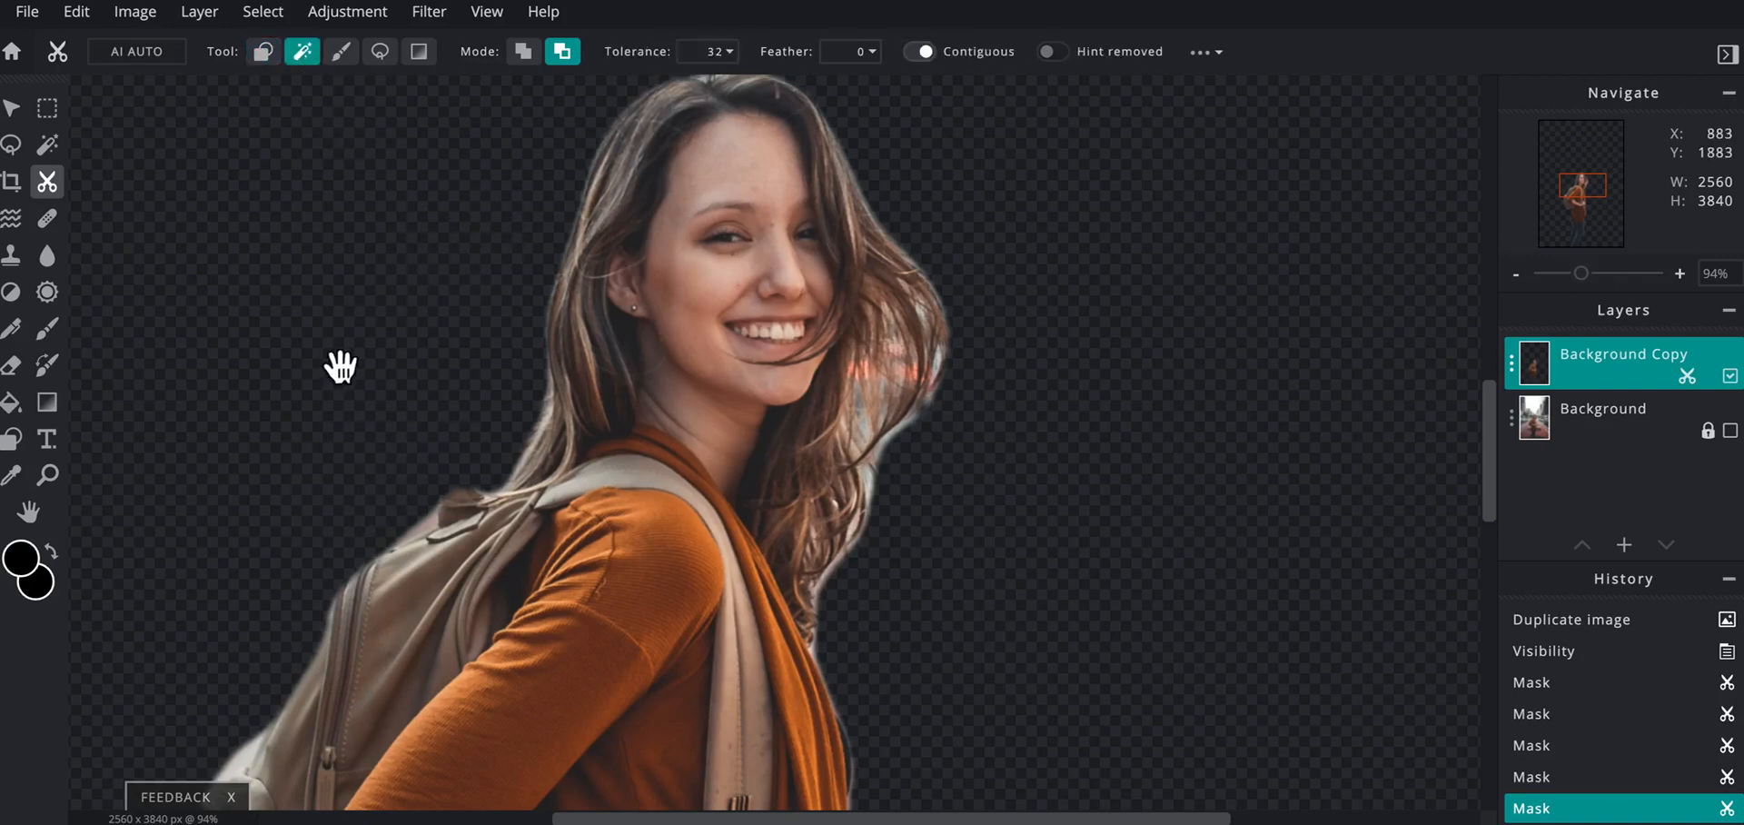
scroll(335, 368, down, 5)
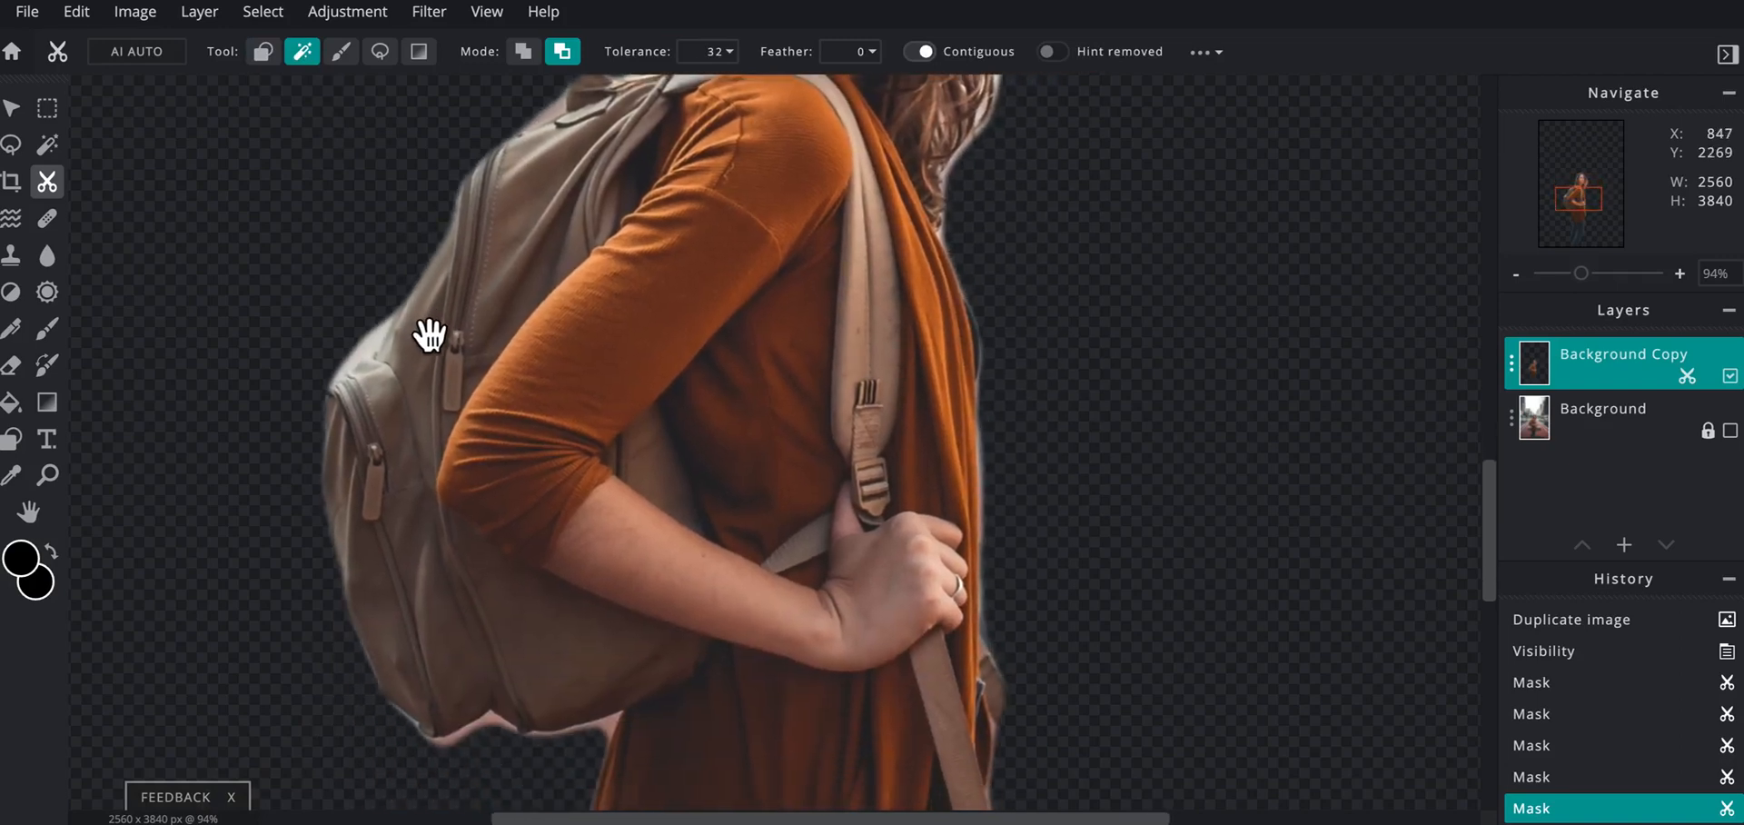
drag(603, 292, 456, 427)
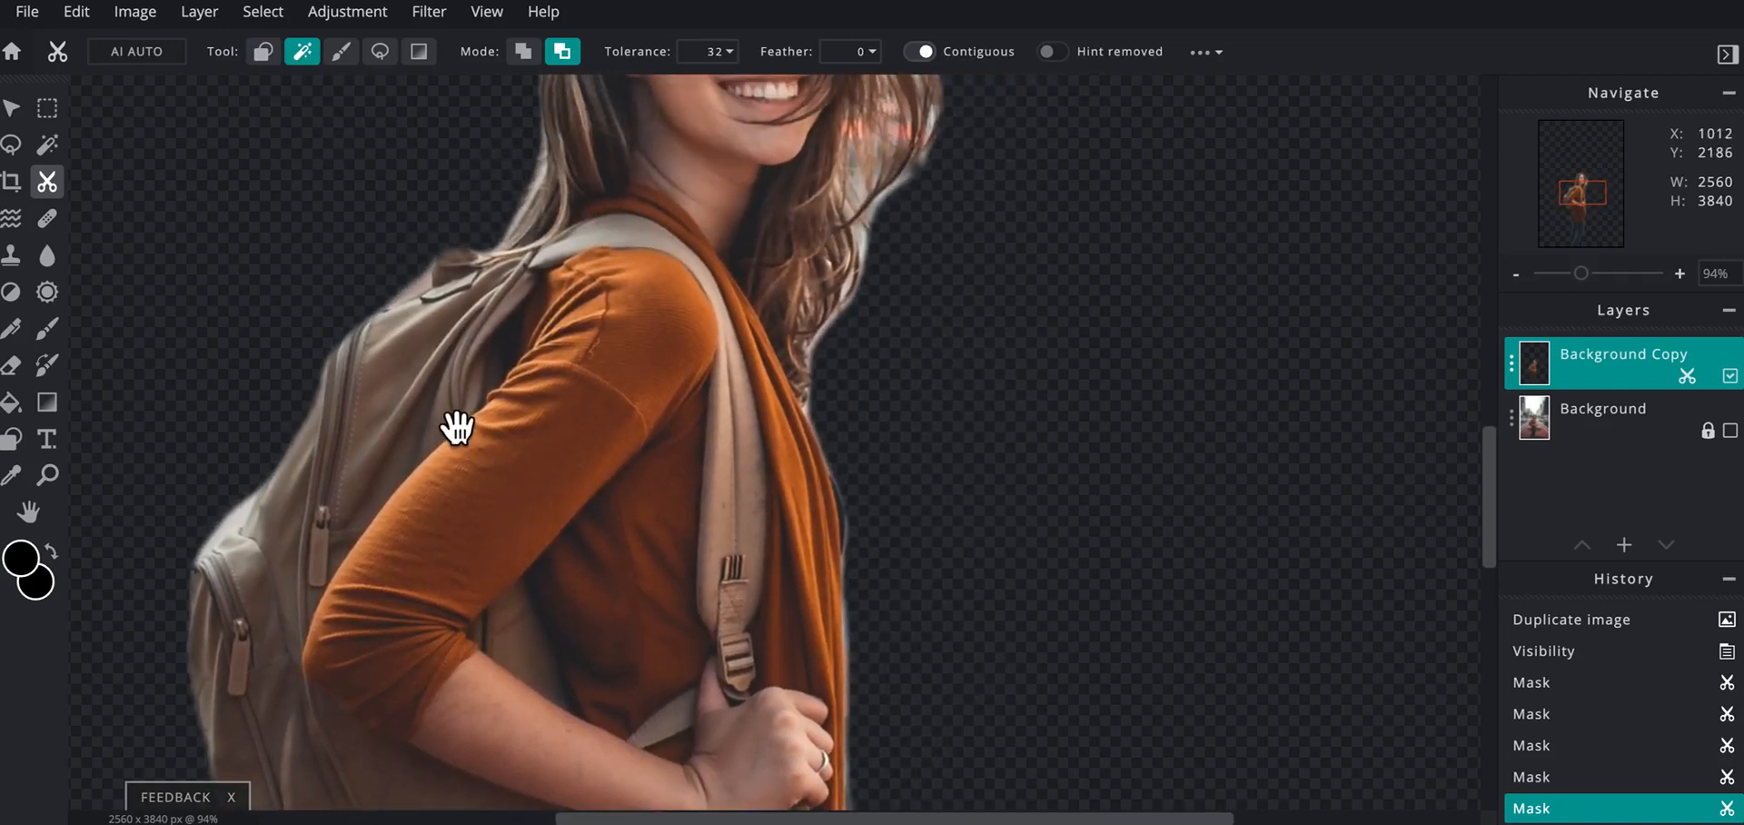
click(686, 309)
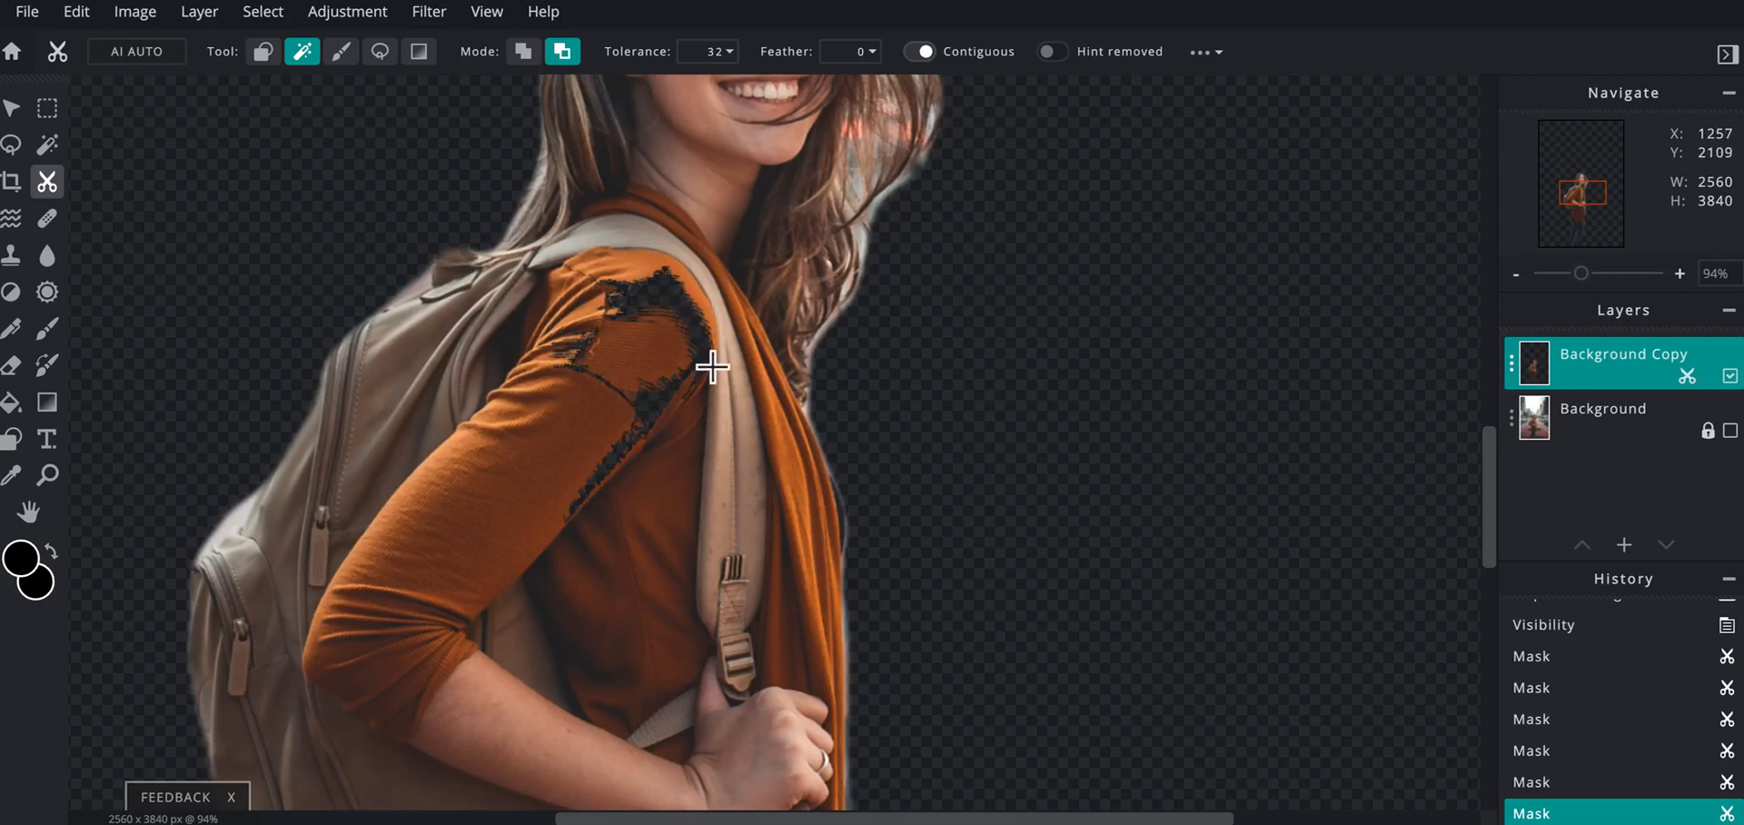
key(ctrl+z)
- Duplicate the original Background layer again and leave only the new, unmasked copy visible
scroll(604, 391, down, 5)
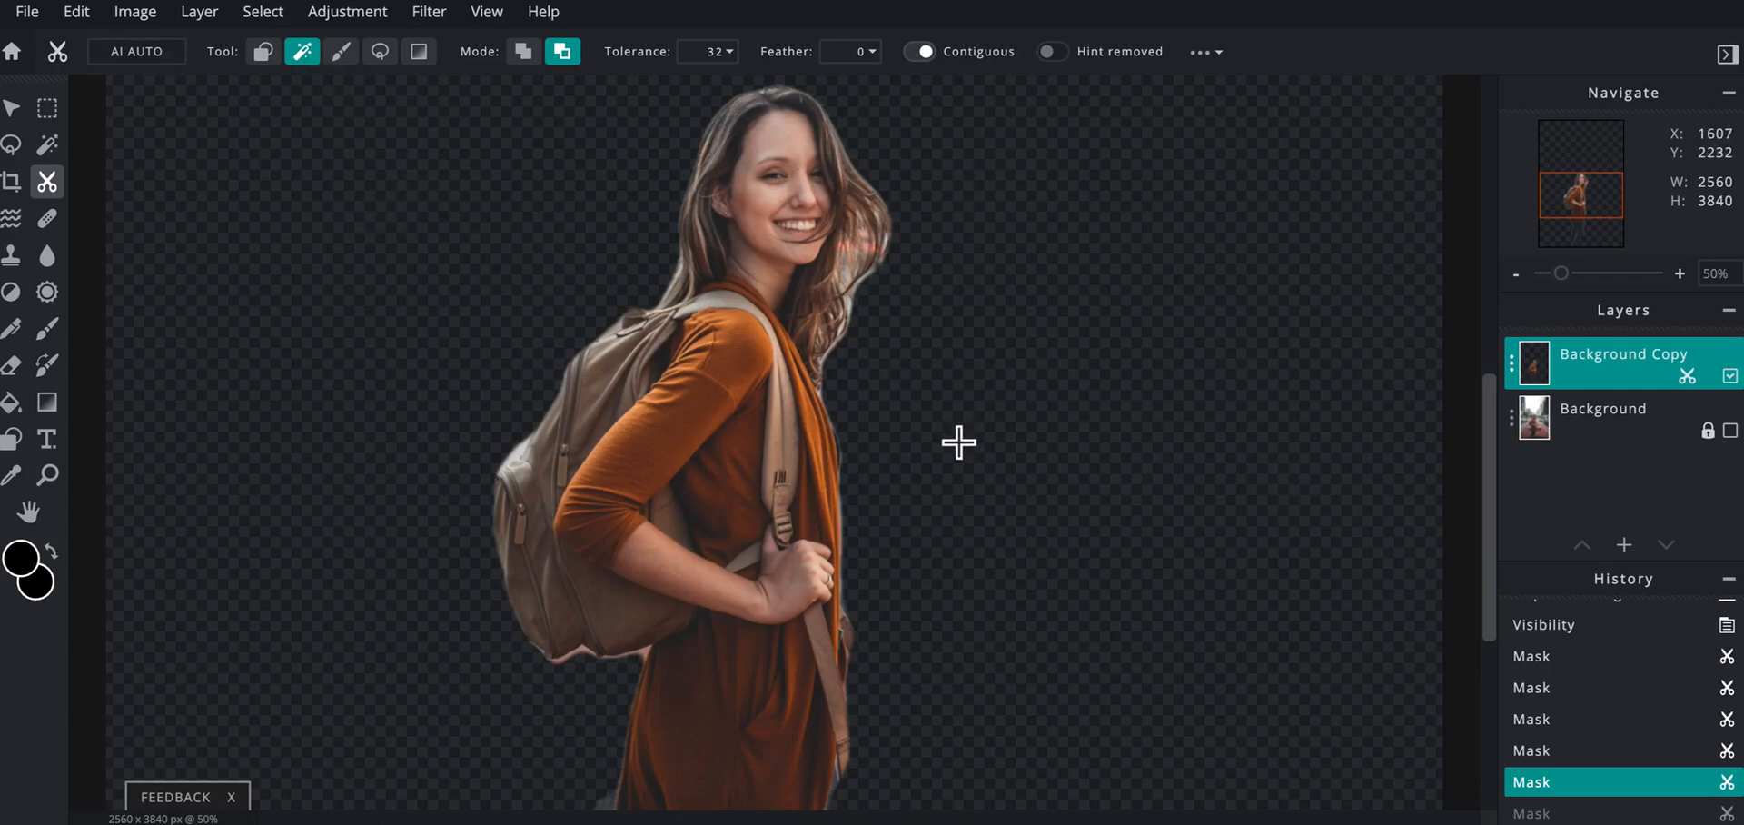
scroll(958, 442, down, 3)
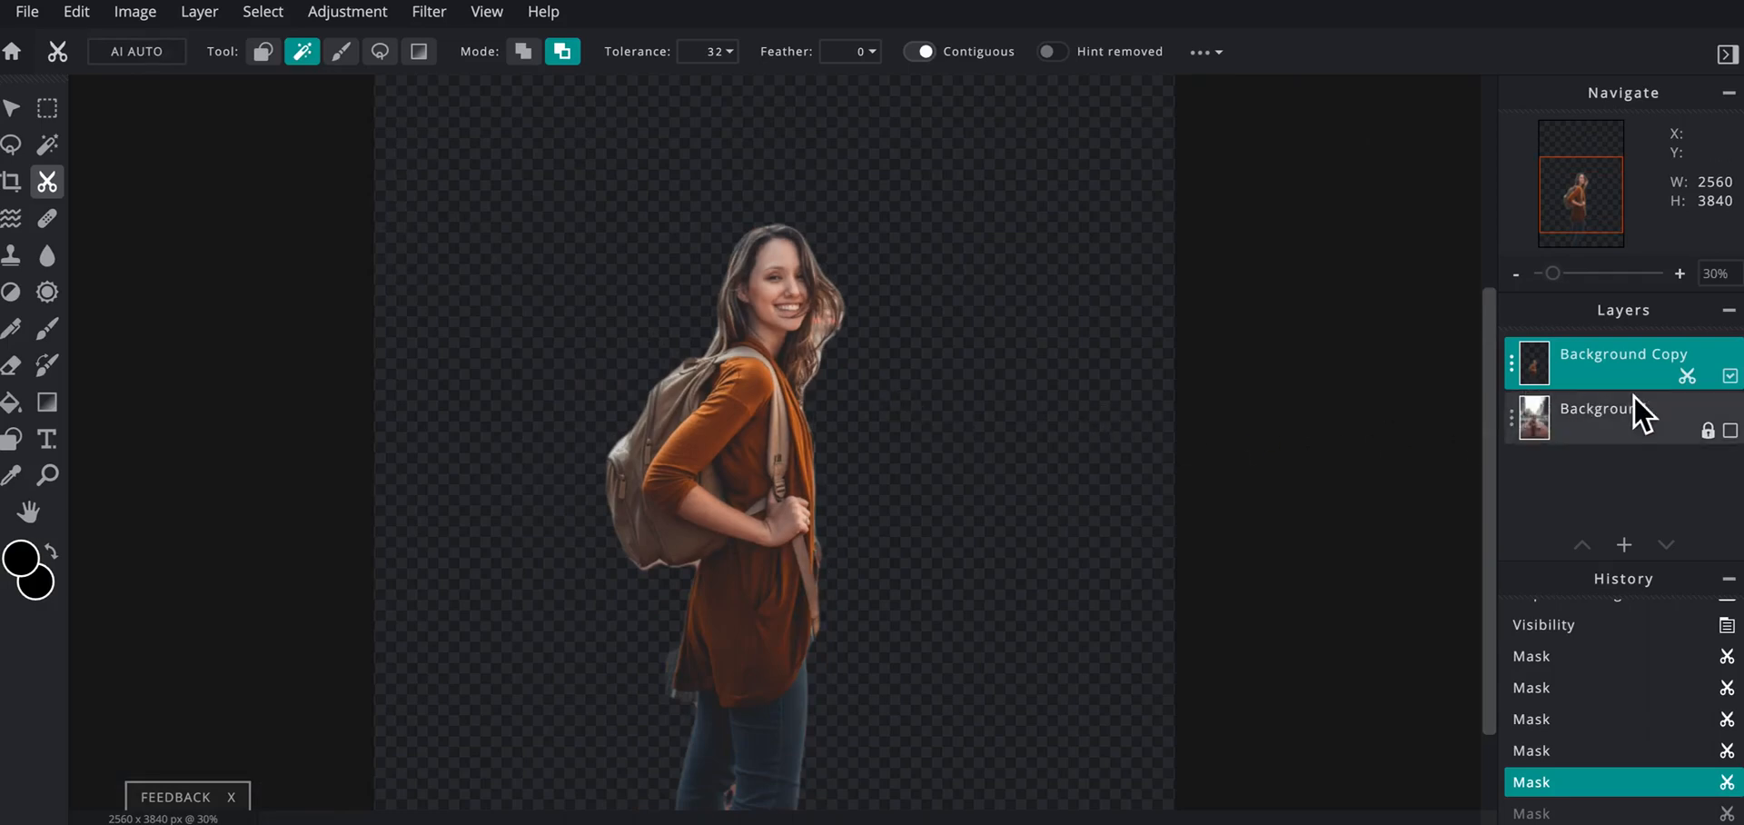
key(shift)
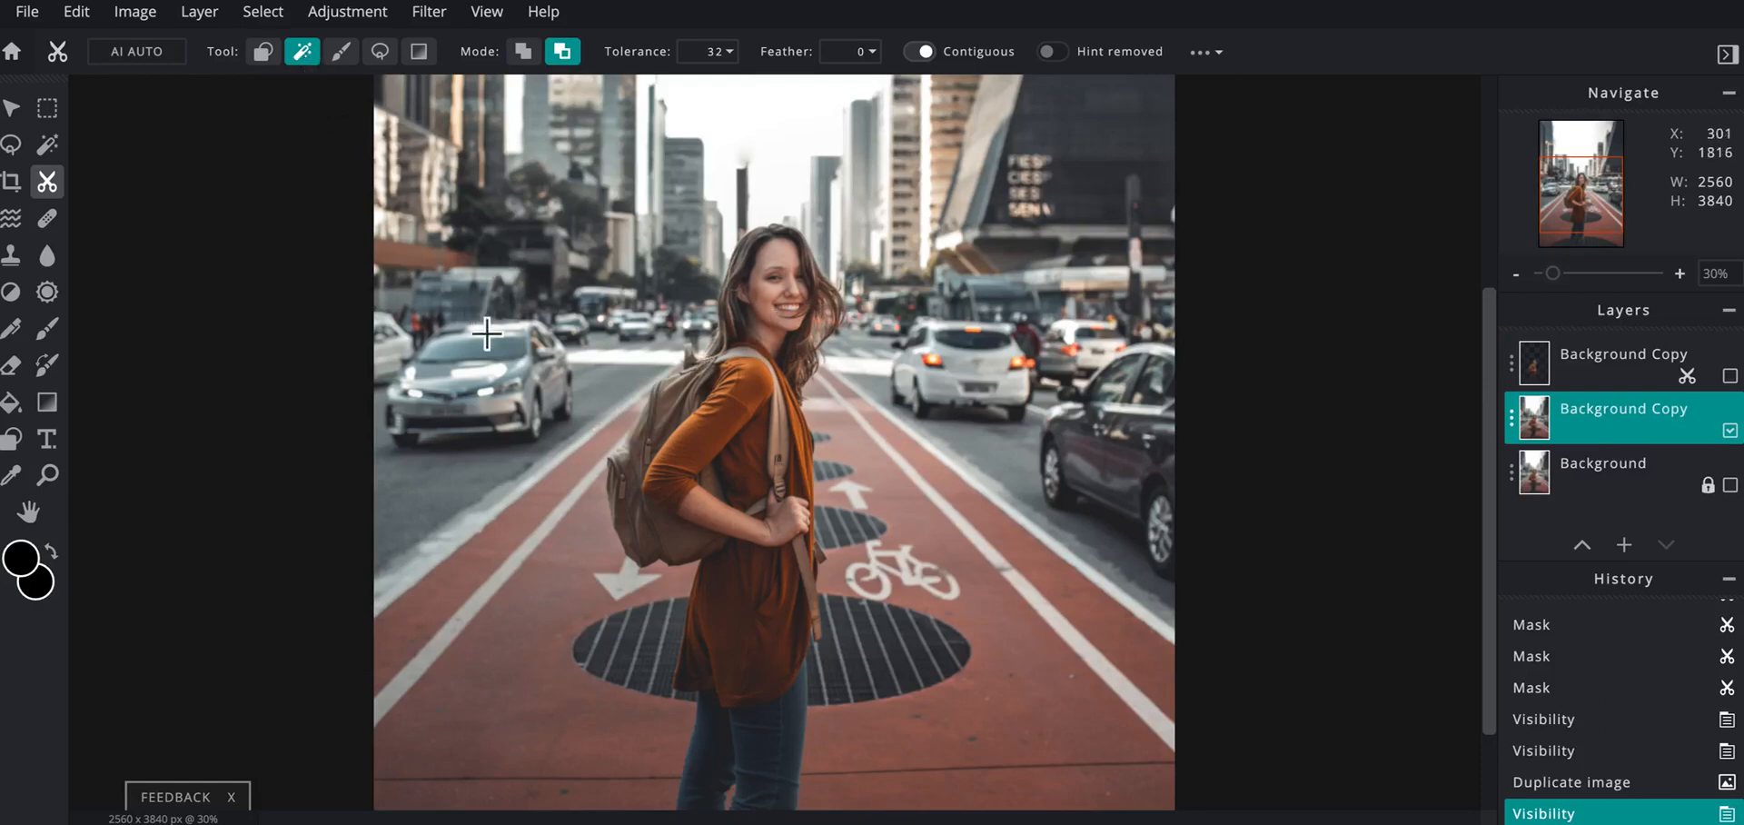
- Remove the red bike lane, asphalt and white lane lines around the woman on the new copy with the Cutout magic wand
click(529, 624)
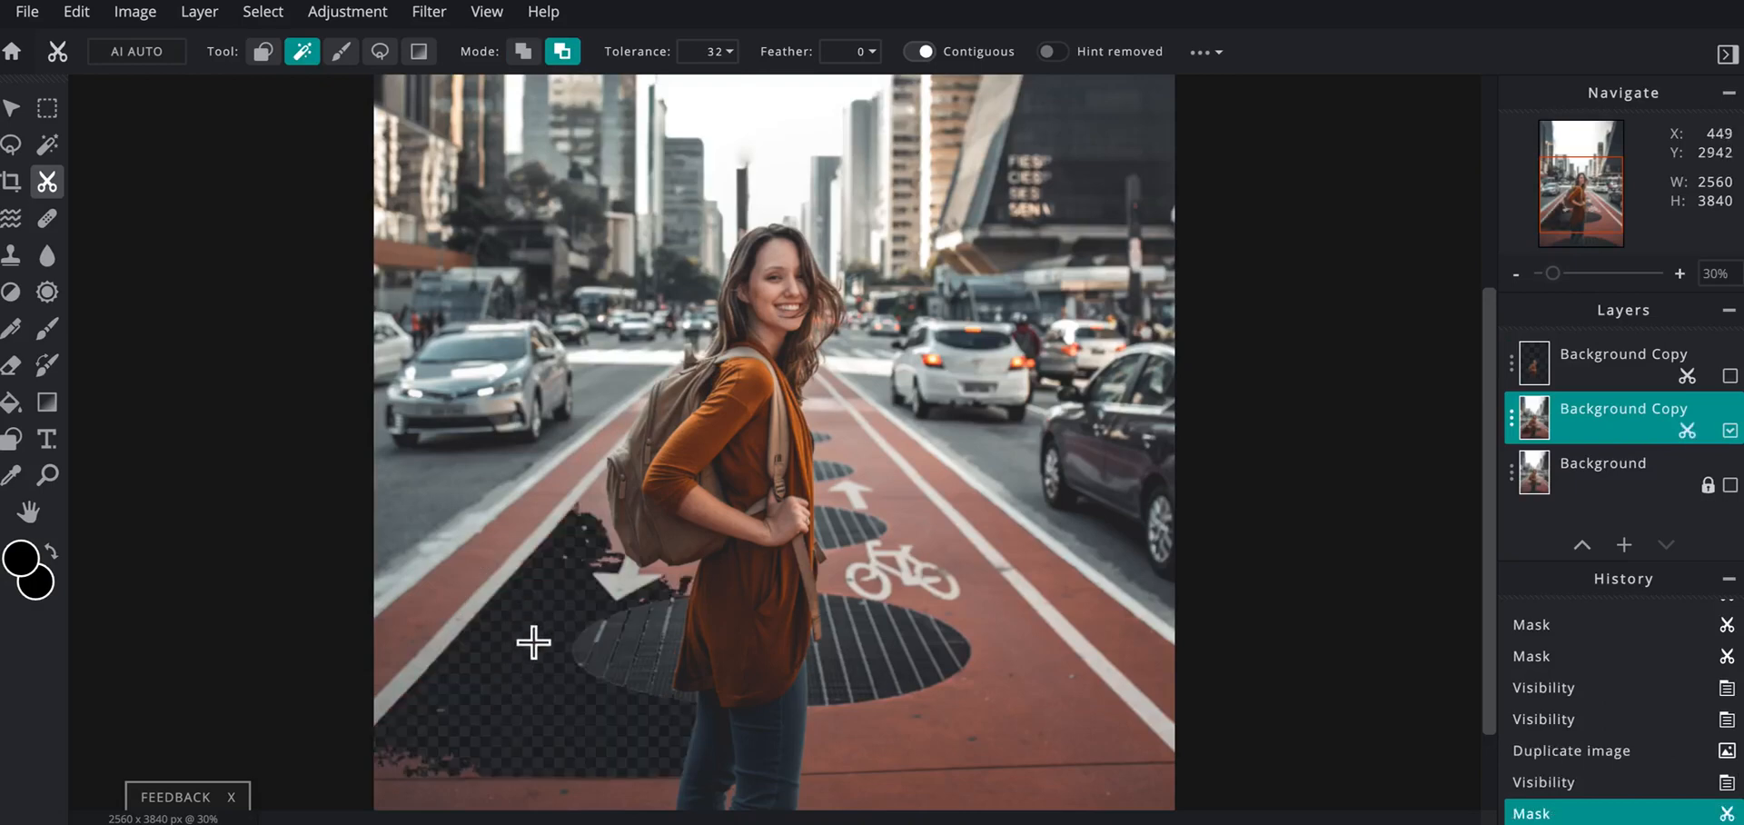
click(460, 494)
click(610, 442)
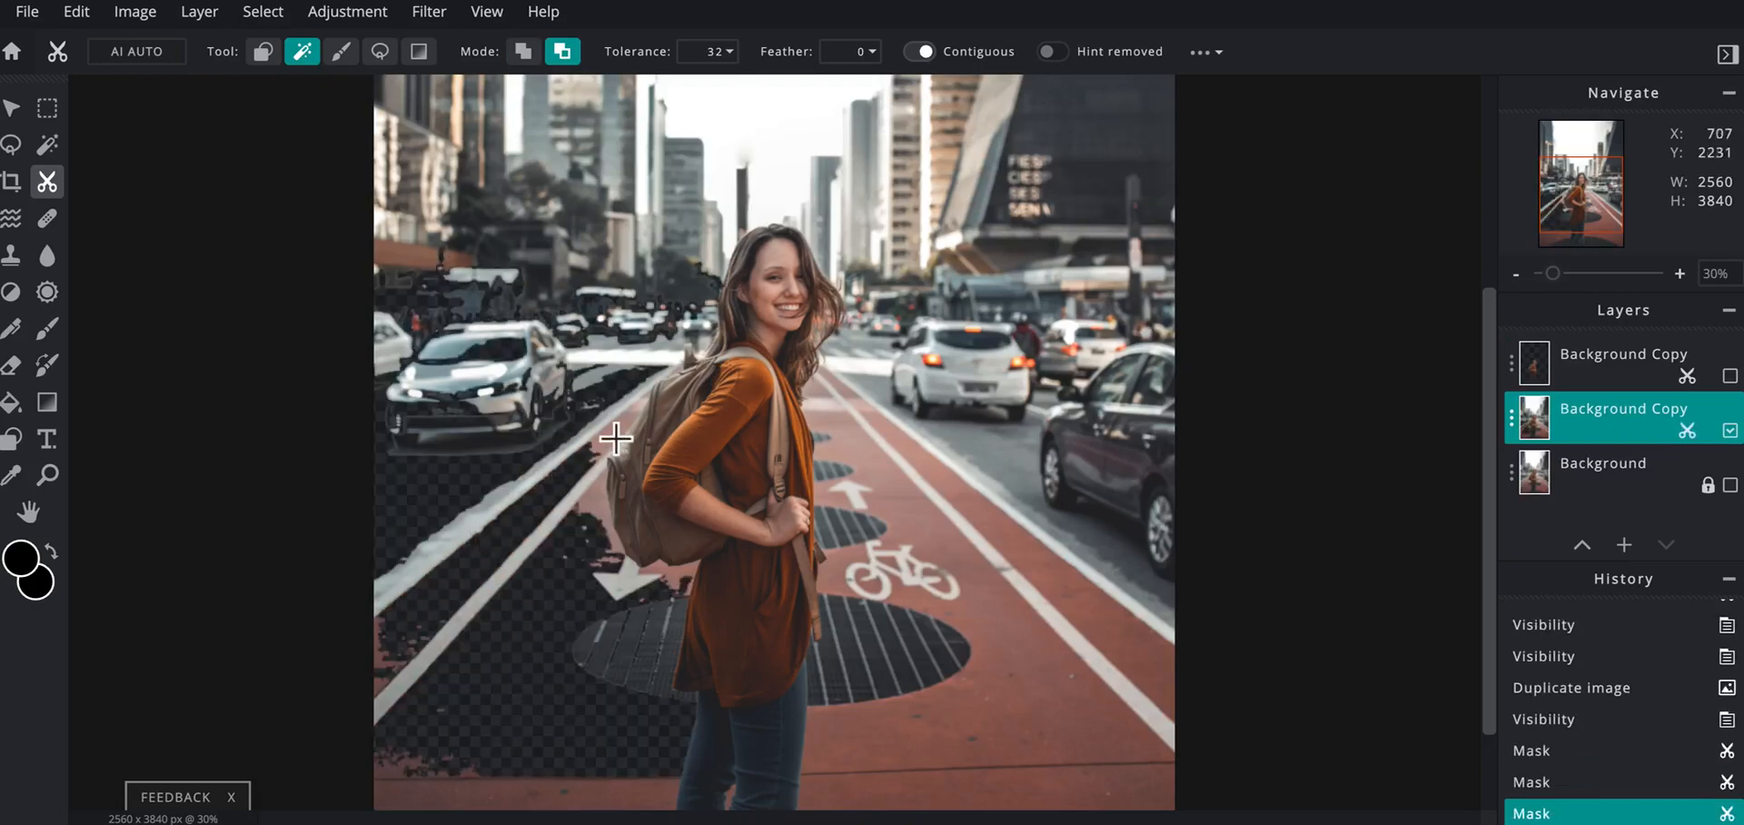
click(619, 438)
click(922, 513)
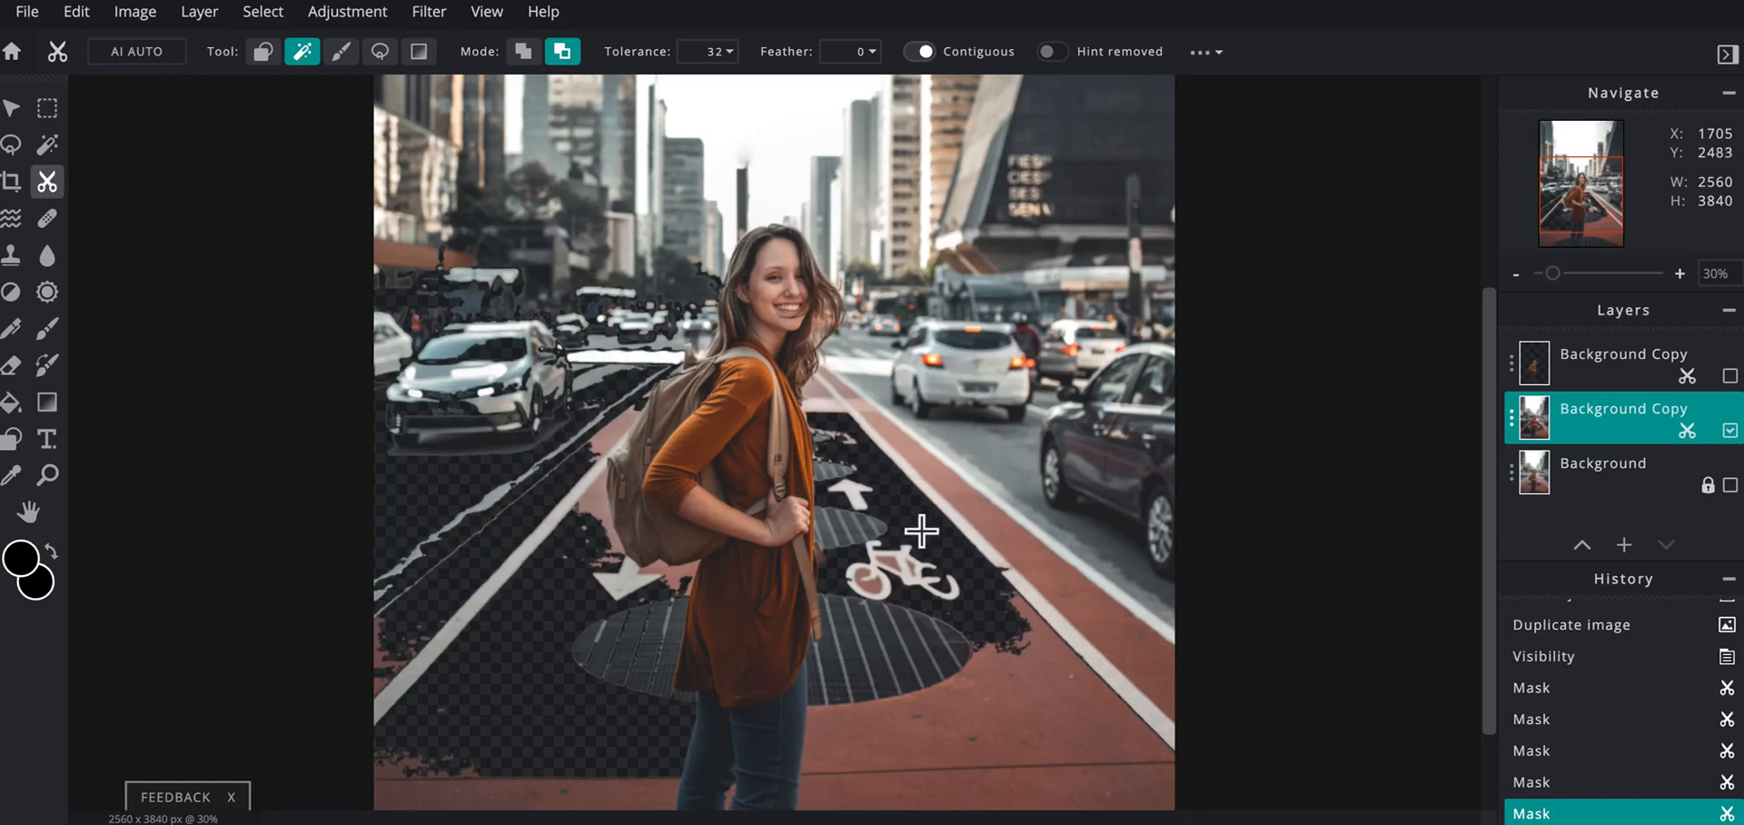
click(1015, 536)
click(1076, 703)
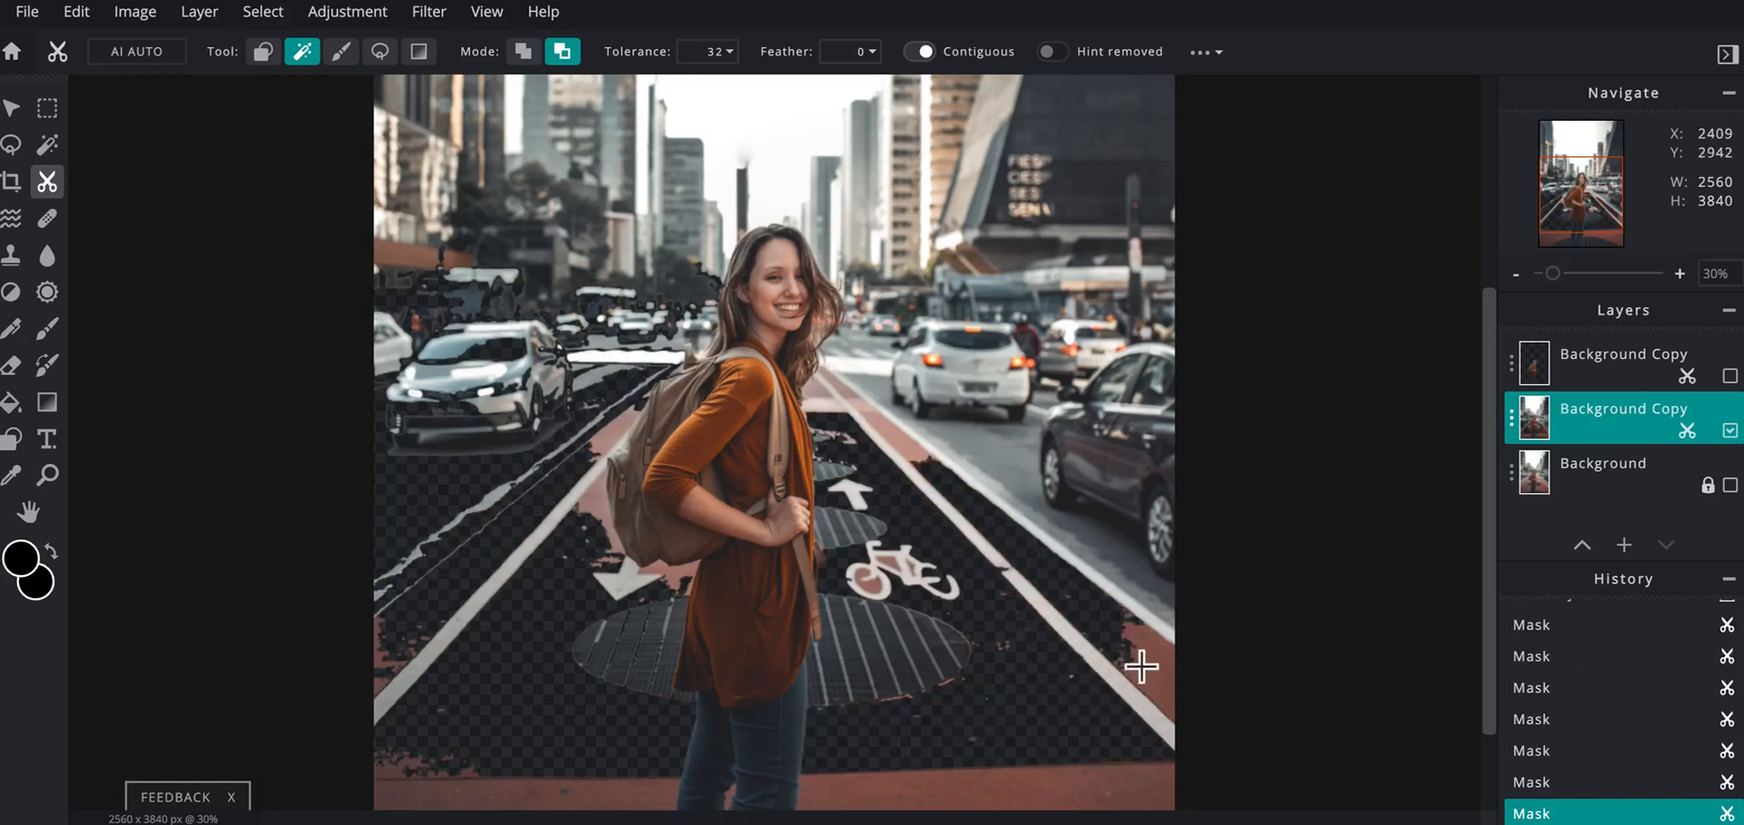
click(1078, 797)
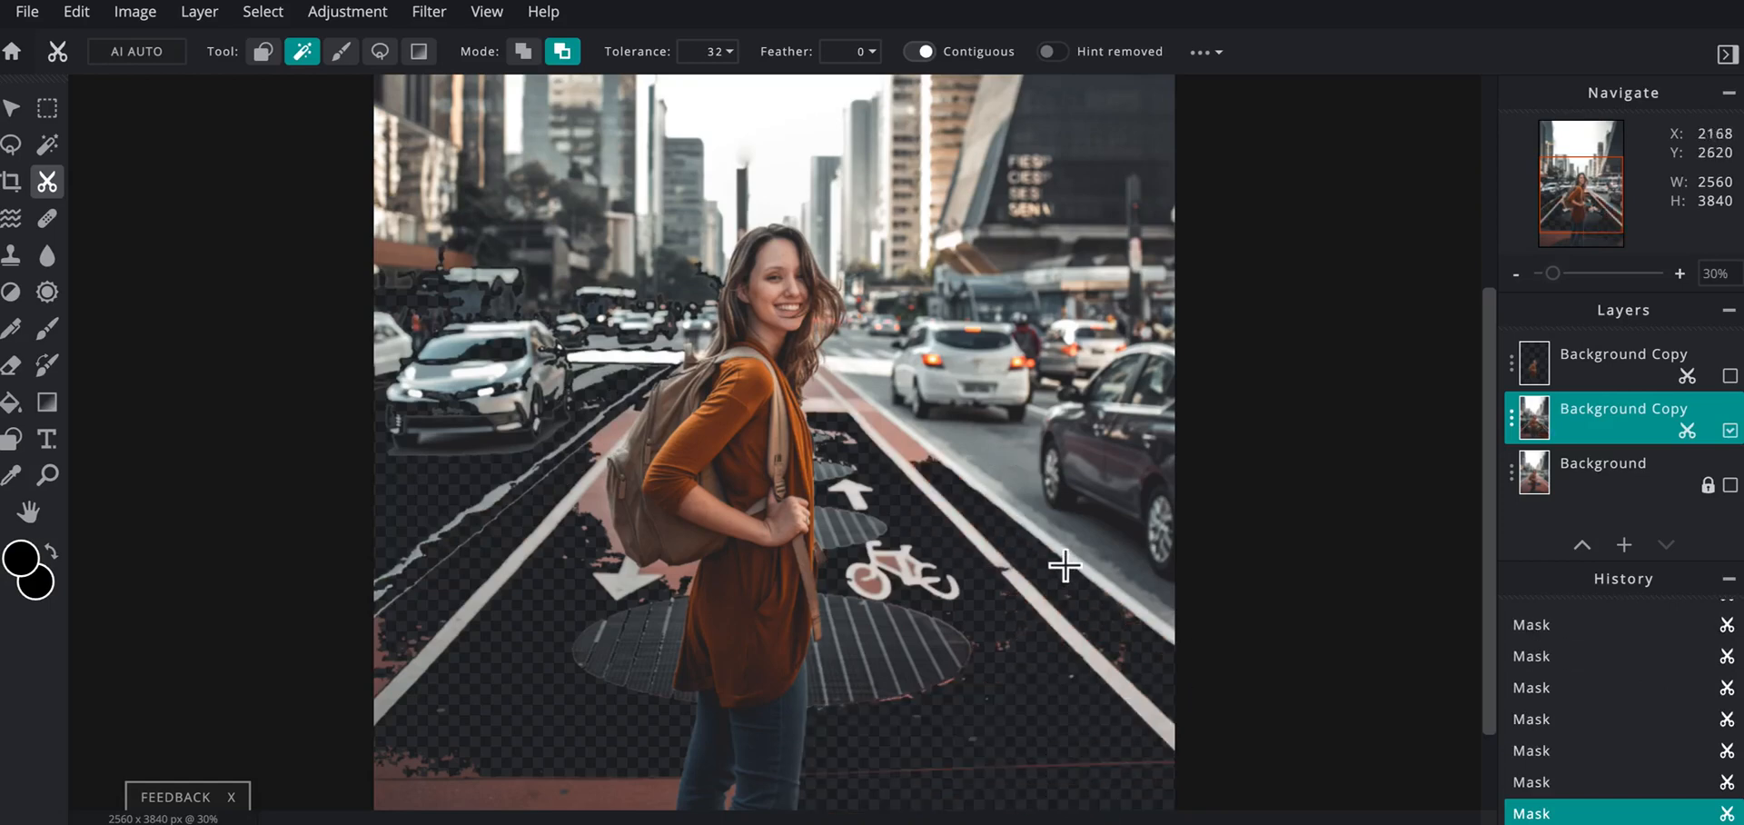
click(950, 453)
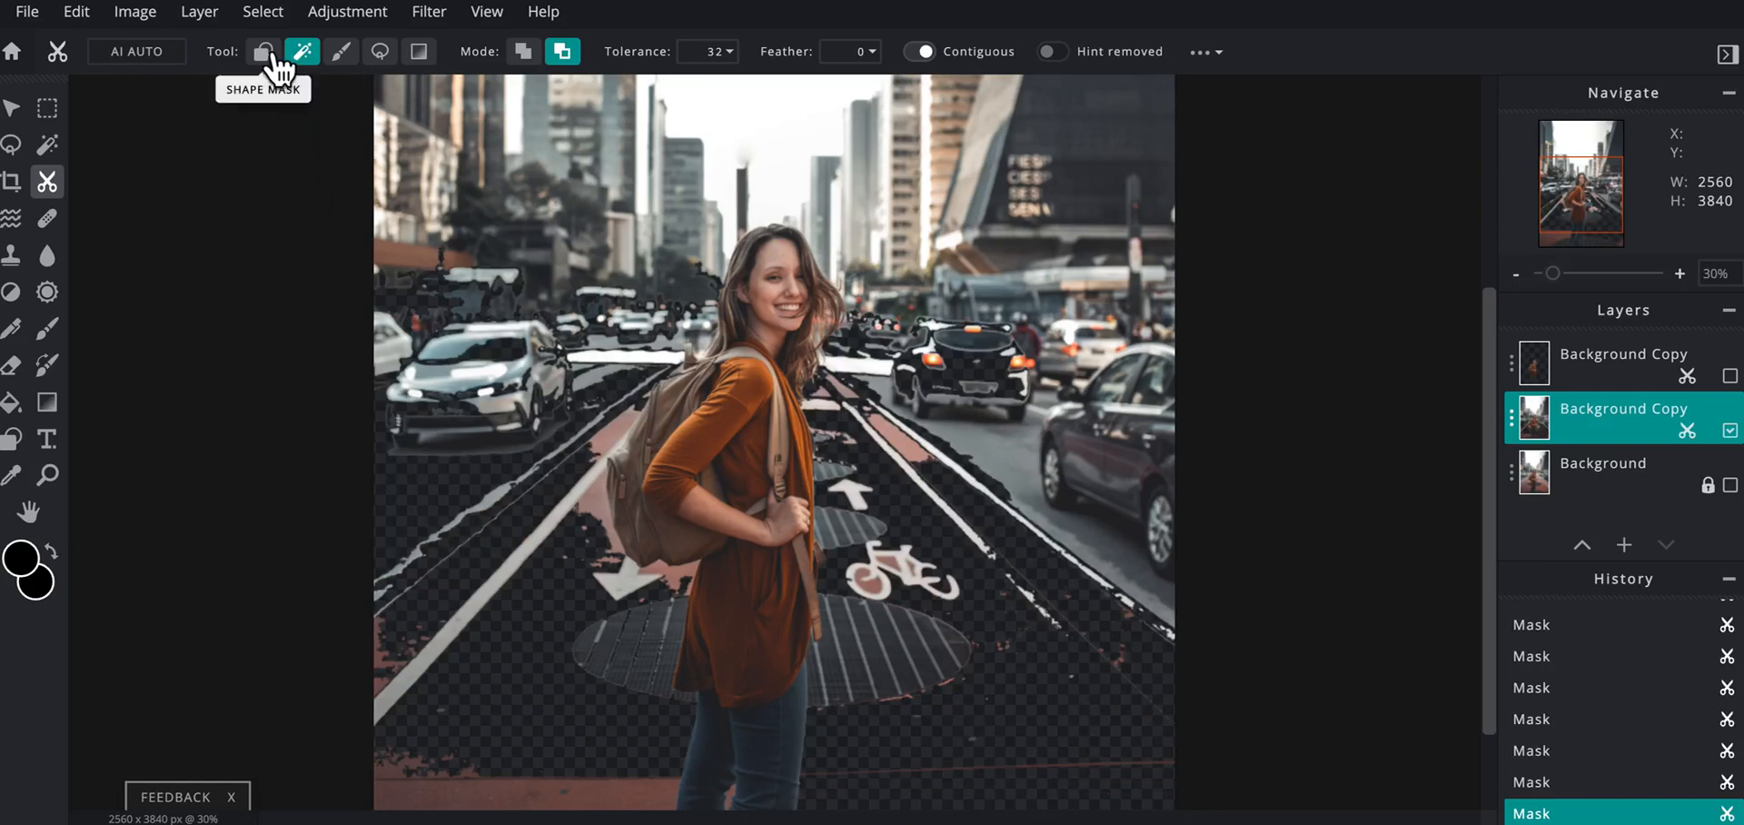
- Cut away the remaining street scene on both sides of the woman and above her head with rectangular masks
click(265, 52)
drag(352, 116, 583, 816)
scroll(569, 545, down, 2)
scroll(584, 479, down, 2)
drag(511, 104, 999, 370)
drag(845, 341, 1020, 751)
scroll(935, 604, up, 2)
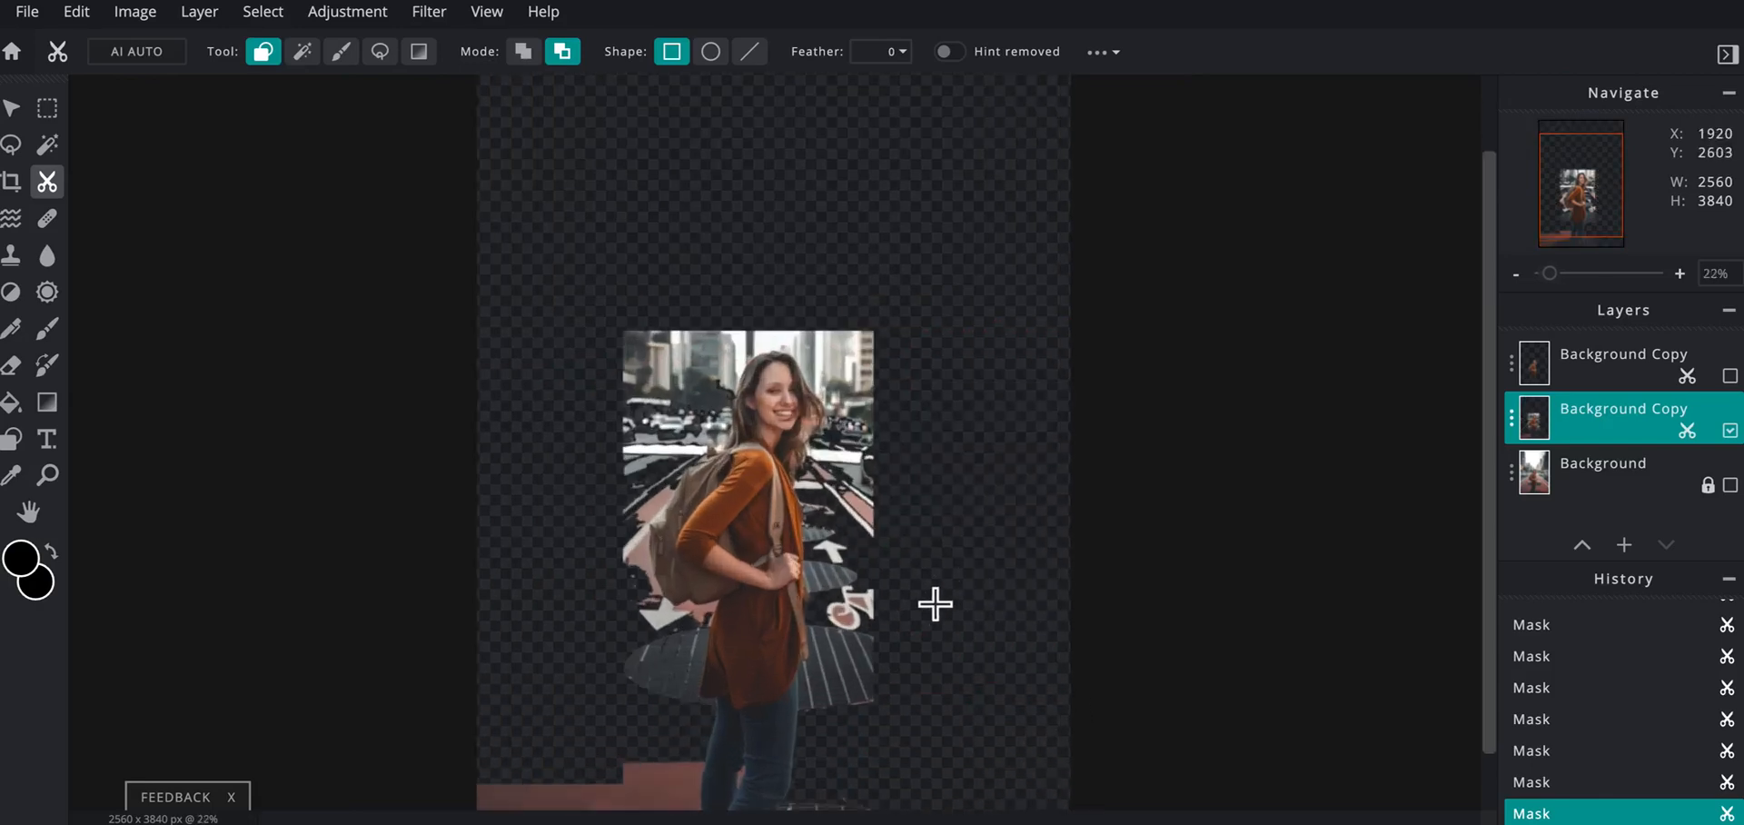
scroll(834, 507, up, 1)
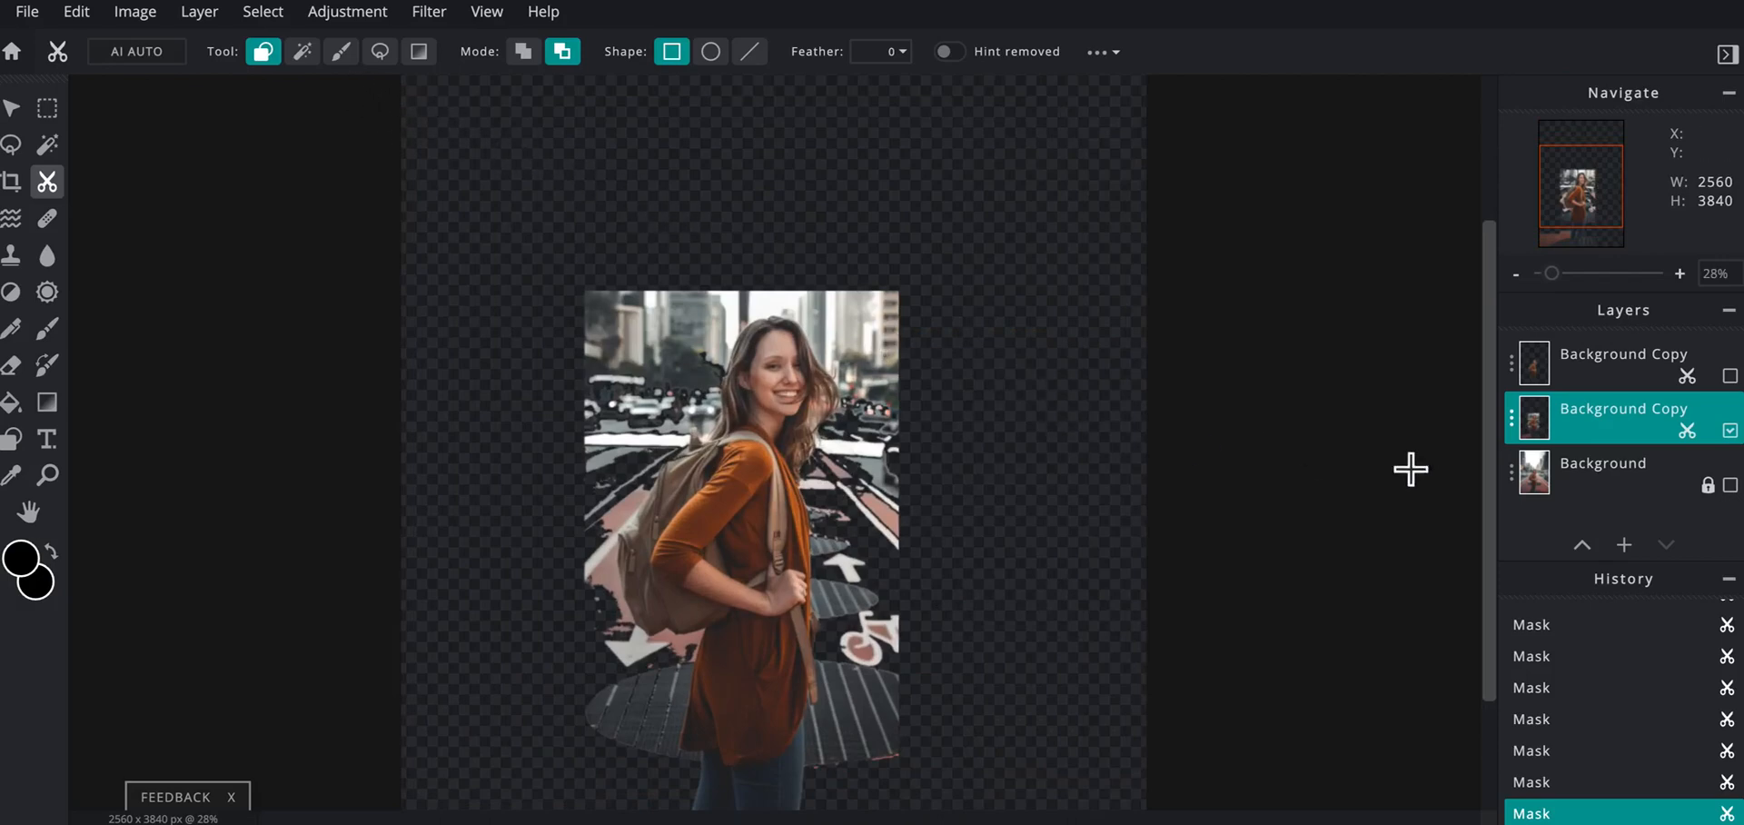
- Hide the manually masked copy, and show and select the AI-masked Background Copy layer above it
click(1729, 431)
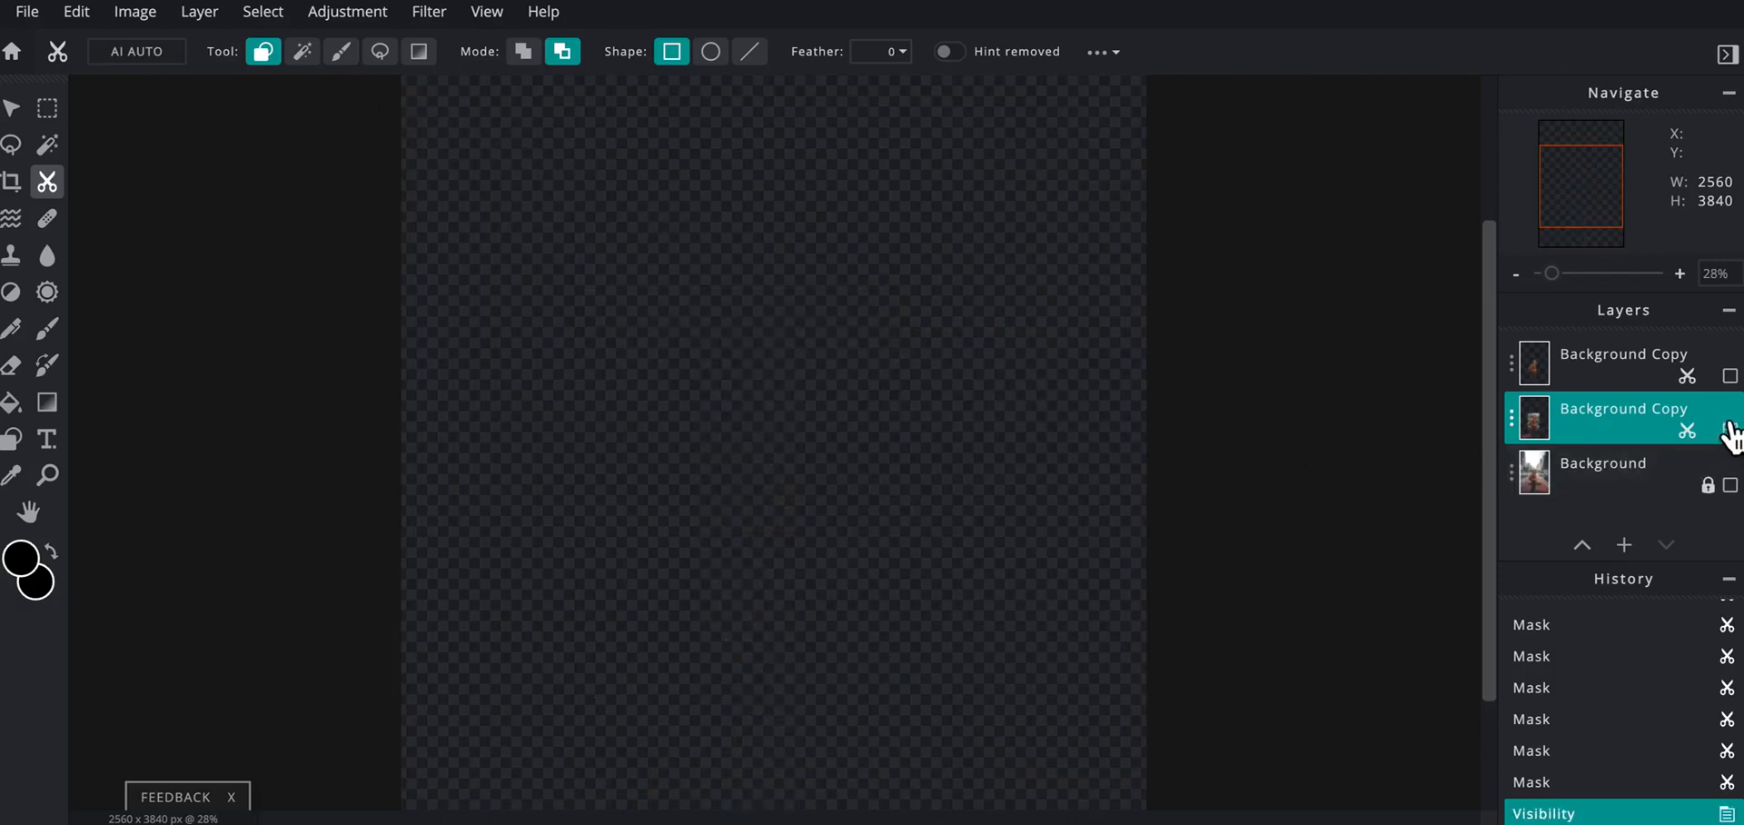
click(1729, 376)
click(1650, 379)
scroll(790, 510, up, 5)
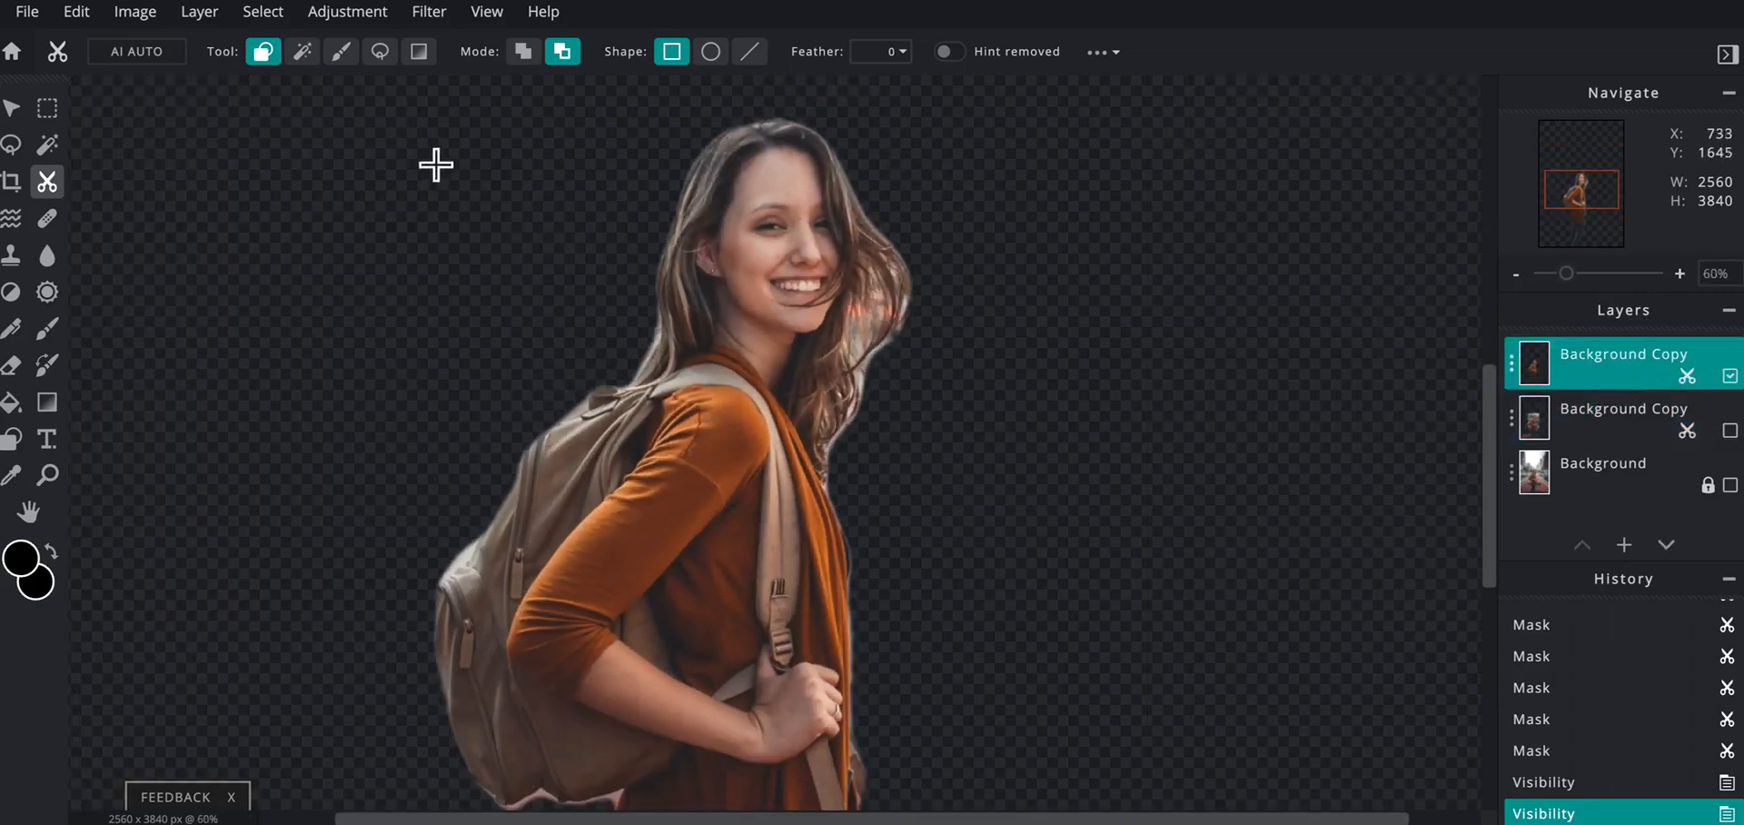
- Erase the pink fringe below the backpack's lower-left edge with a hard 10 px Cutout mask brush in remove mode
click(343, 53)
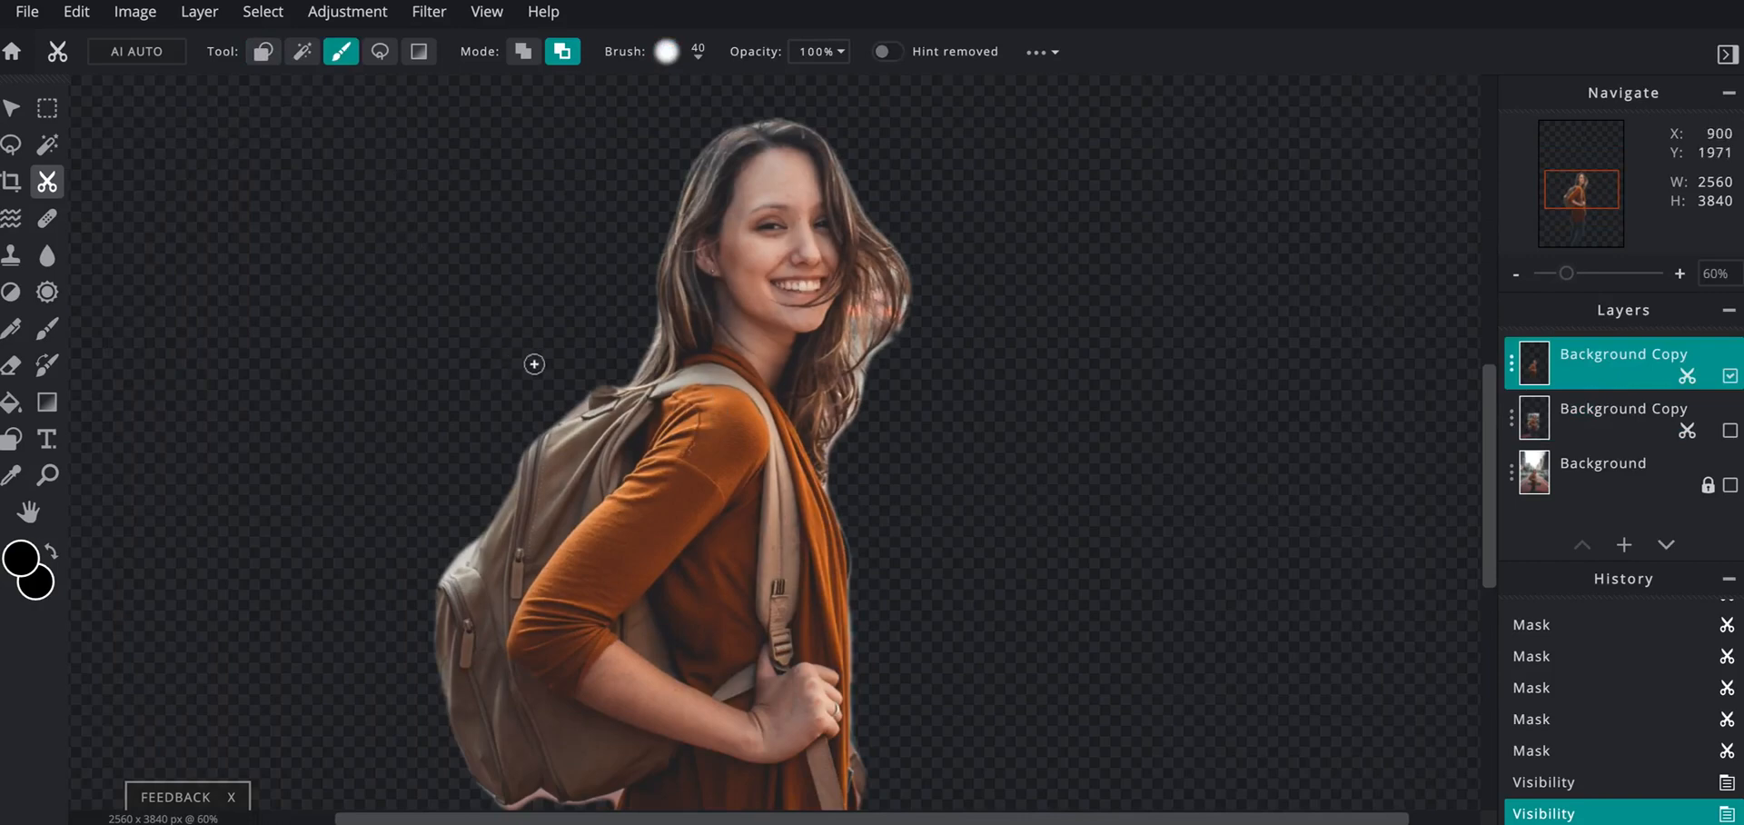
click(695, 58)
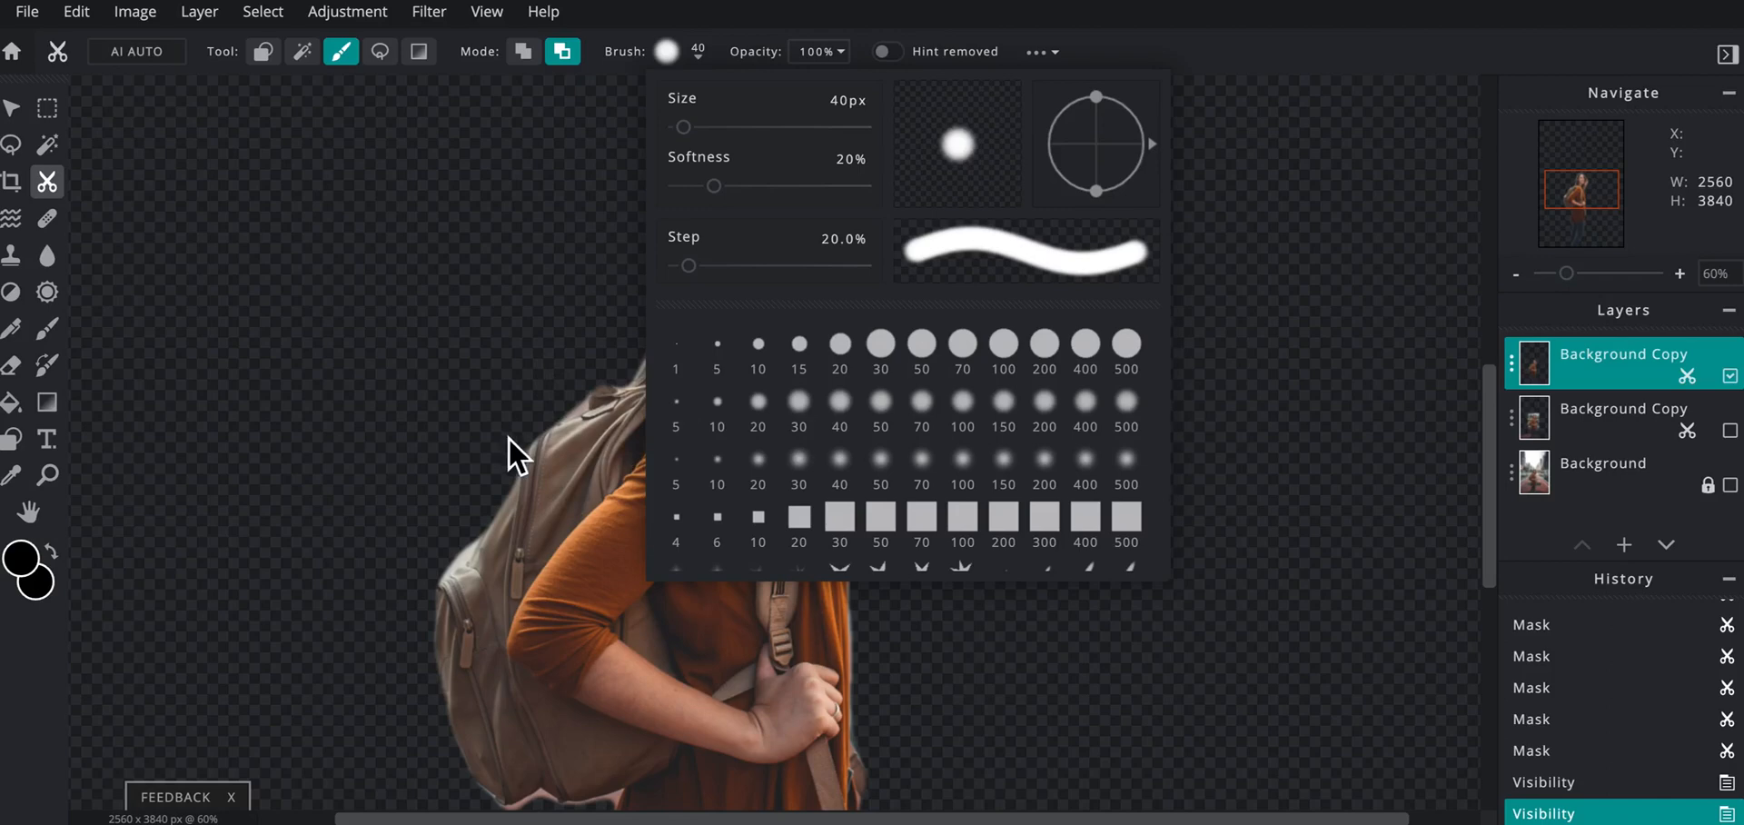
click(460, 426)
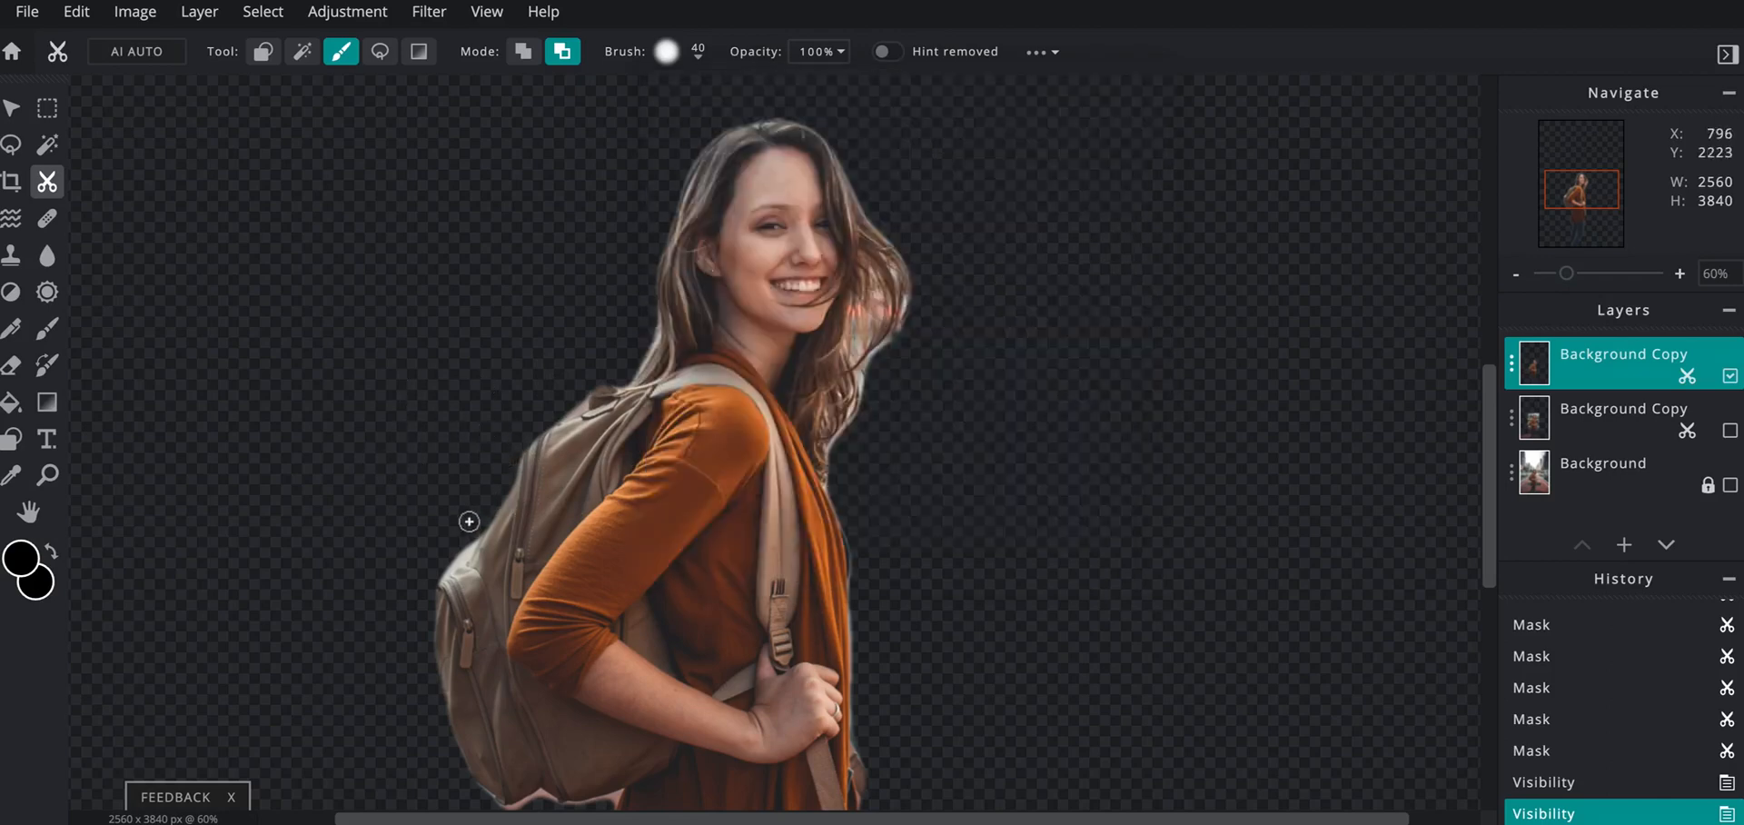
scroll(469, 521, up, 5)
scroll(576, 533, down, 2)
scroll(549, 427, down, 4)
scroll(518, 439, up, 4)
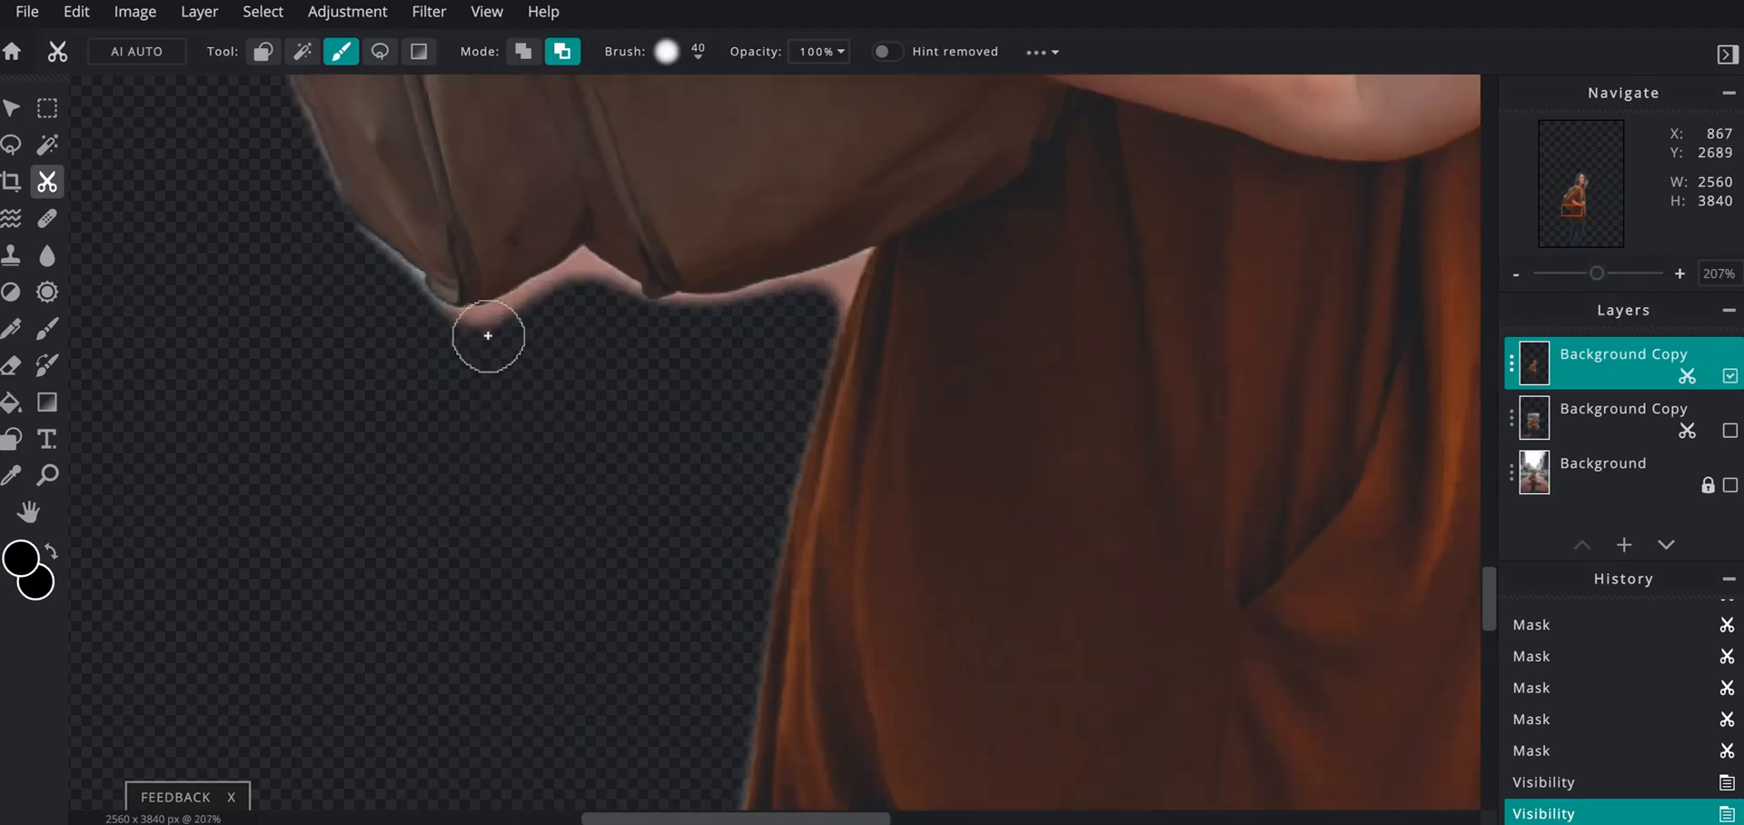
click(667, 53)
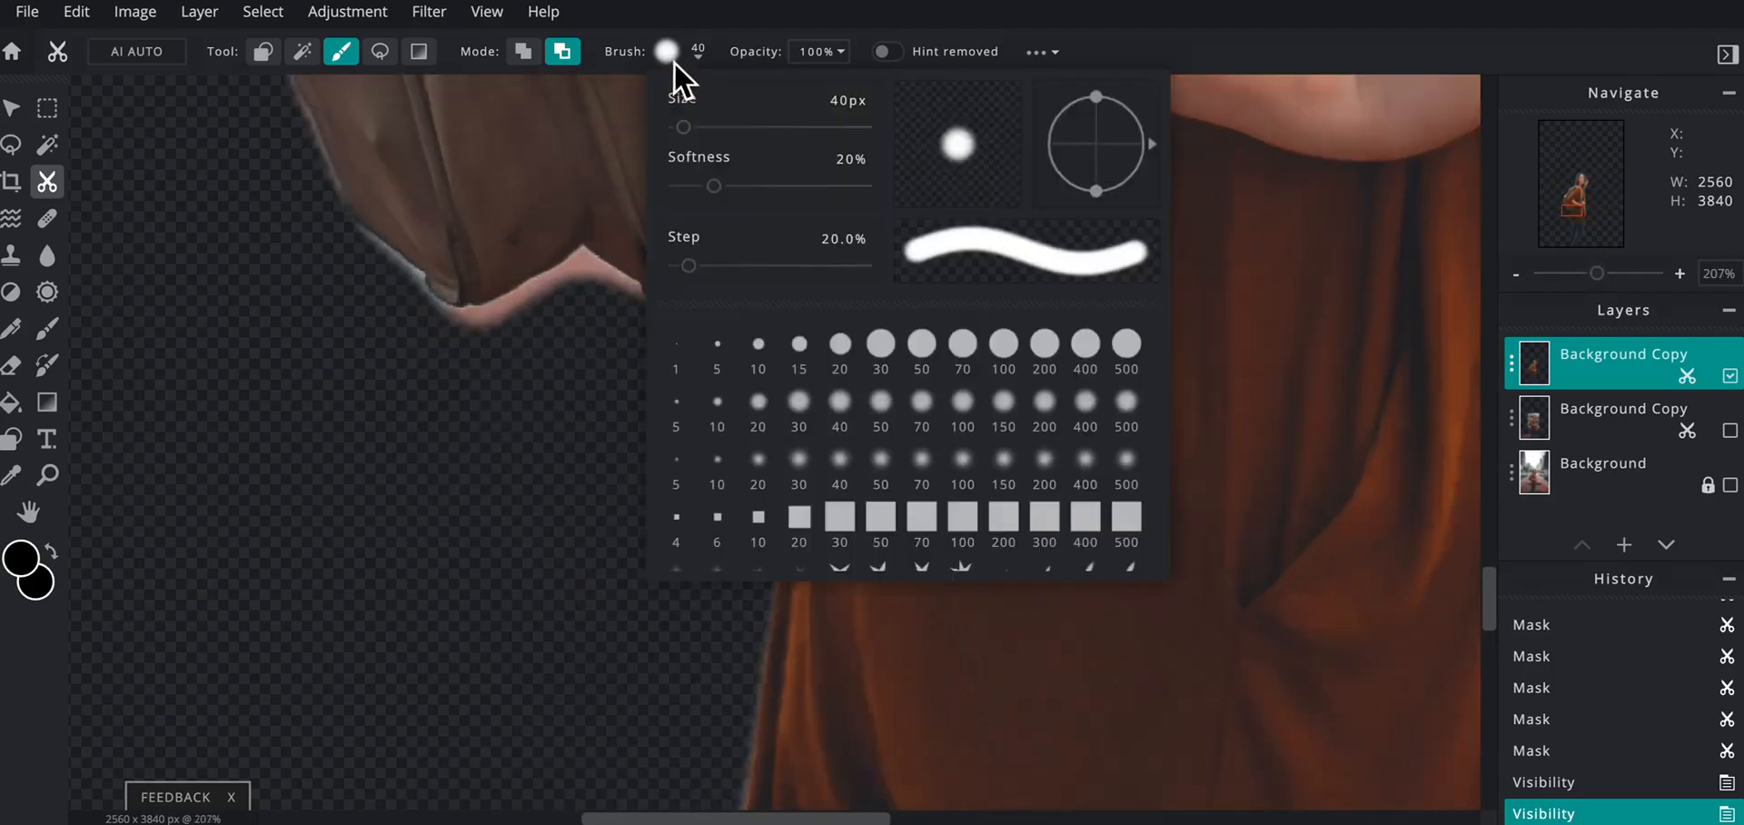
click(758, 350)
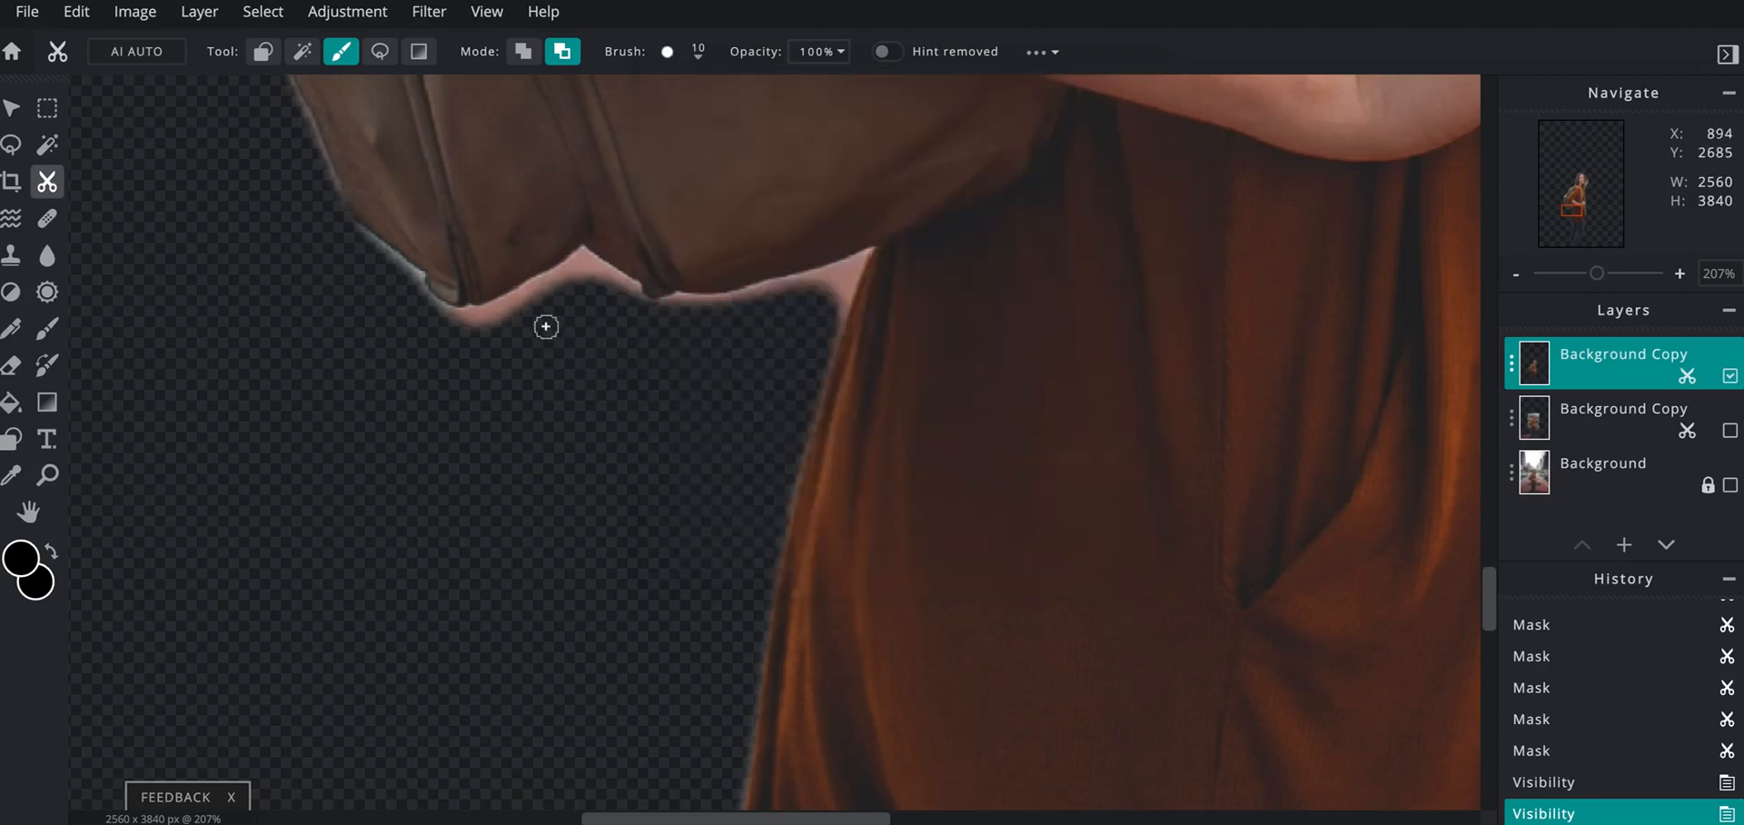
mouse_move(420, 313)
mouse_down()
mouse_move(487, 321)
mouse_move(584, 258)
mouse_move(633, 292)
mouse_move(586, 282)
mouse_move(584, 255)
mouse_move(448, 328)
mouse_move(462, 311)
mouse_move(417, 299)
mouse_move(344, 223)
mouse_up()
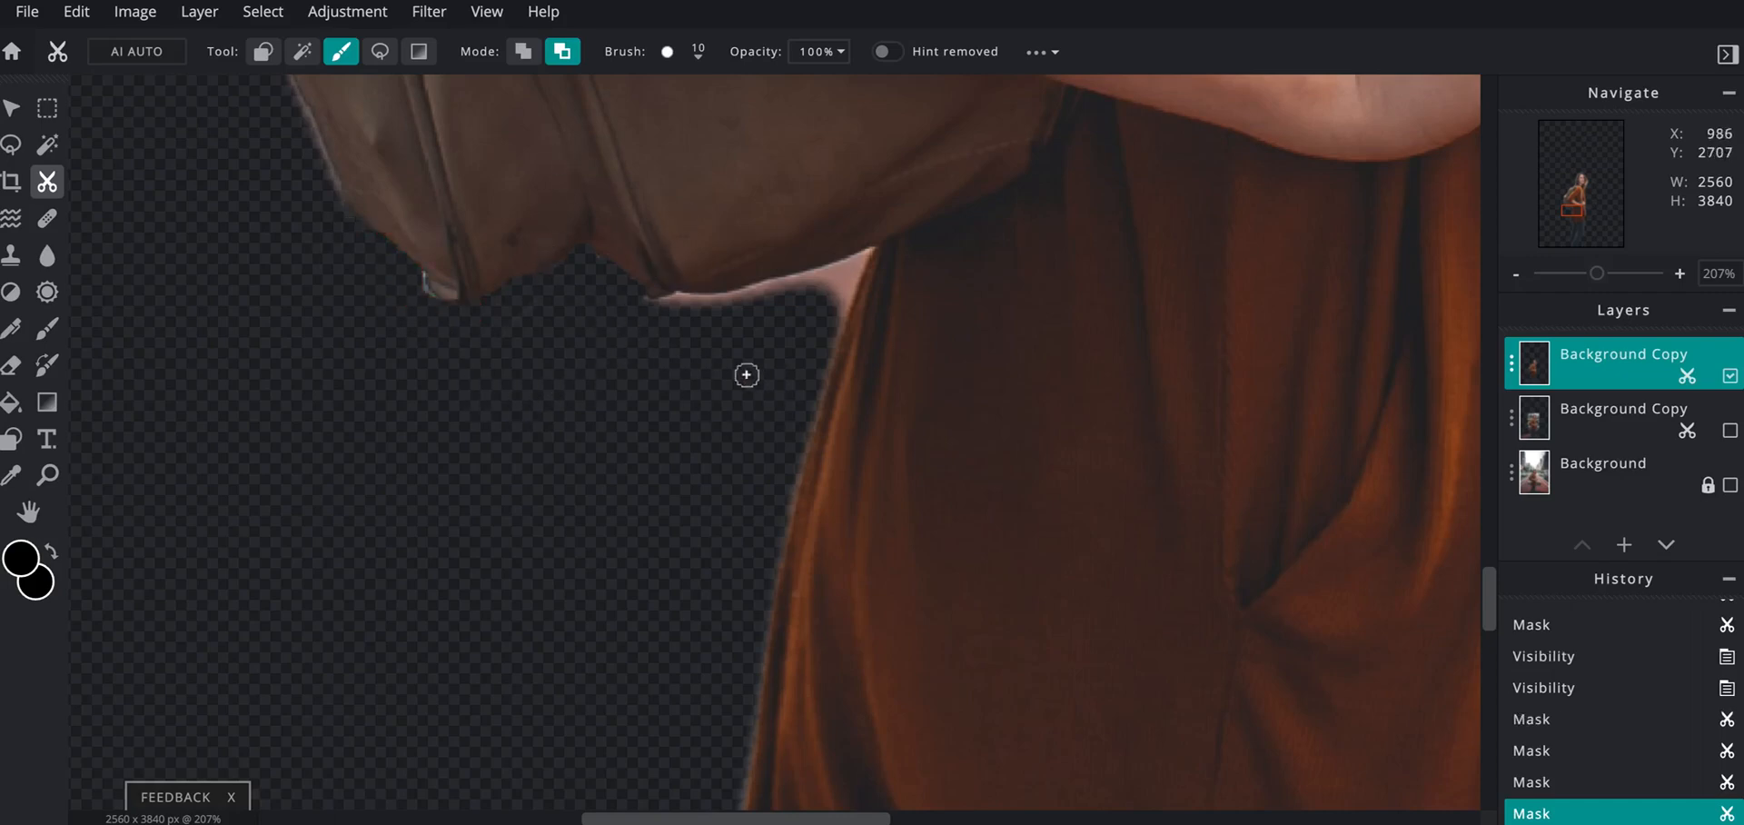
- Brush away part of the backpack's lower-left edge with the removing mask and undo the stroke
mouse_move(542, 327)
mouse_down()
mouse_move(452, 183)
mouse_move(424, 185)
mouse_move(404, 218)
mouse_move(439, 357)
mouse_up()
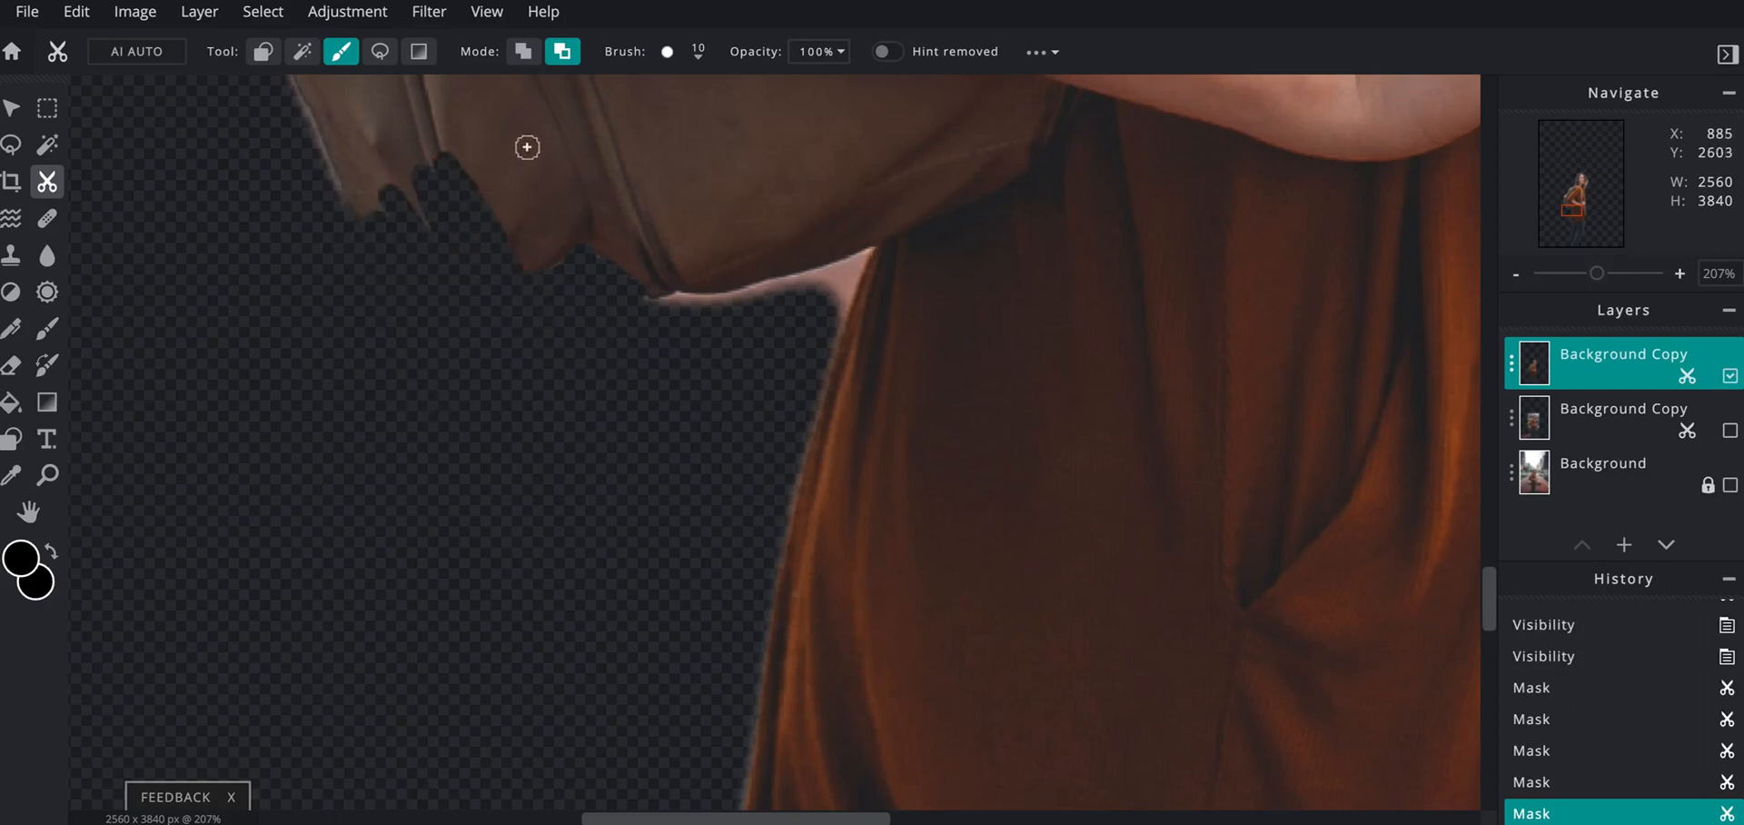
click(78, 13)
click(84, 47)
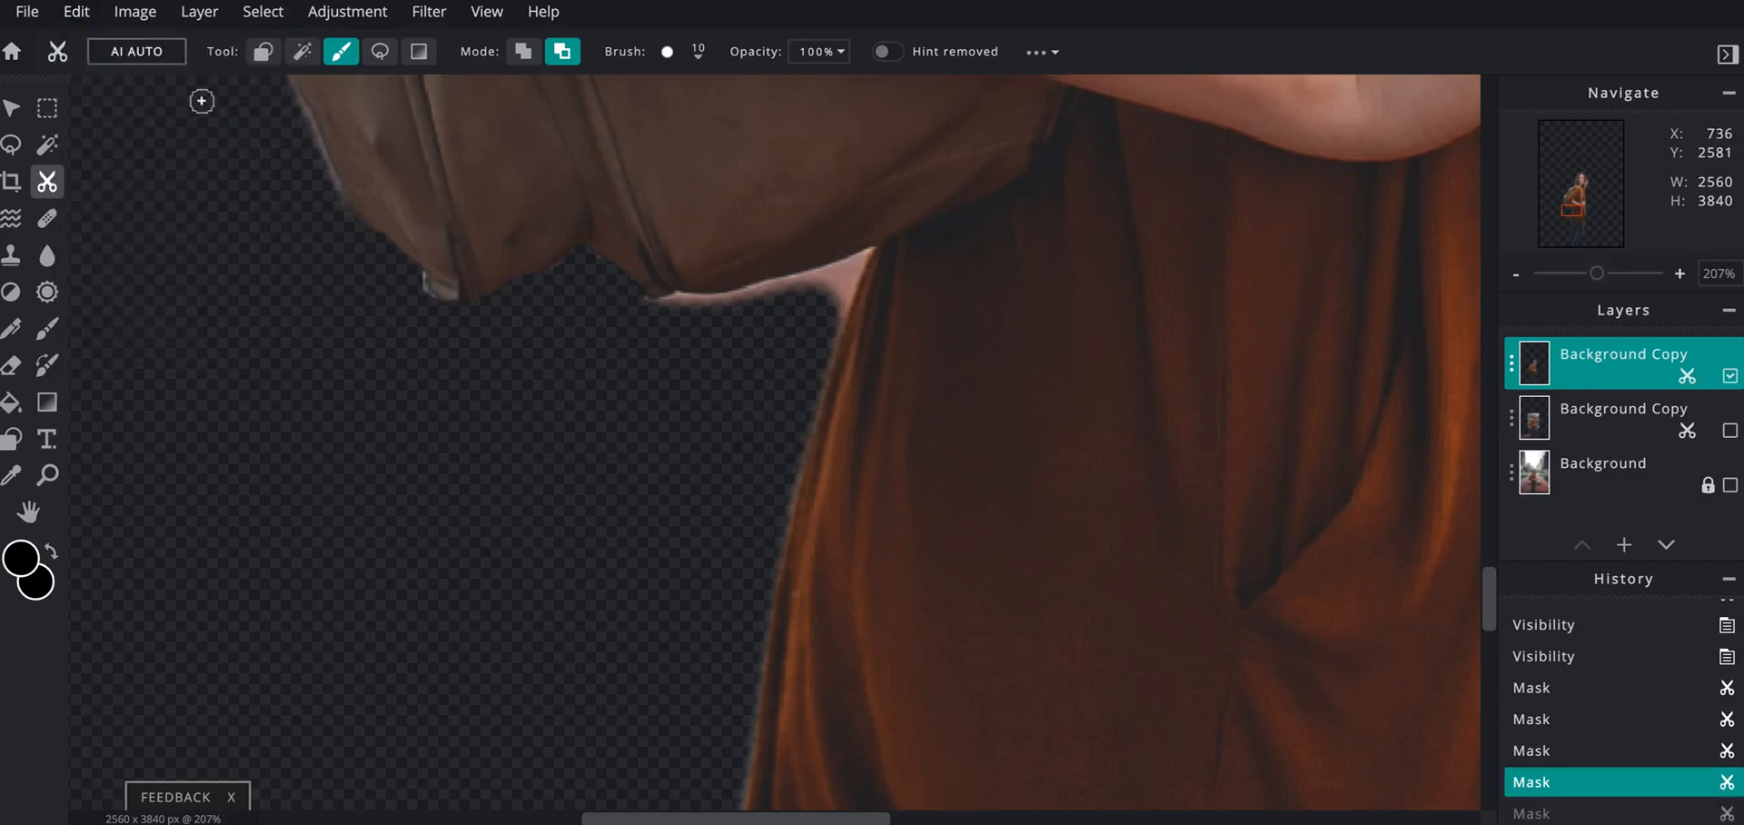
- Brush away a patch of the backpack's lower-left part and paint it back with the mask brush in add mode
mouse_move(558, 275)
mouse_down()
mouse_move(483, 187)
mouse_move(470, 212)
mouse_move(487, 264)
mouse_up()
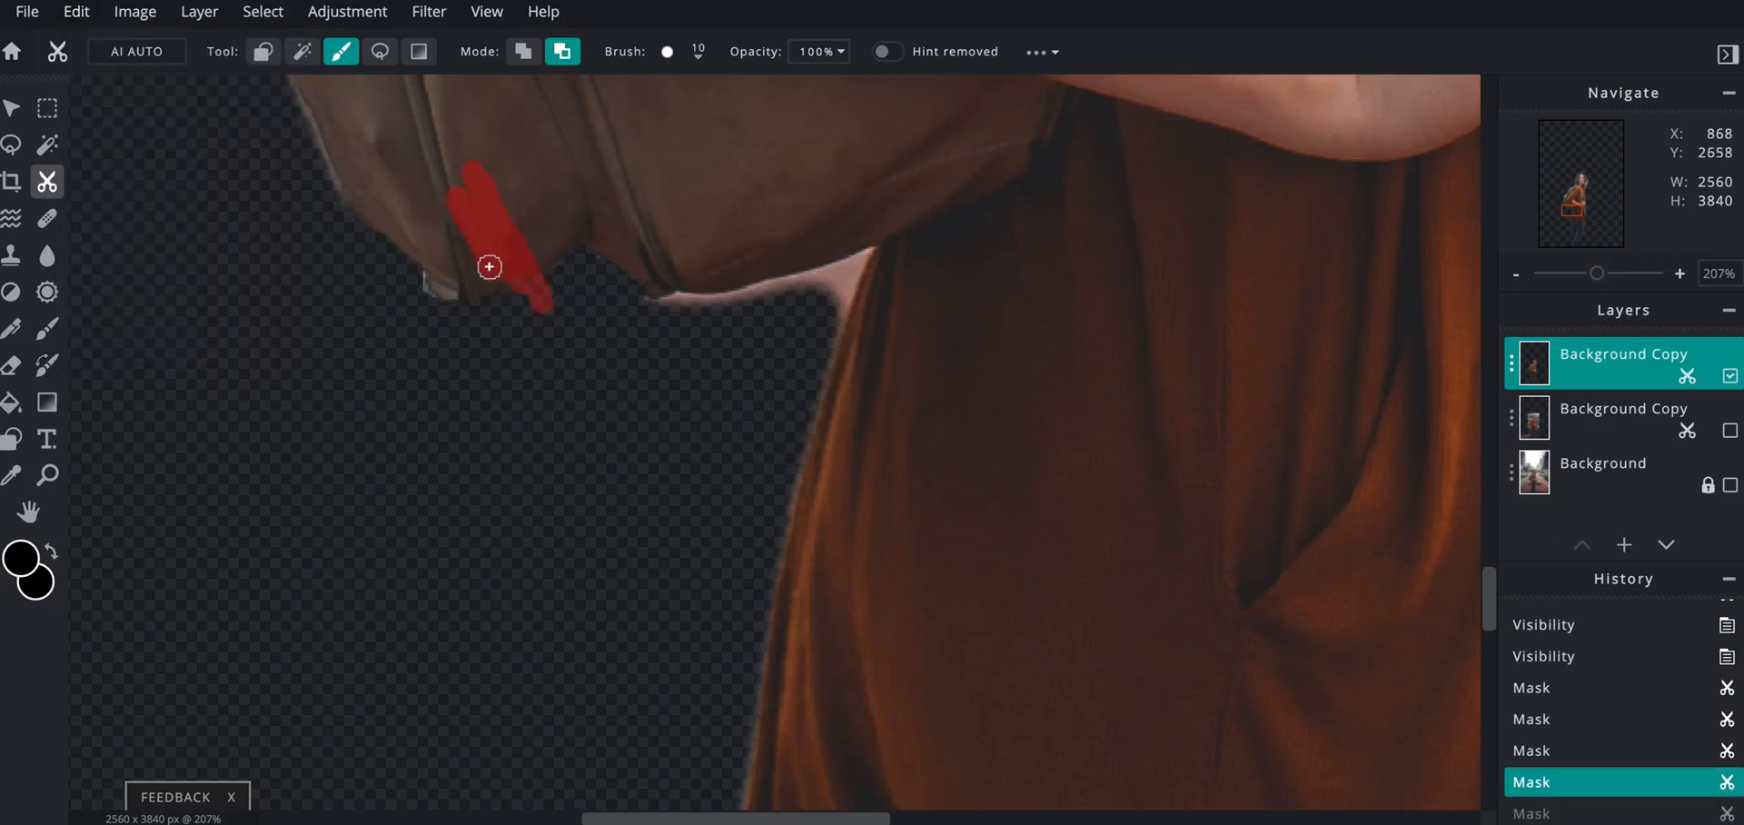
click(524, 53)
mouse_move(482, 162)
mouse_down()
mouse_move(472, 220)
mouse_move(442, 227)
mouse_move(494, 234)
mouse_move(486, 260)
mouse_move(534, 241)
mouse_move(483, 269)
mouse_move(537, 257)
mouse_move(491, 267)
mouse_move(537, 257)
mouse_move(494, 250)
mouse_up()
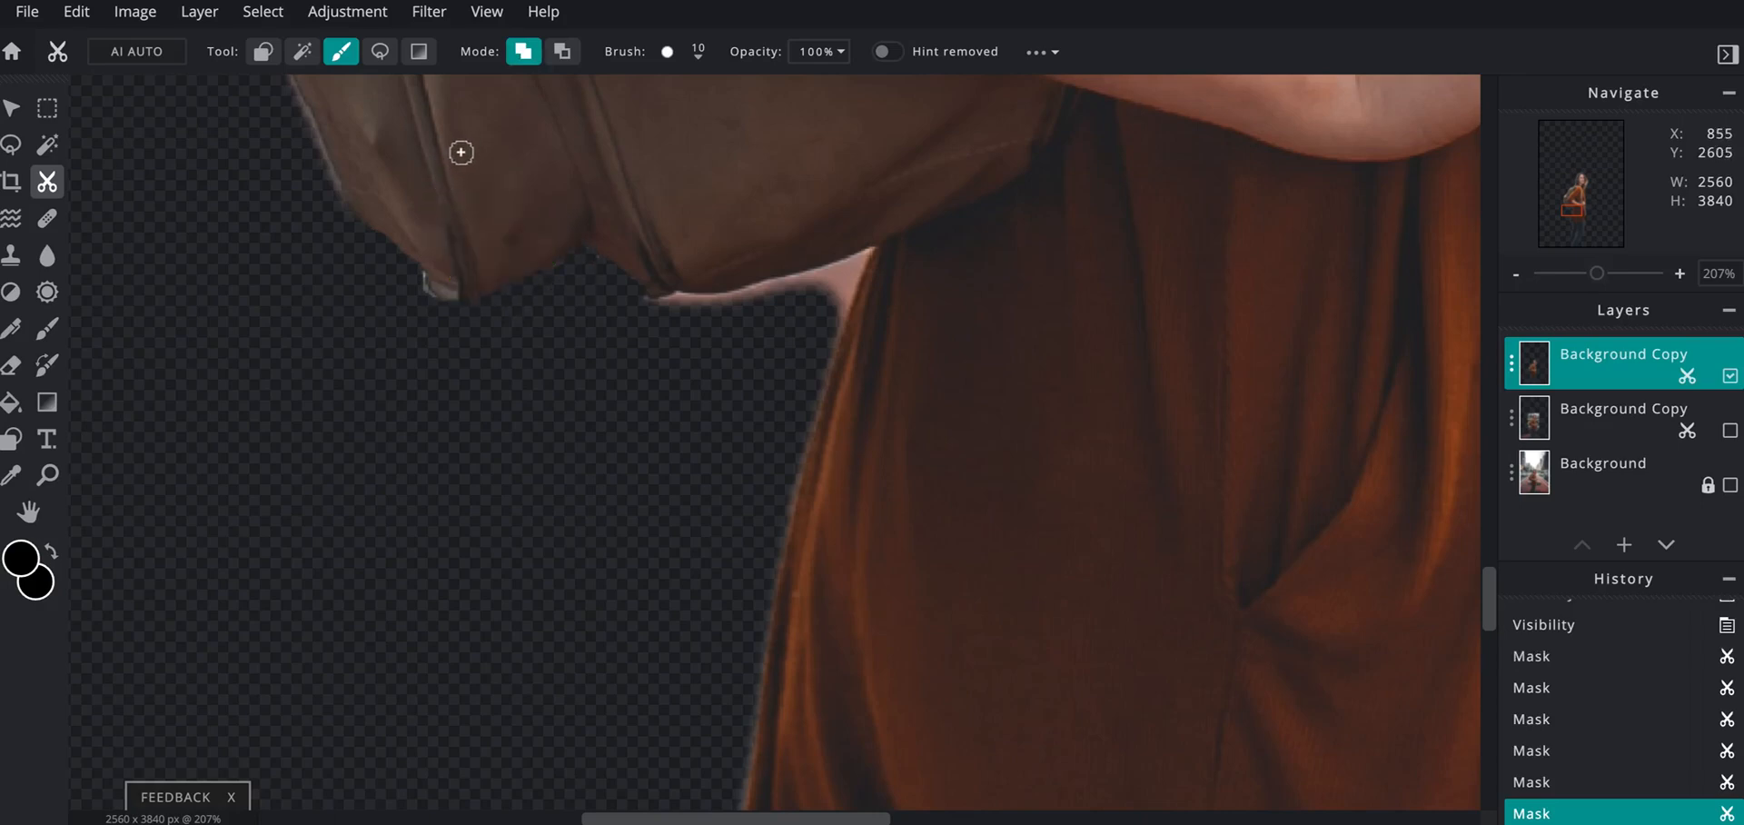
- Brush away the pink fringe under the right part of the backpack and restore the overcut backpack edge in add mode
click(565, 52)
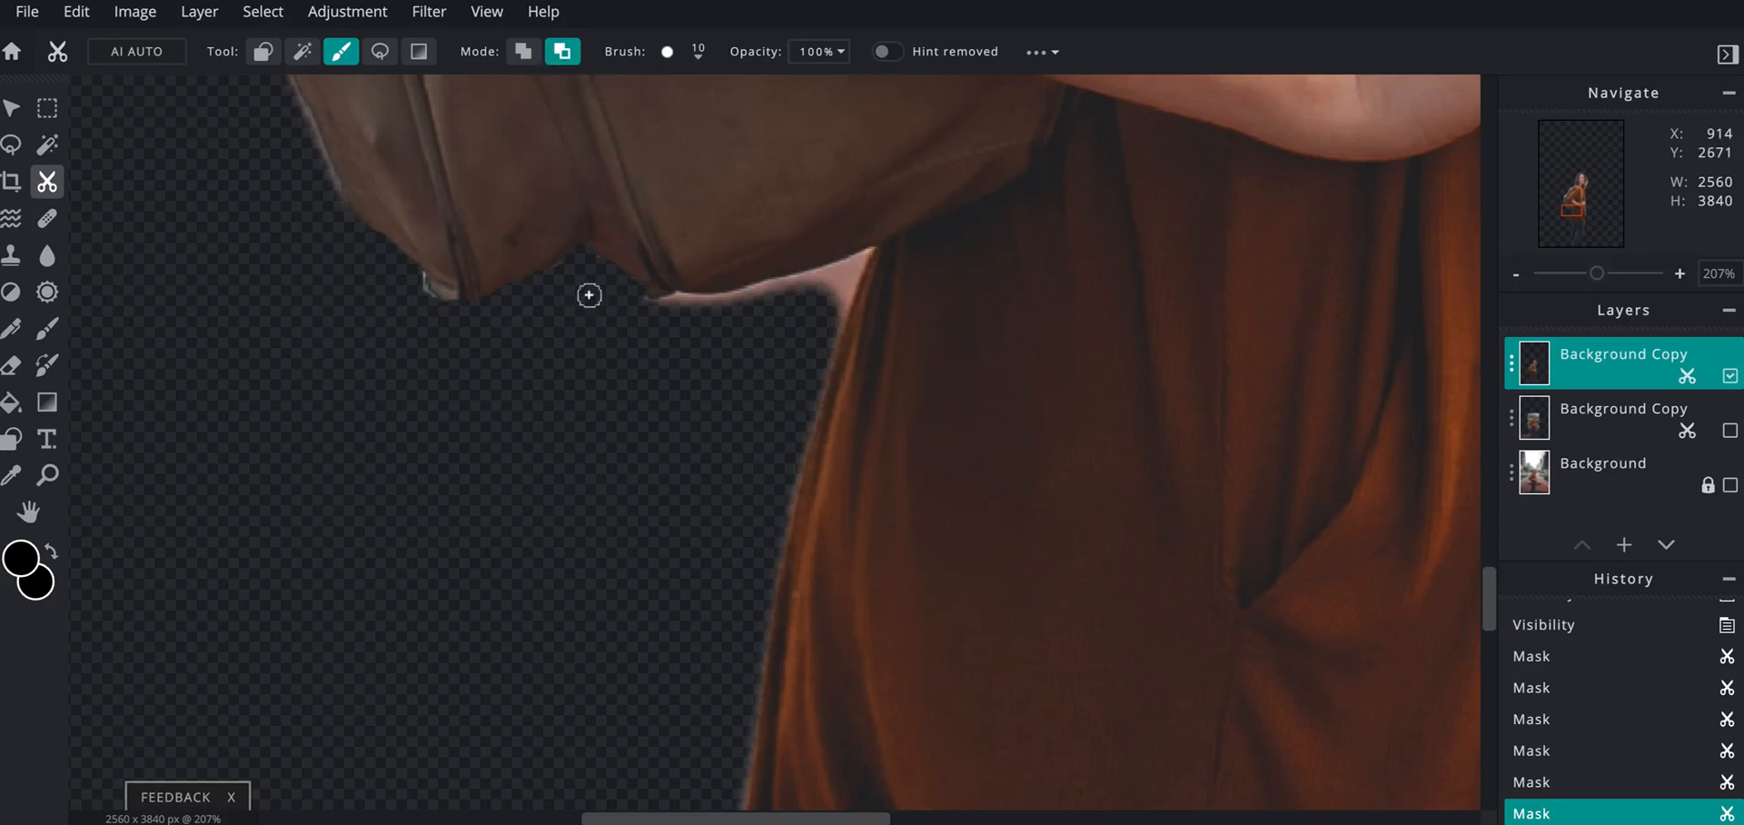
mouse_move(644, 306)
mouse_down()
mouse_move(838, 273)
mouse_move(831, 308)
mouse_up()
mouse_move(661, 323)
mouse_down()
mouse_move(693, 242)
mouse_move(758, 272)
mouse_up()
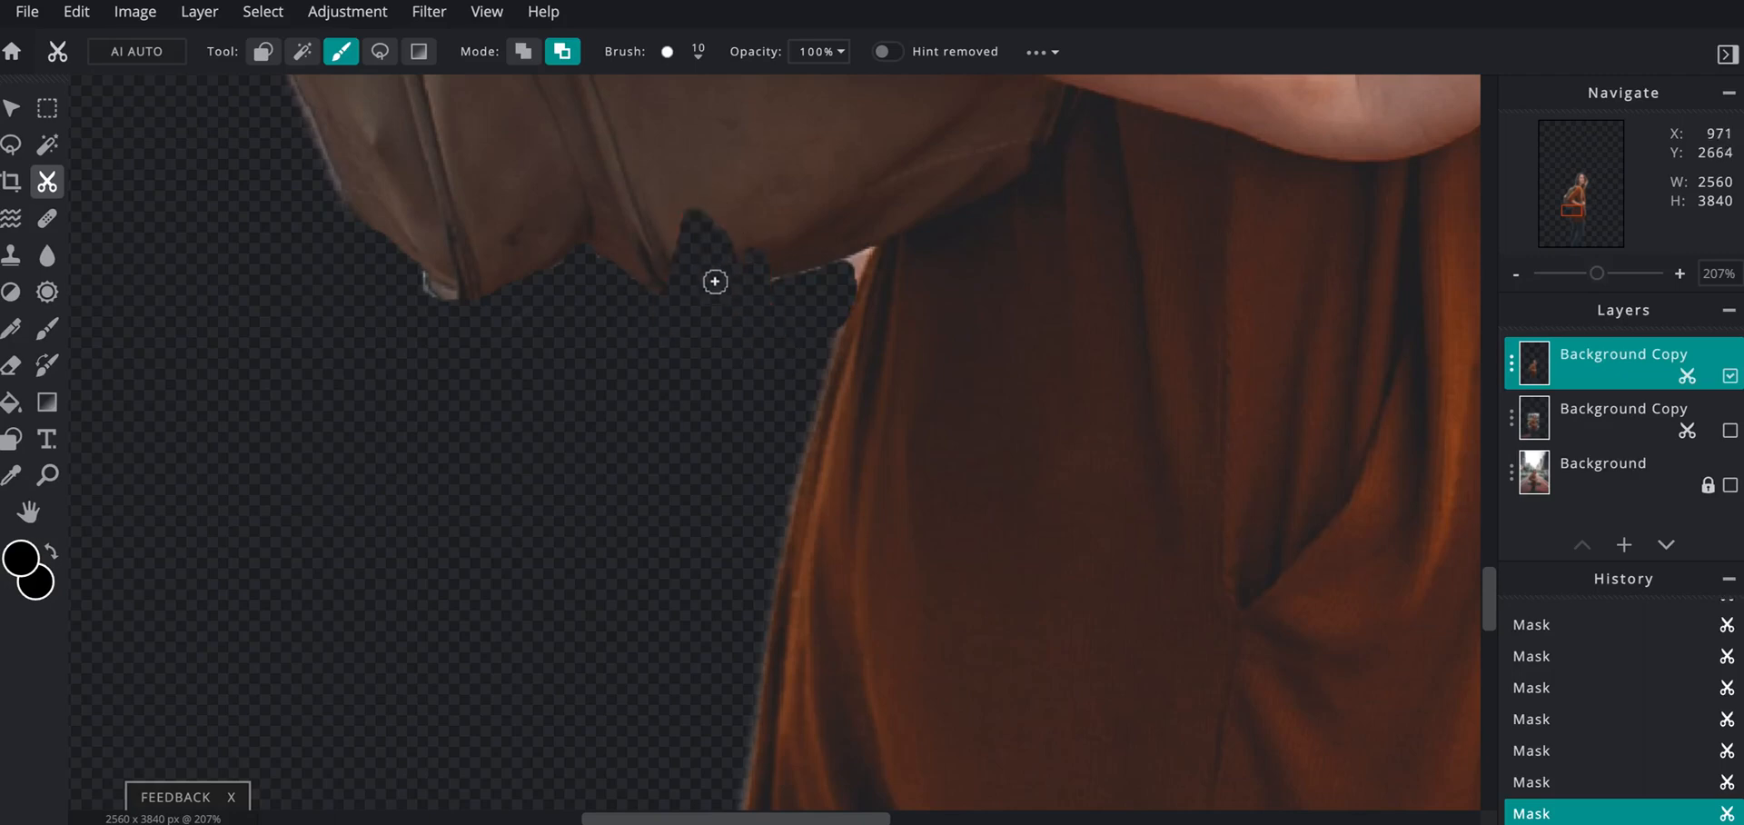
key(x)
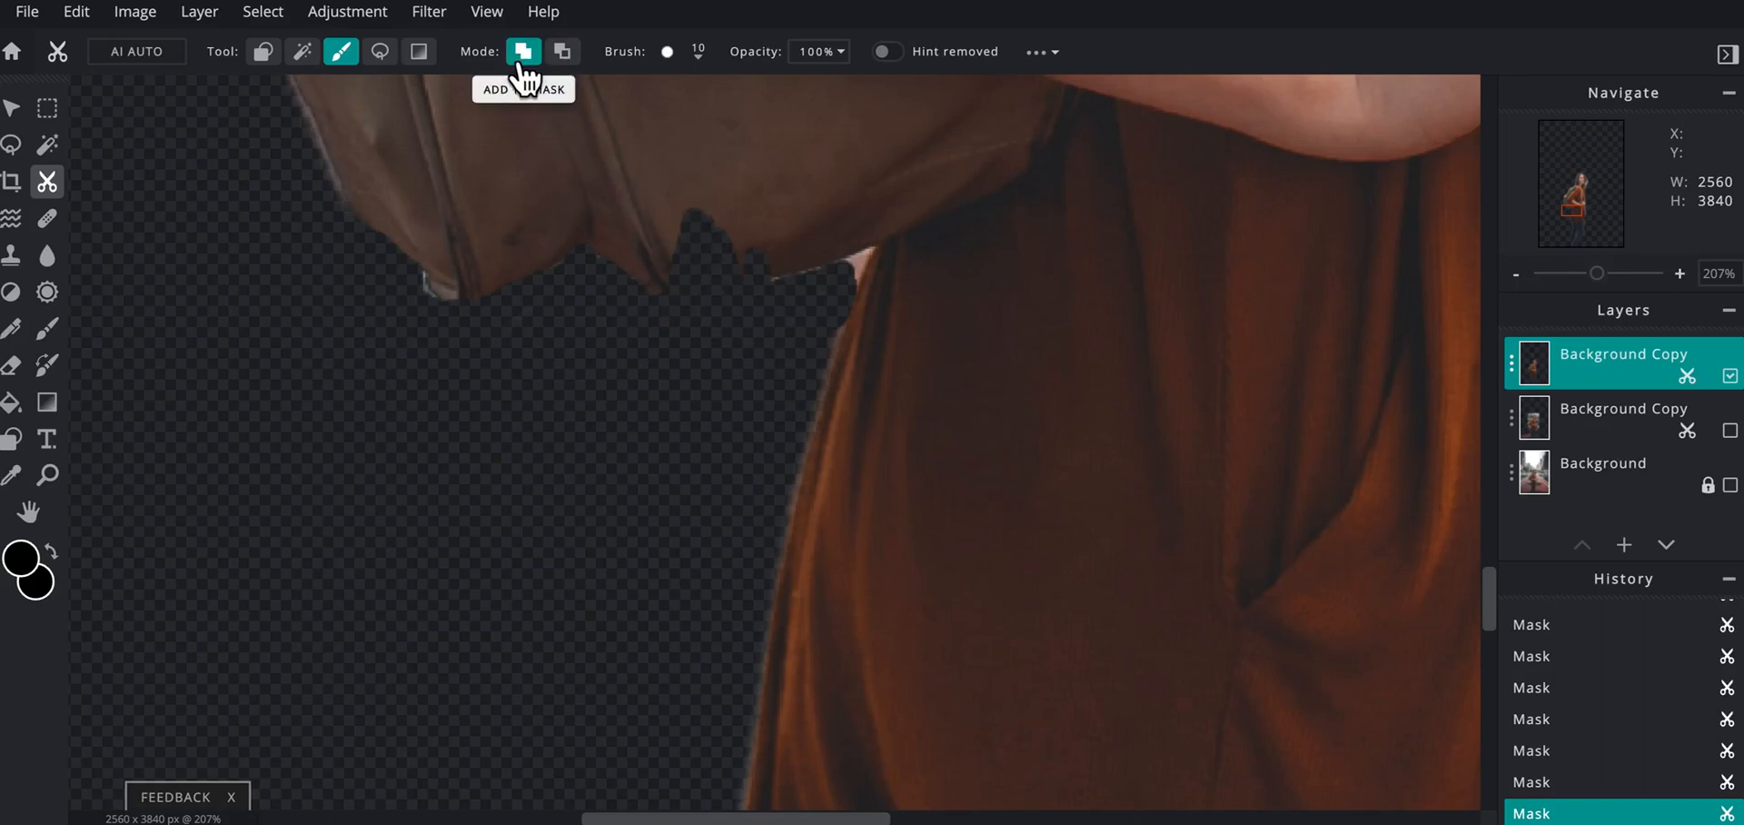
mouse_move(692, 214)
mouse_down()
mouse_move(716, 246)
mouse_move(651, 276)
mouse_move(785, 249)
mouse_move(712, 248)
mouse_move(771, 261)
mouse_move(689, 277)
mouse_up()
- Set the mask brush to 2 px and remove the leftover background in the corner between the backpack and the shirt
click(562, 51)
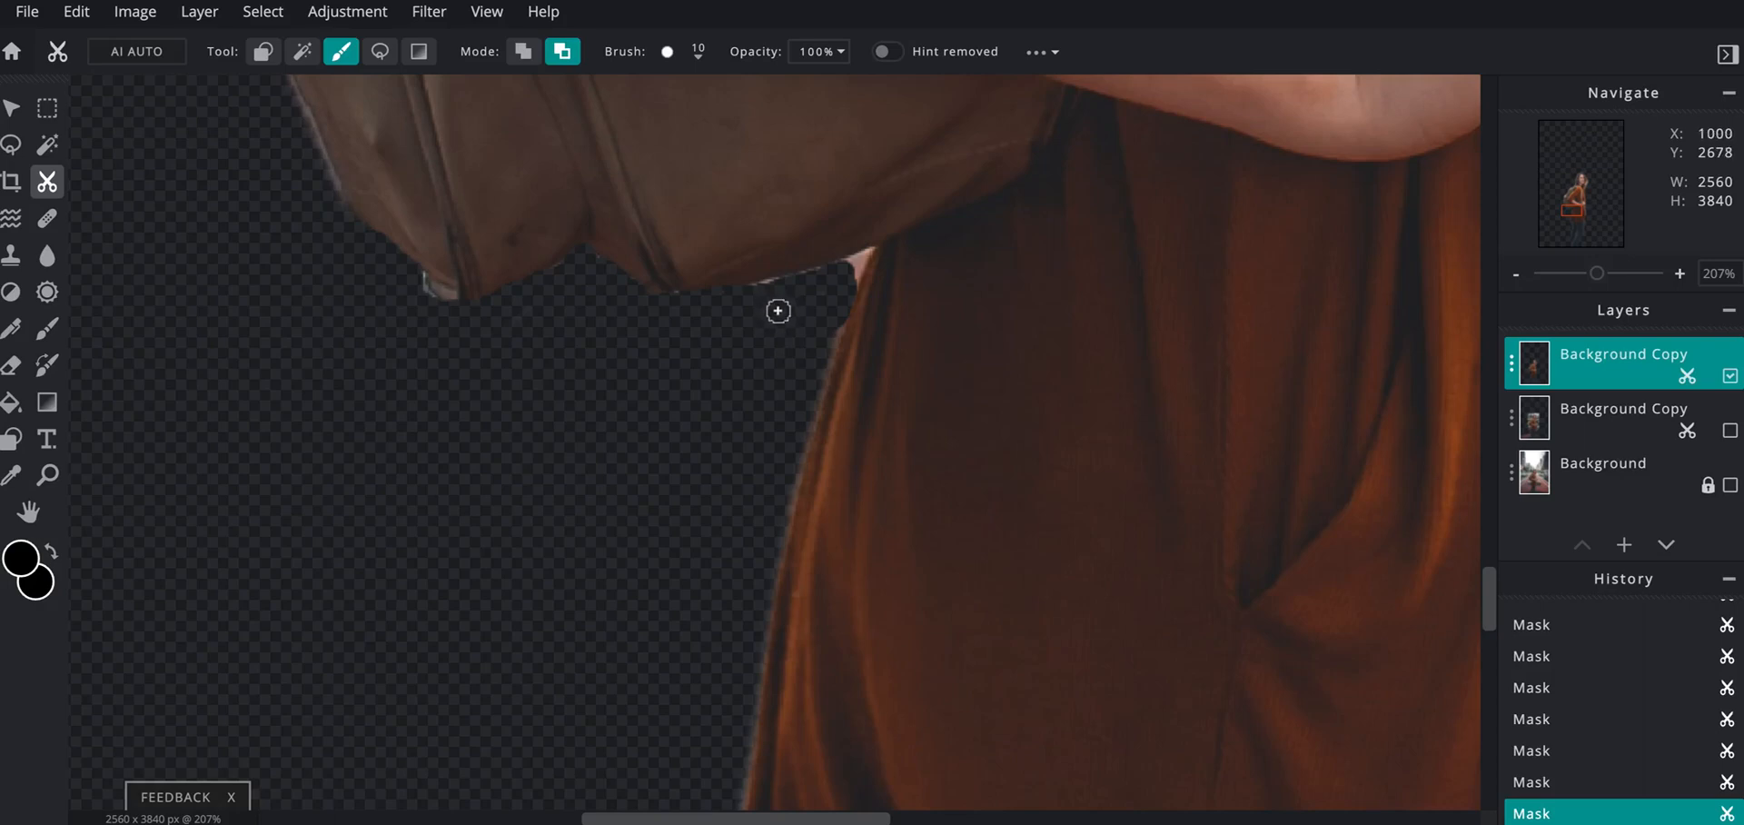
click(697, 52)
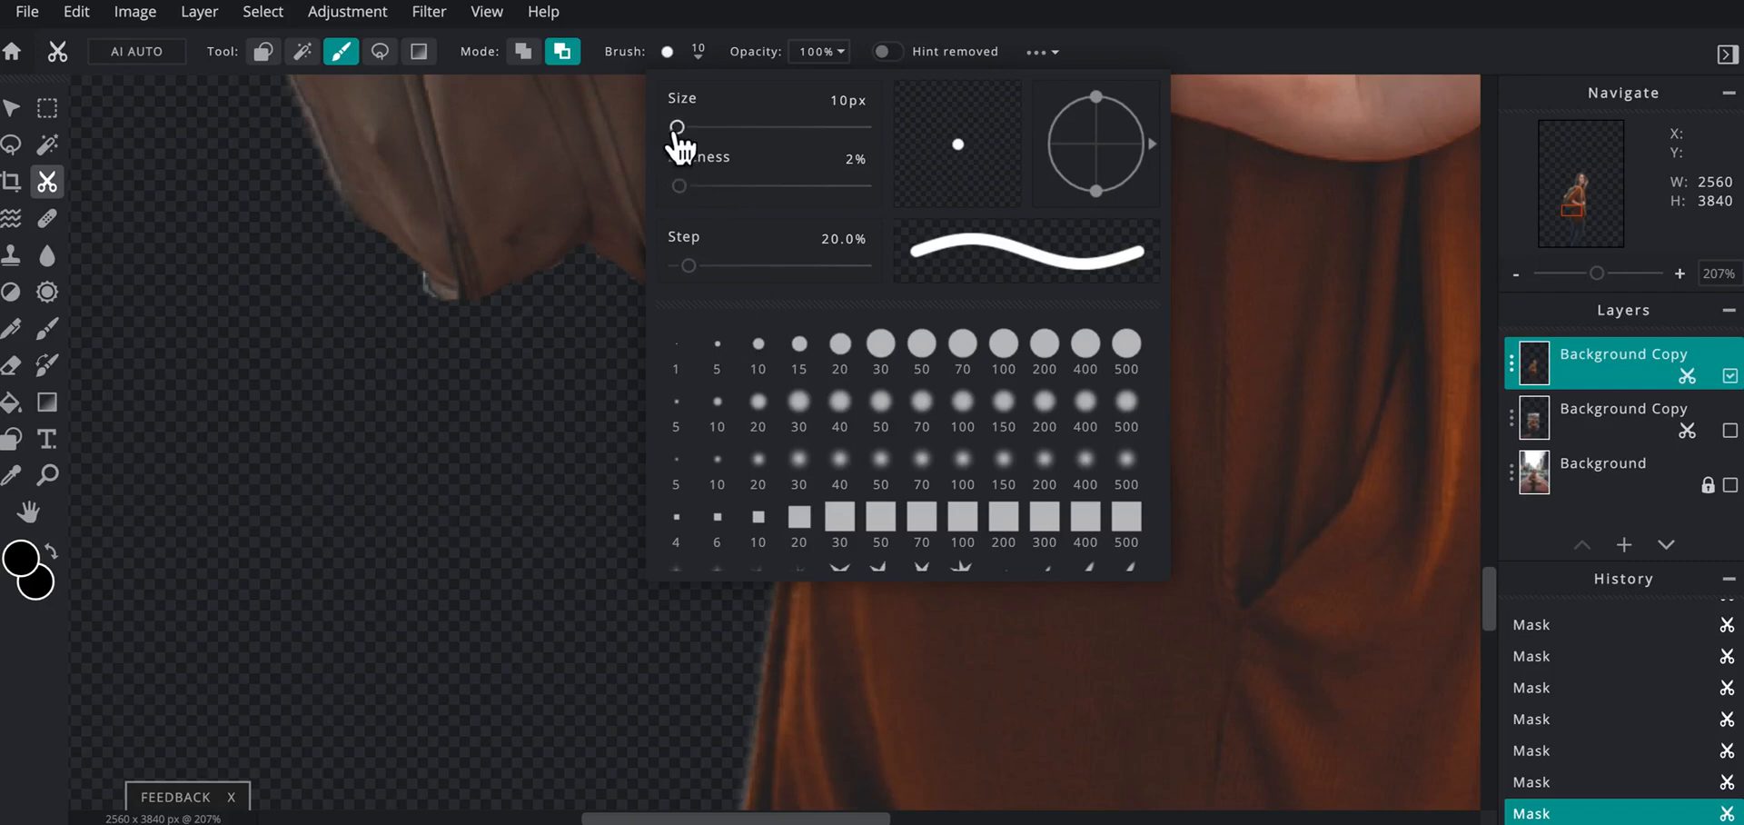
drag(676, 127, 677, 128)
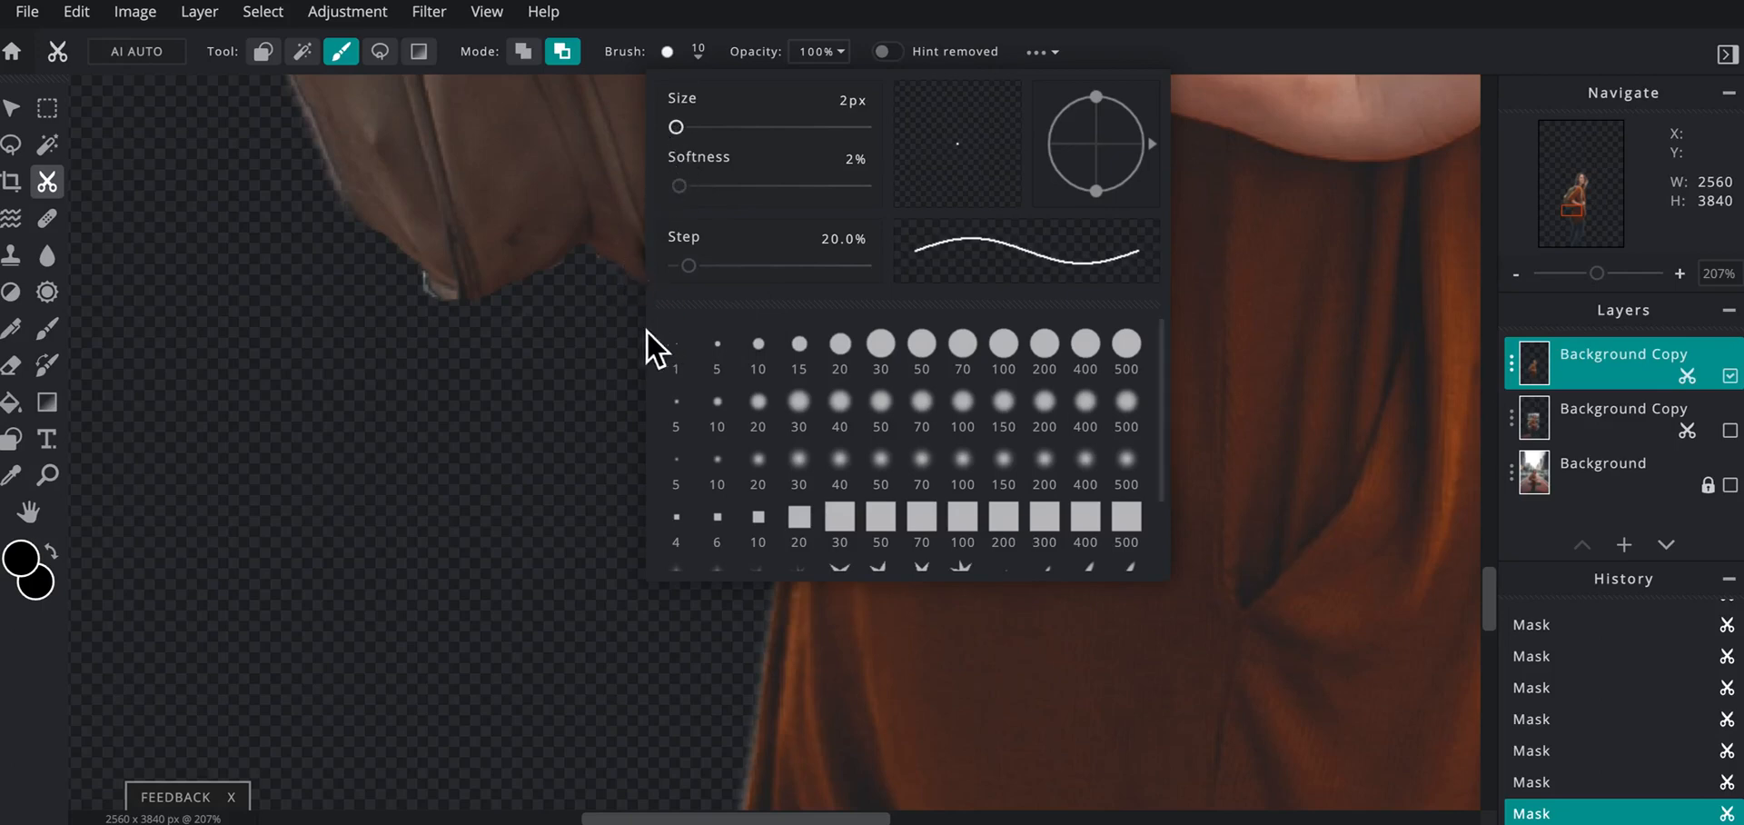
click(580, 432)
mouse_move(850, 272)
mouse_down()
mouse_move(848, 257)
mouse_move(864, 264)
mouse_move(848, 301)
mouse_move(763, 284)
mouse_move(866, 258)
mouse_move(836, 292)
mouse_up()
drag(688, 358, 703, 347)
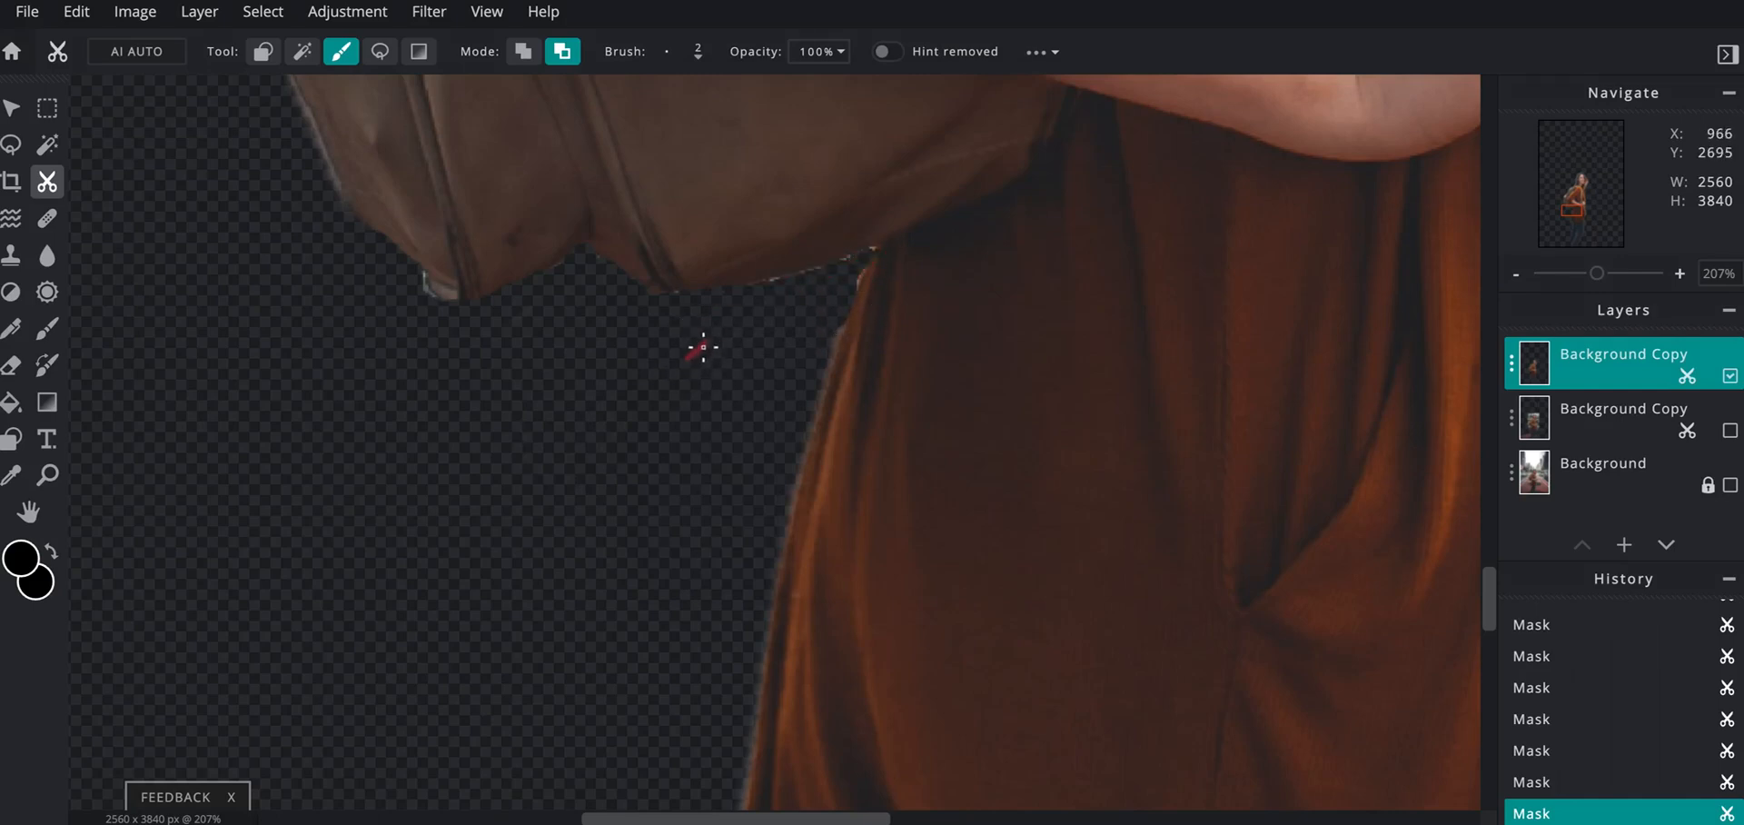
mouse_move(853, 303)
mouse_down()
mouse_move(872, 253)
mouse_move(824, 271)
mouse_move(866, 252)
mouse_move(819, 284)
mouse_up()
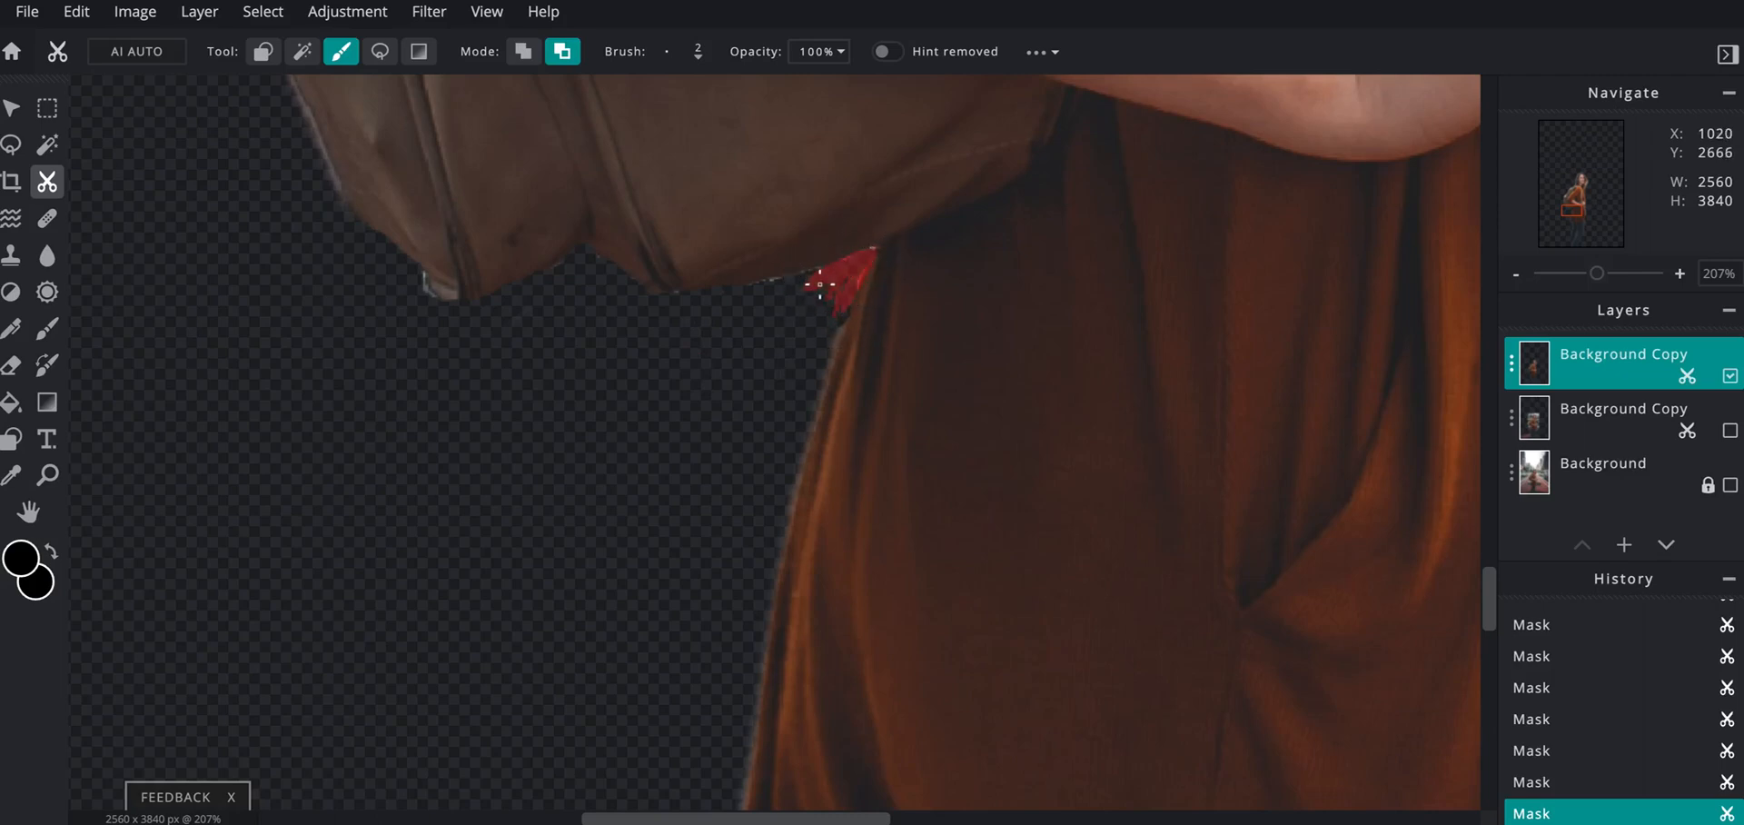
- Set the mask brush to 19 px and remove the grey remnant beside the shirt's lower-left edge
click(697, 55)
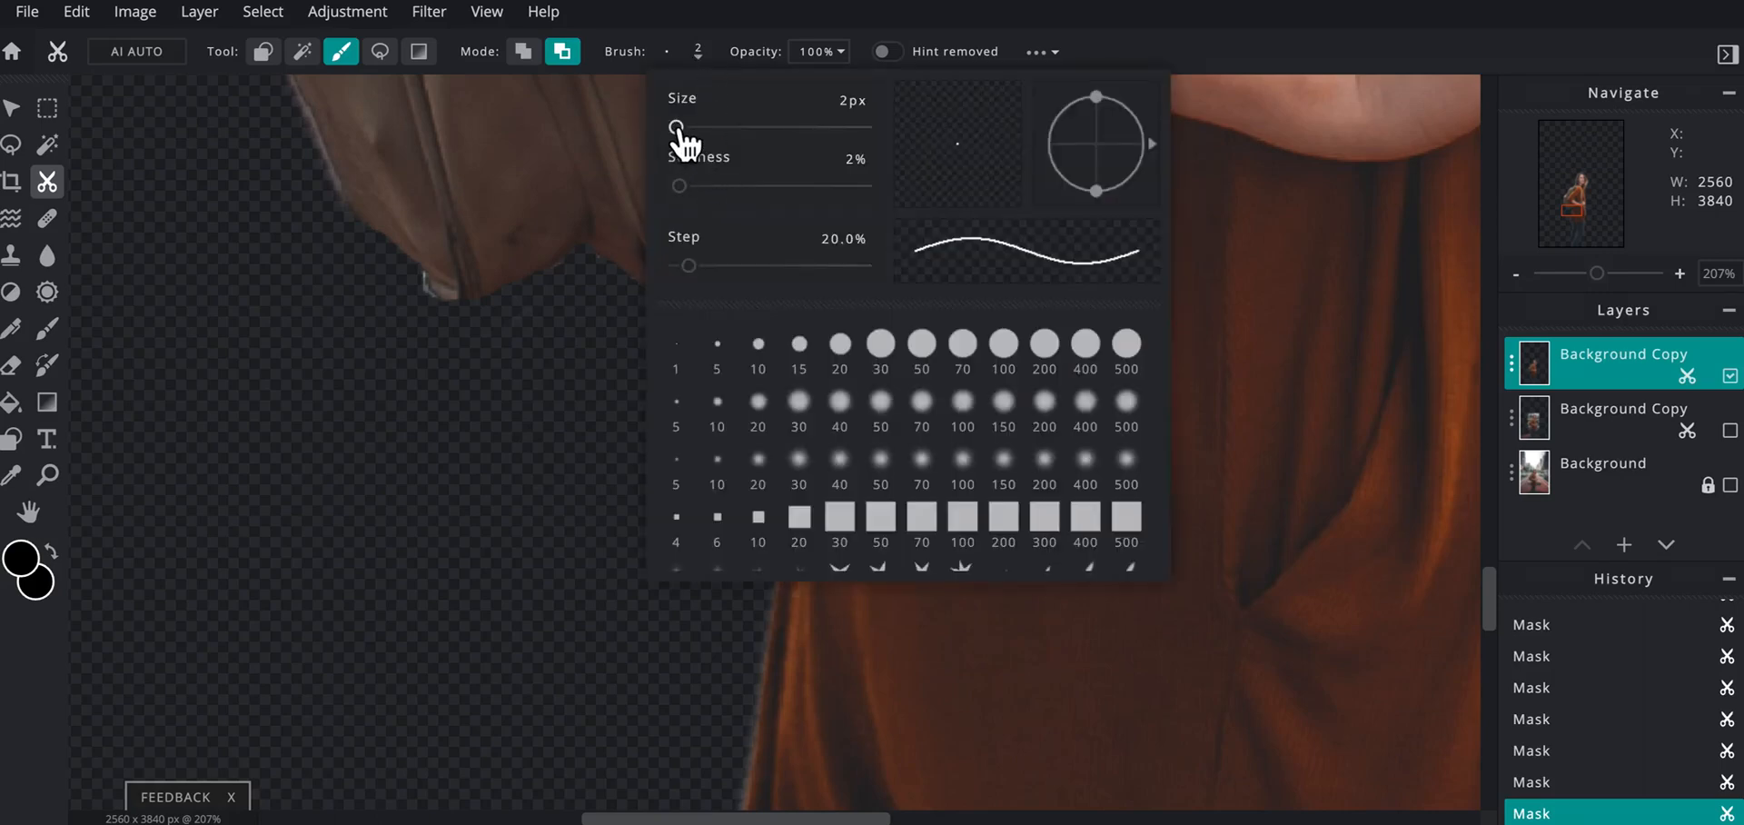
drag(677, 127, 681, 127)
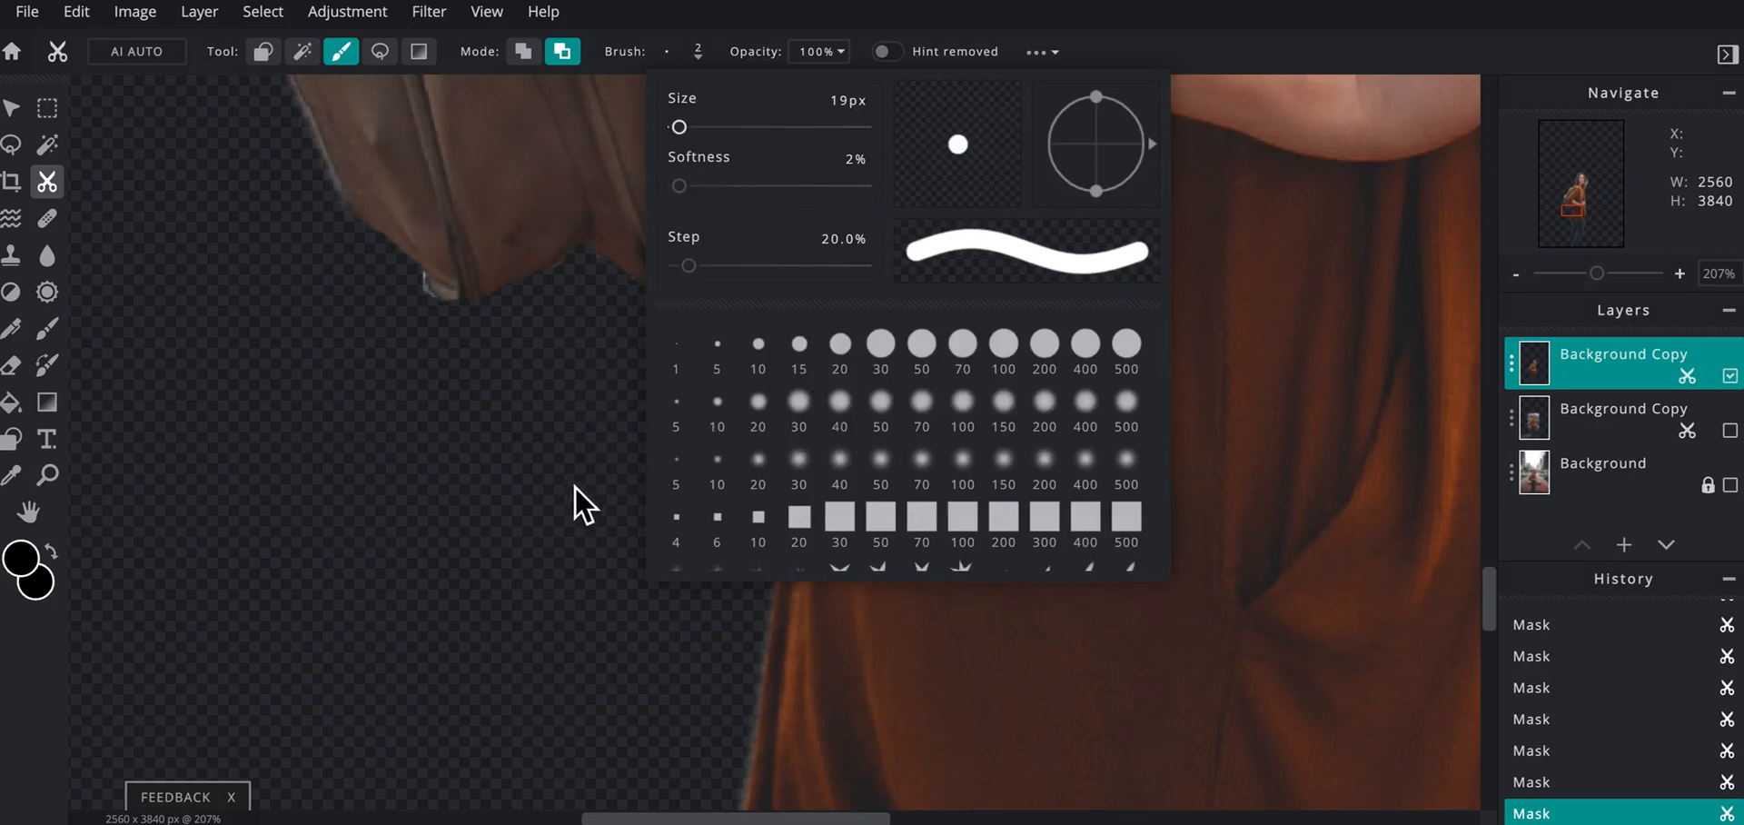
key(space)
drag(716, 576, 713, 291)
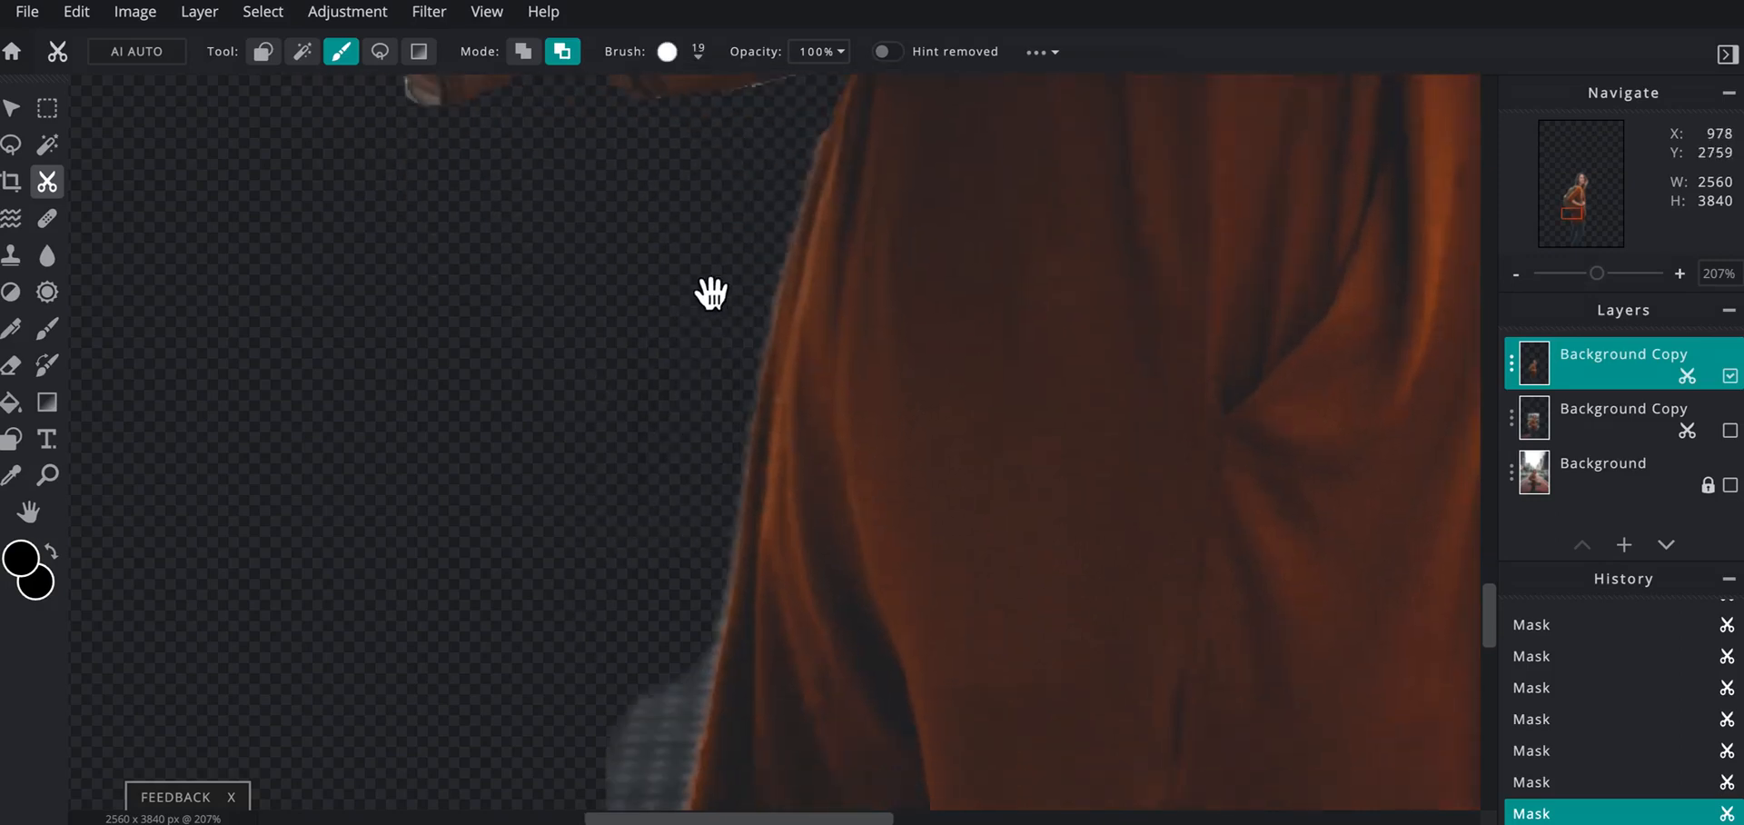
drag(639, 526, 642, 241)
mouse_move(707, 293)
mouse_down()
mouse_move(644, 650)
mouse_move(644, 334)
mouse_move(671, 309)
mouse_move(663, 381)
mouse_up()
mouse_move(648, 599)
mouse_down()
mouse_move(729, 634)
mouse_move(830, 629)
mouse_move(817, 722)
mouse_move(805, 678)
mouse_move(682, 653)
mouse_move(820, 660)
mouse_move(805, 707)
mouse_up()
- Cut out the reddish background patch between the woman's knees with the lasso mask
scroll(806, 706, down, 6)
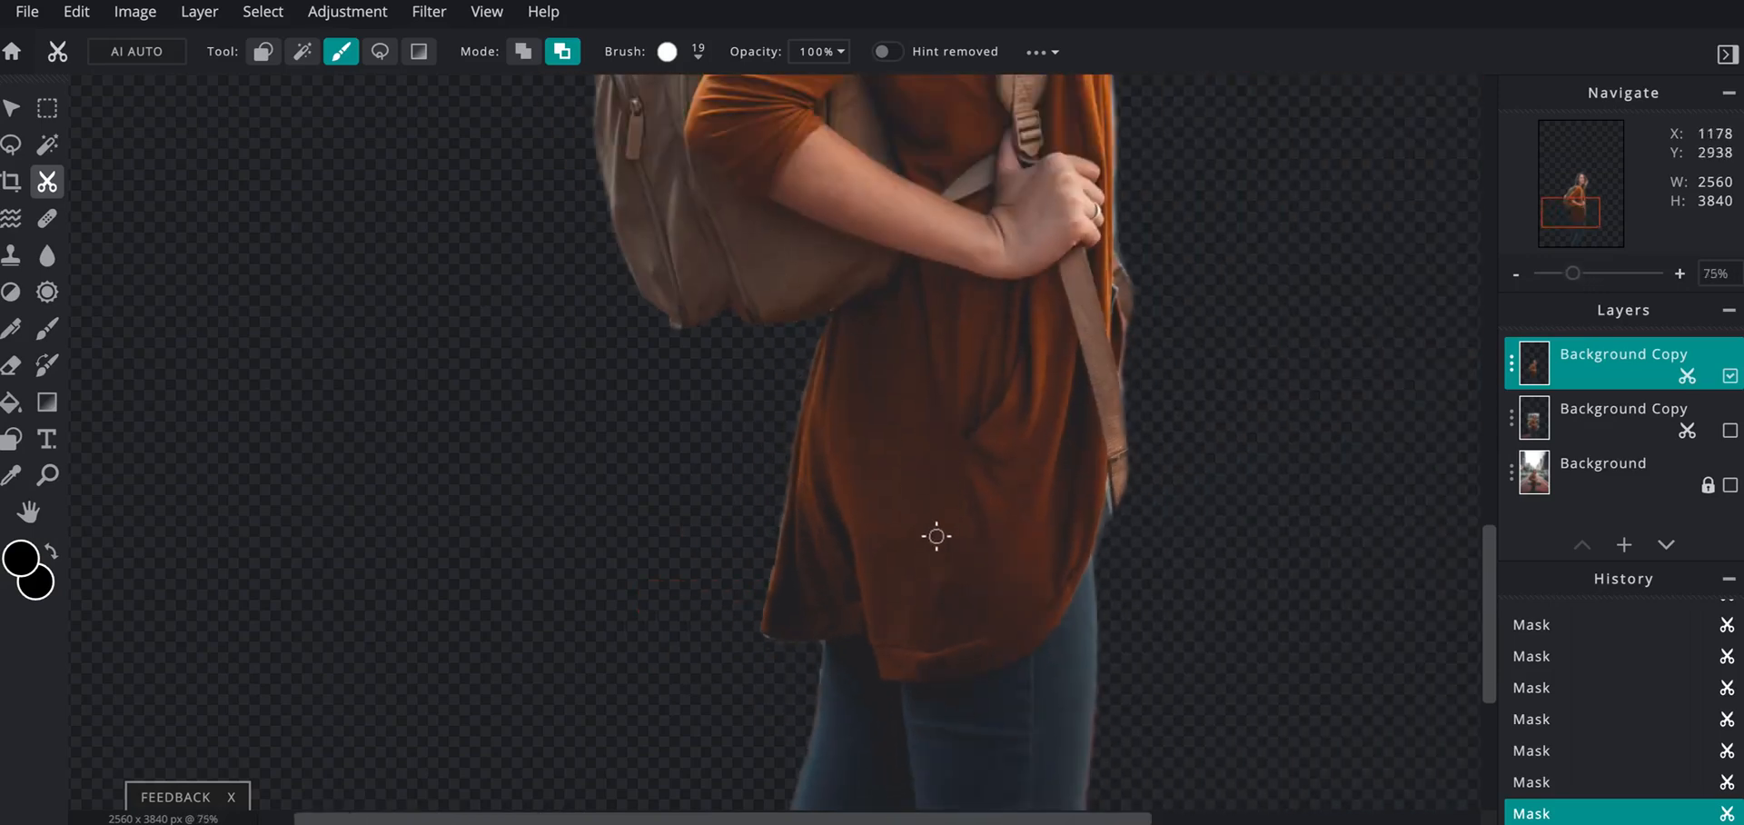
drag(892, 634, 856, 330)
drag(868, 527, 842, 322)
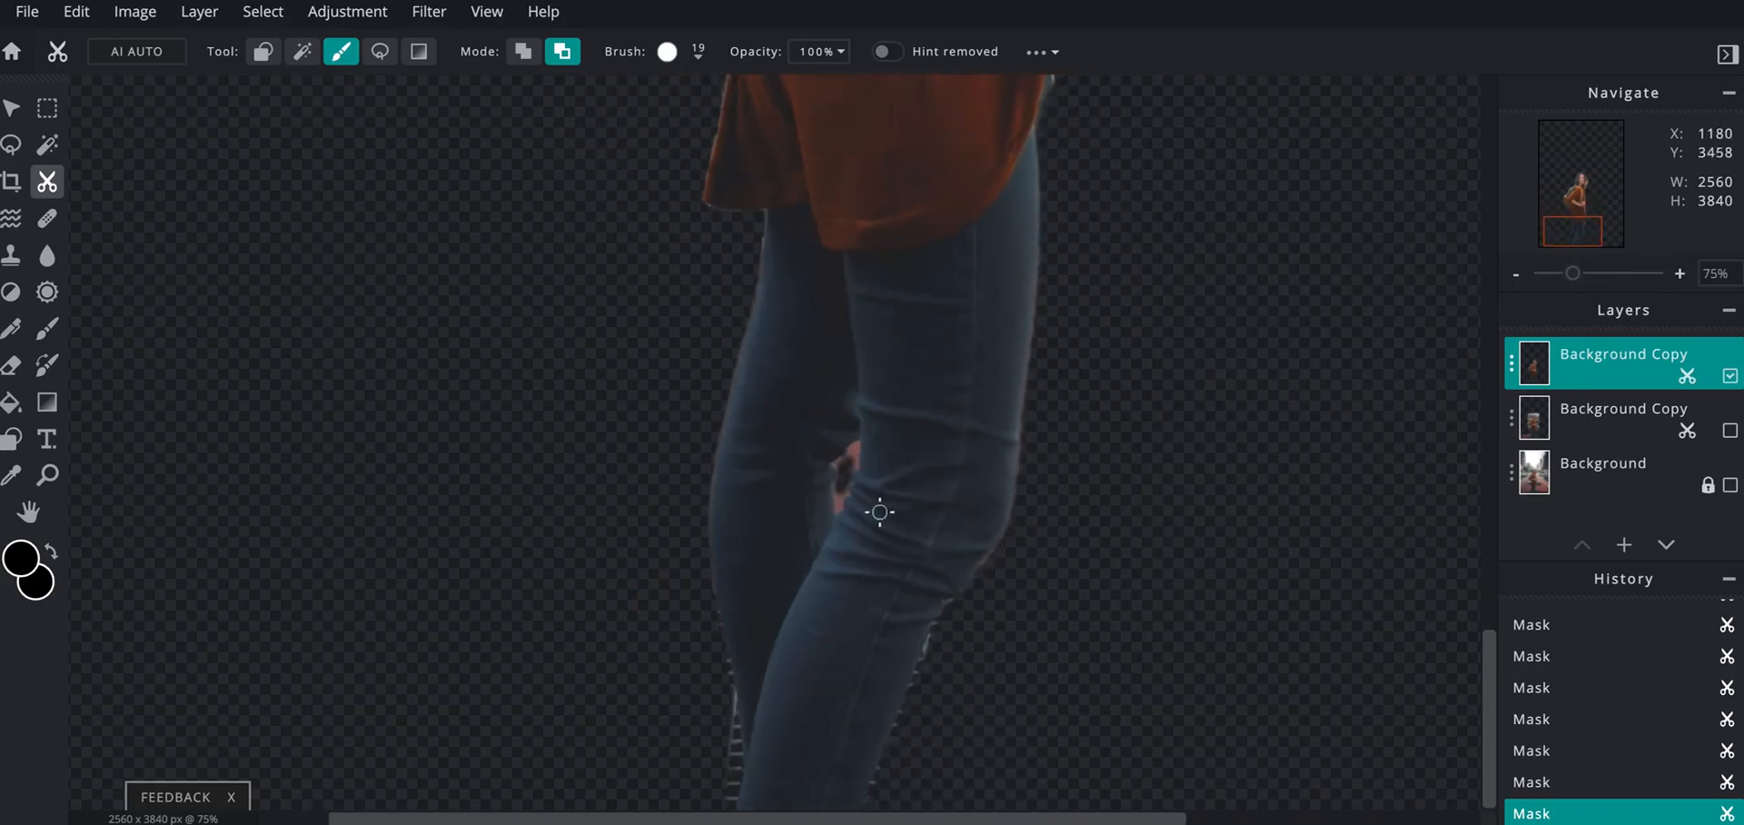
scroll(879, 512, up, 5)
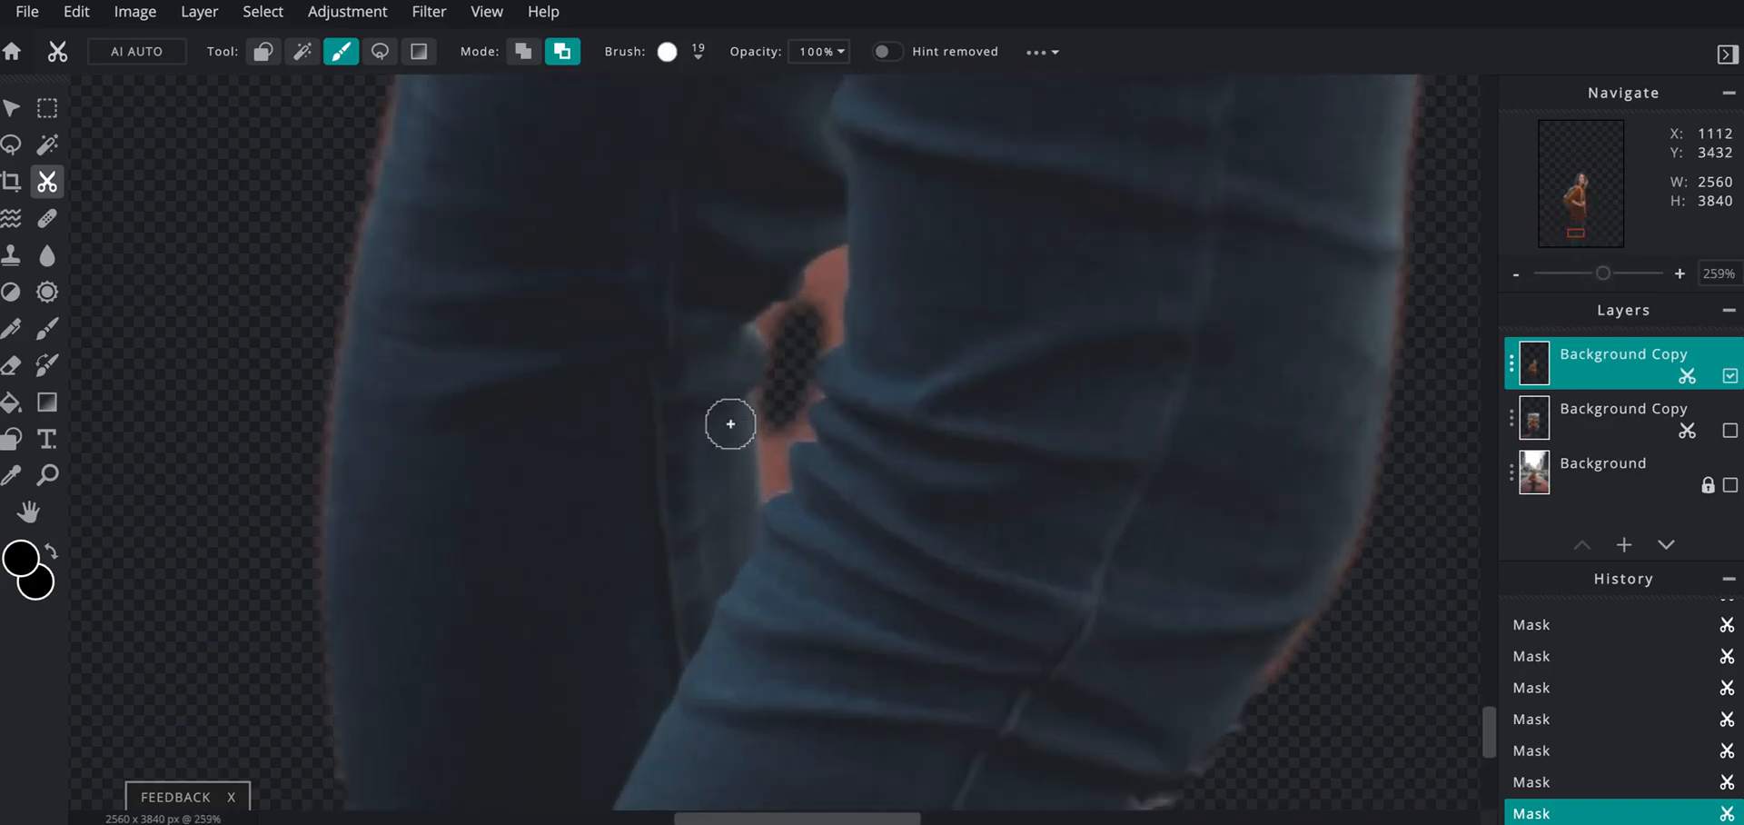
click(379, 52)
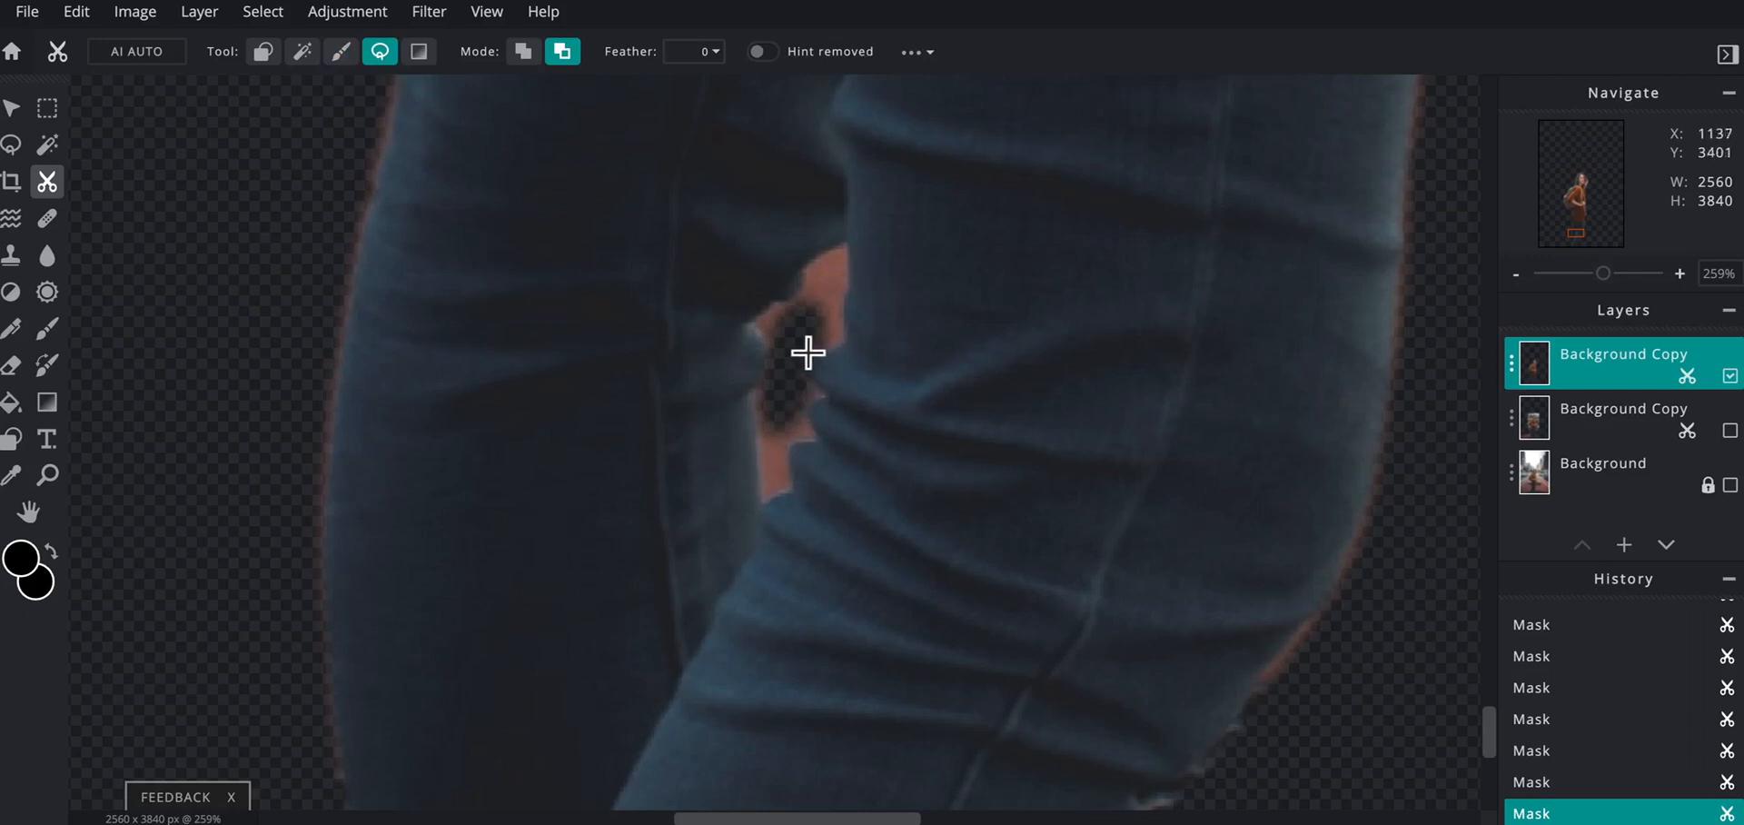
mouse_move(778, 330)
mouse_down()
mouse_move(821, 281)
mouse_move(861, 271)
mouse_move(852, 348)
mouse_move(823, 383)
mouse_move(828, 446)
mouse_move(783, 513)
mouse_move(764, 409)
mouse_move(786, 328)
mouse_move(787, 413)
mouse_up()
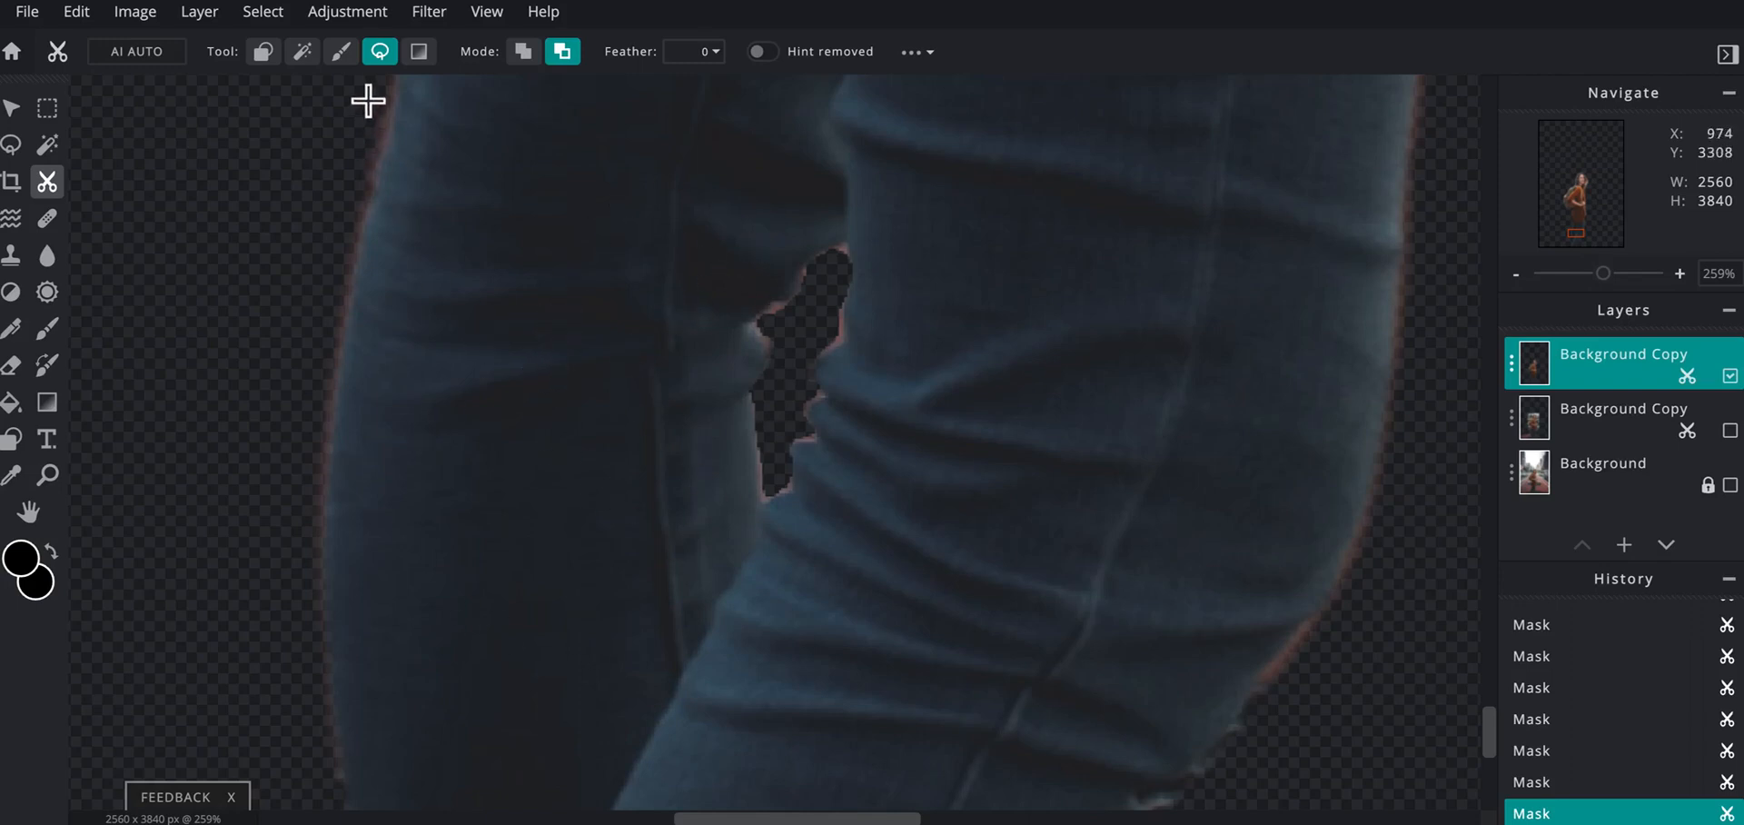
- Try a linear gradient mask on the cutout woman and undo it
click(341, 53)
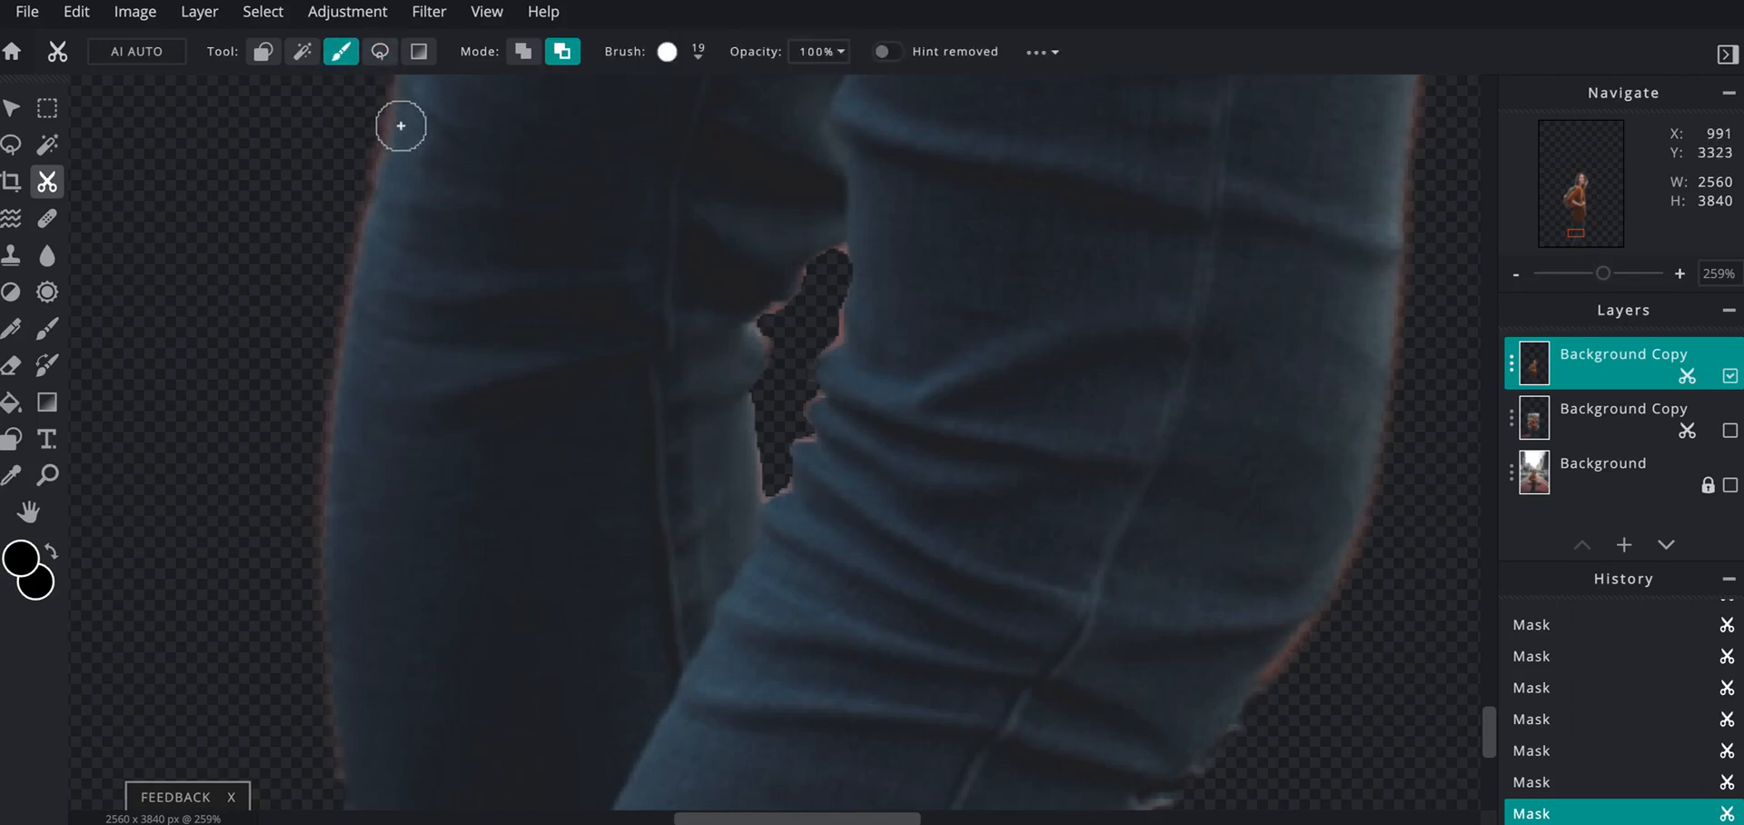
click(381, 57)
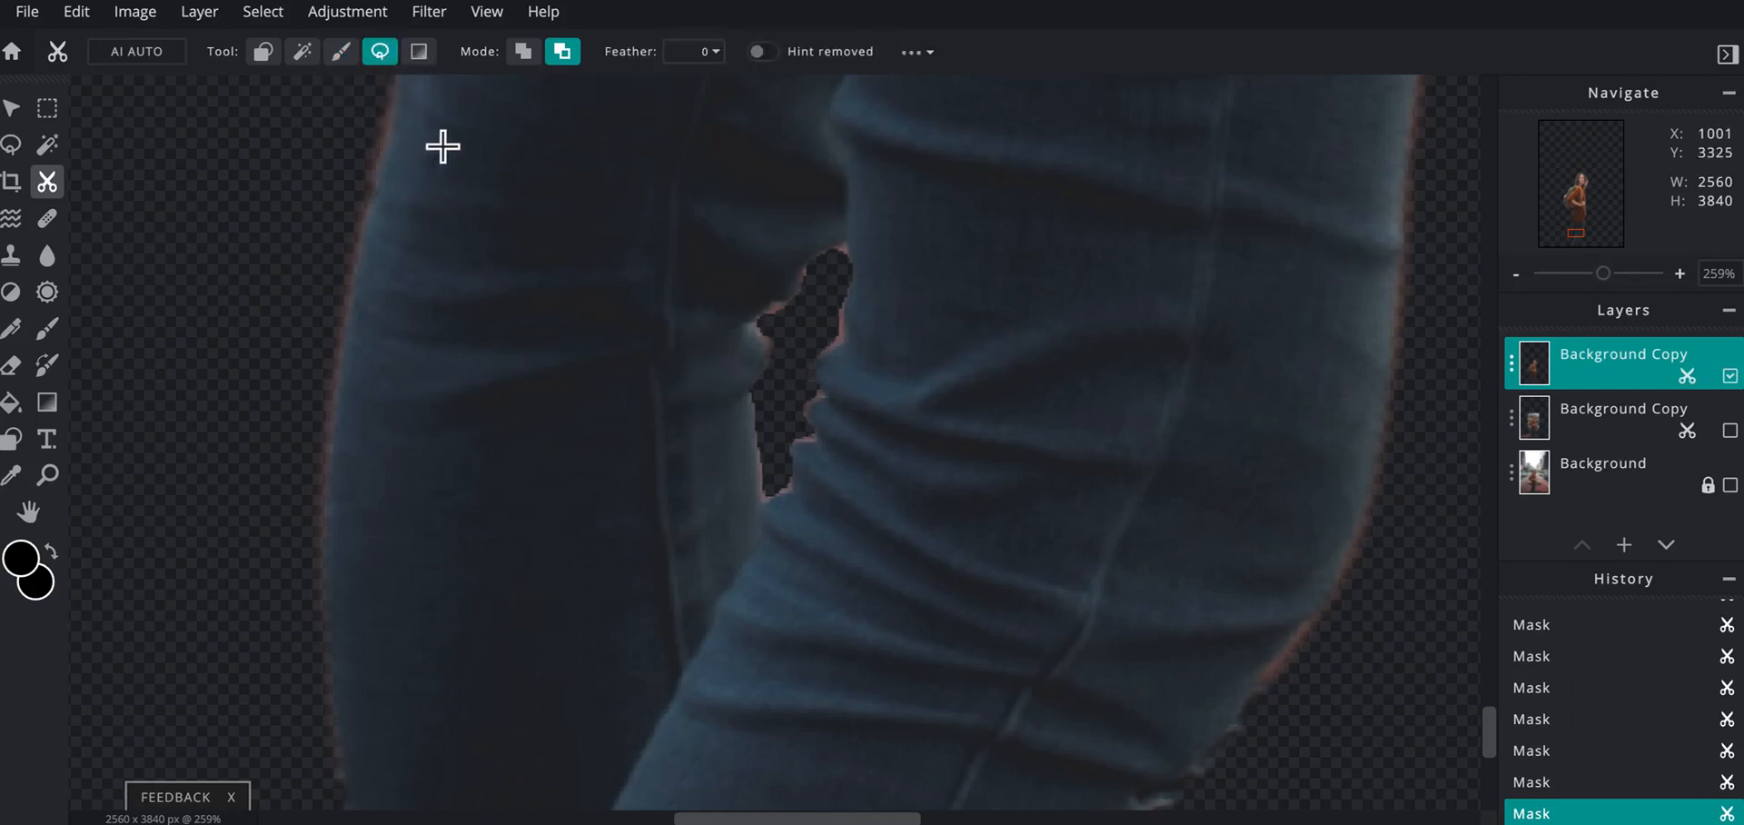
click(420, 55)
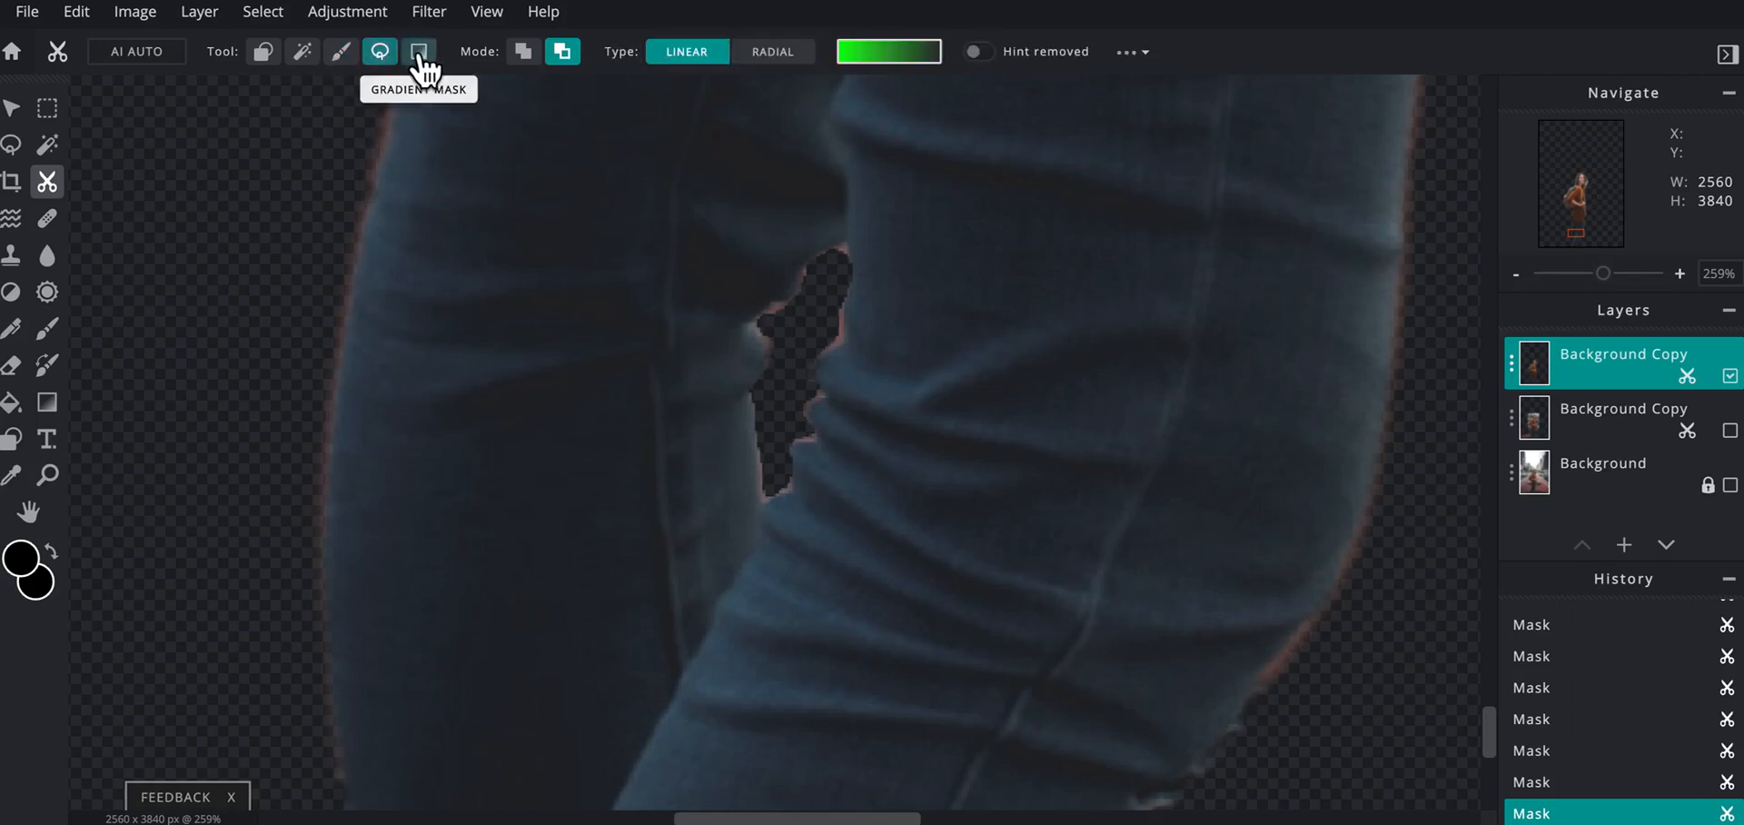
scroll(690, 409, down, 6)
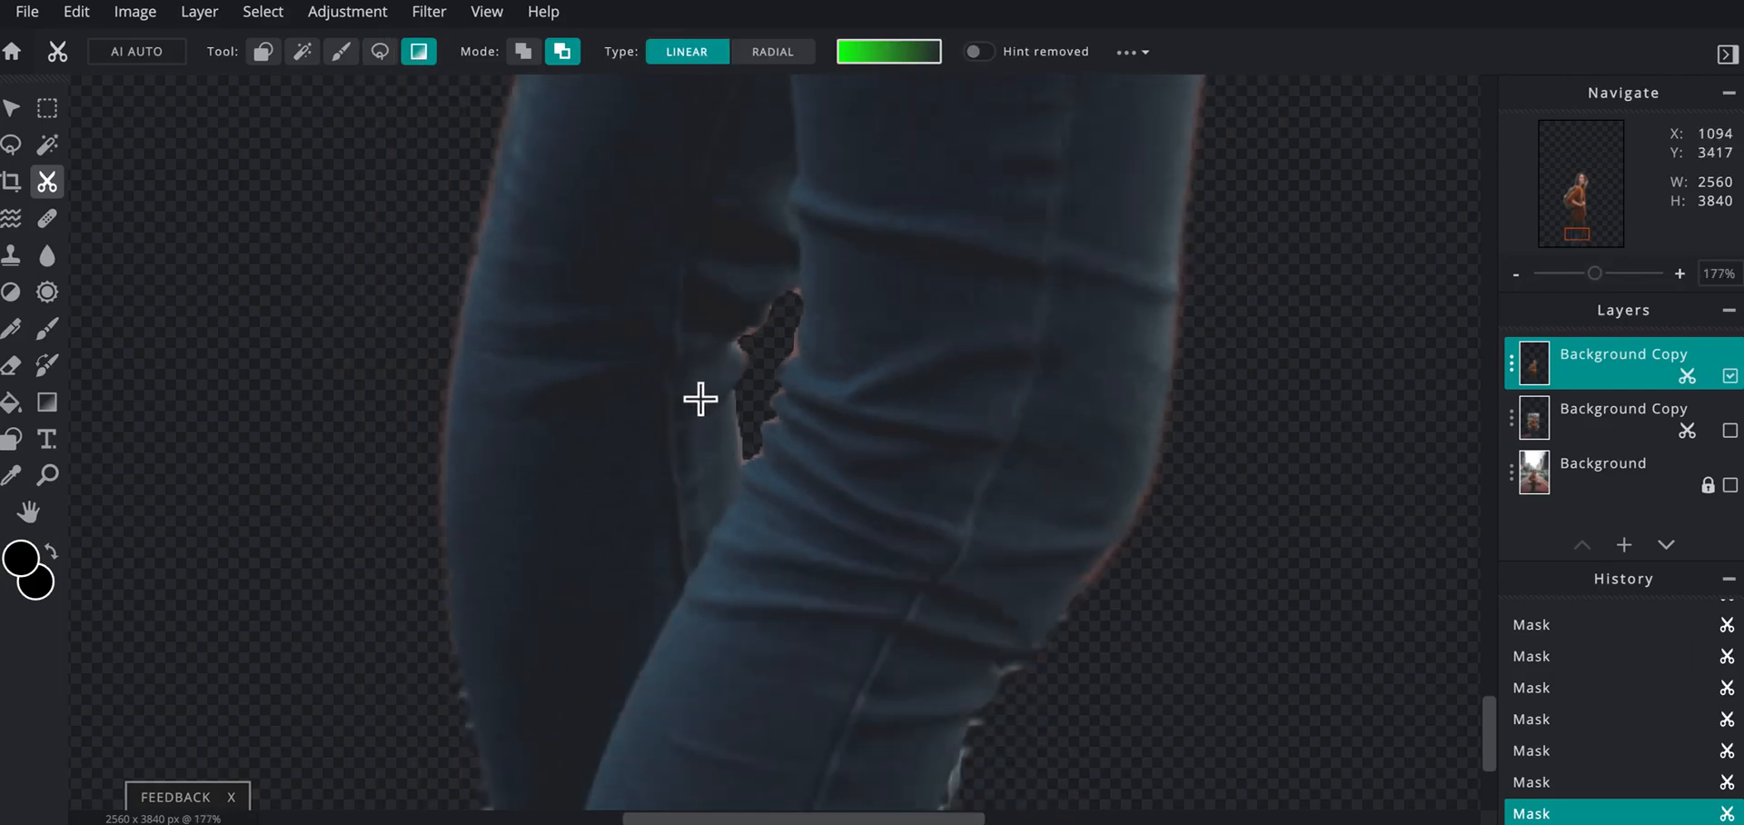
scroll(687, 419, down, 1)
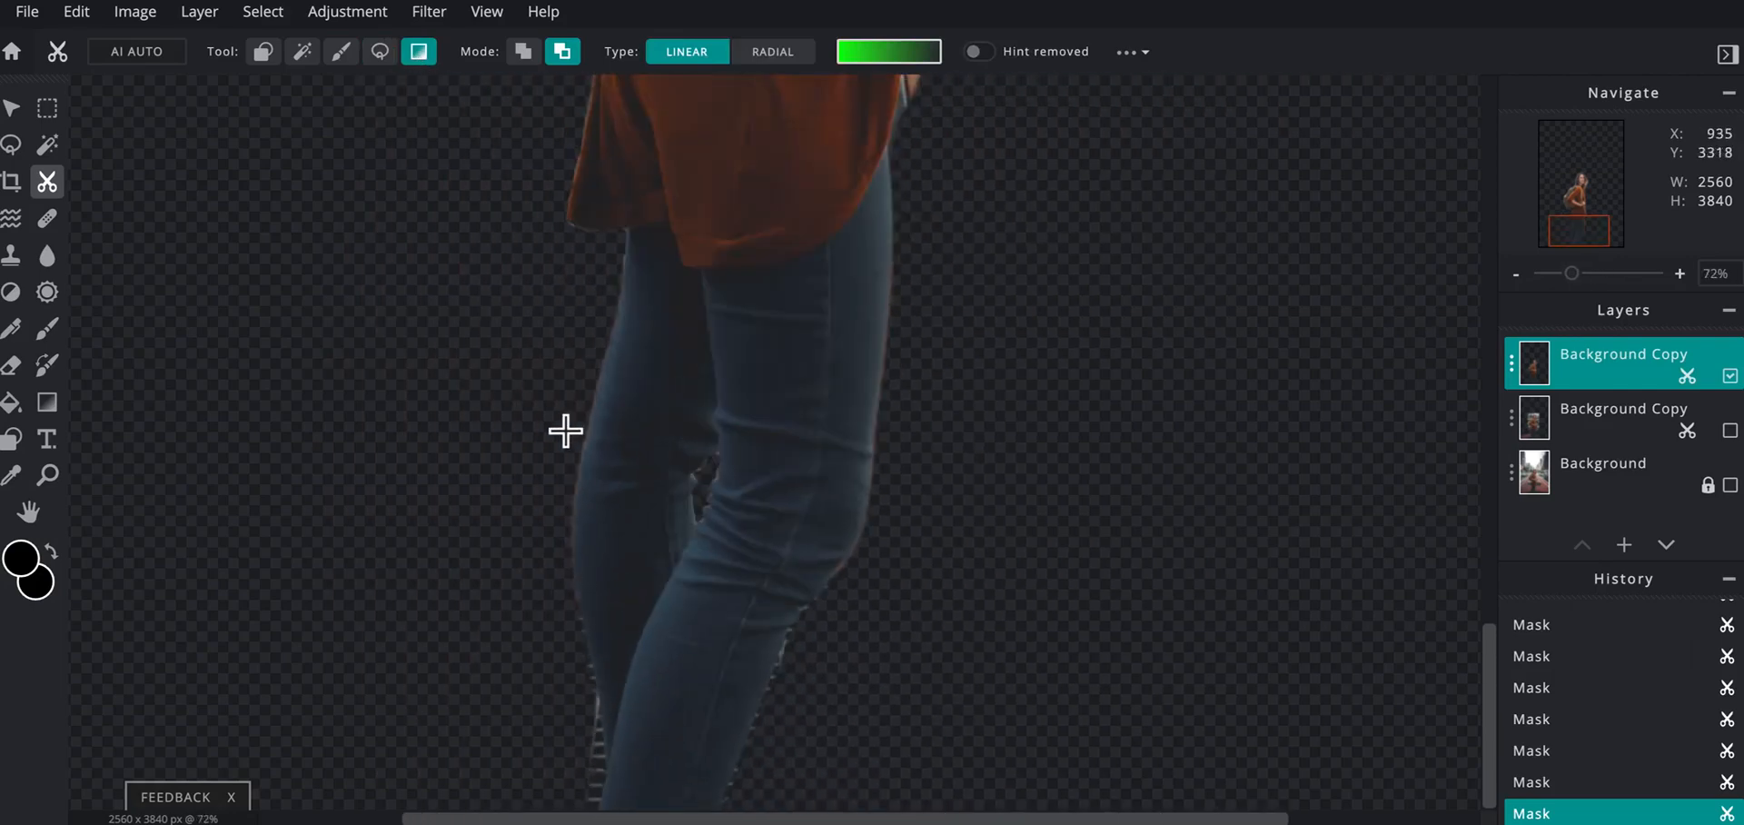
key(x)
scroll(565, 431, down, 4)
key(ctrl+z)
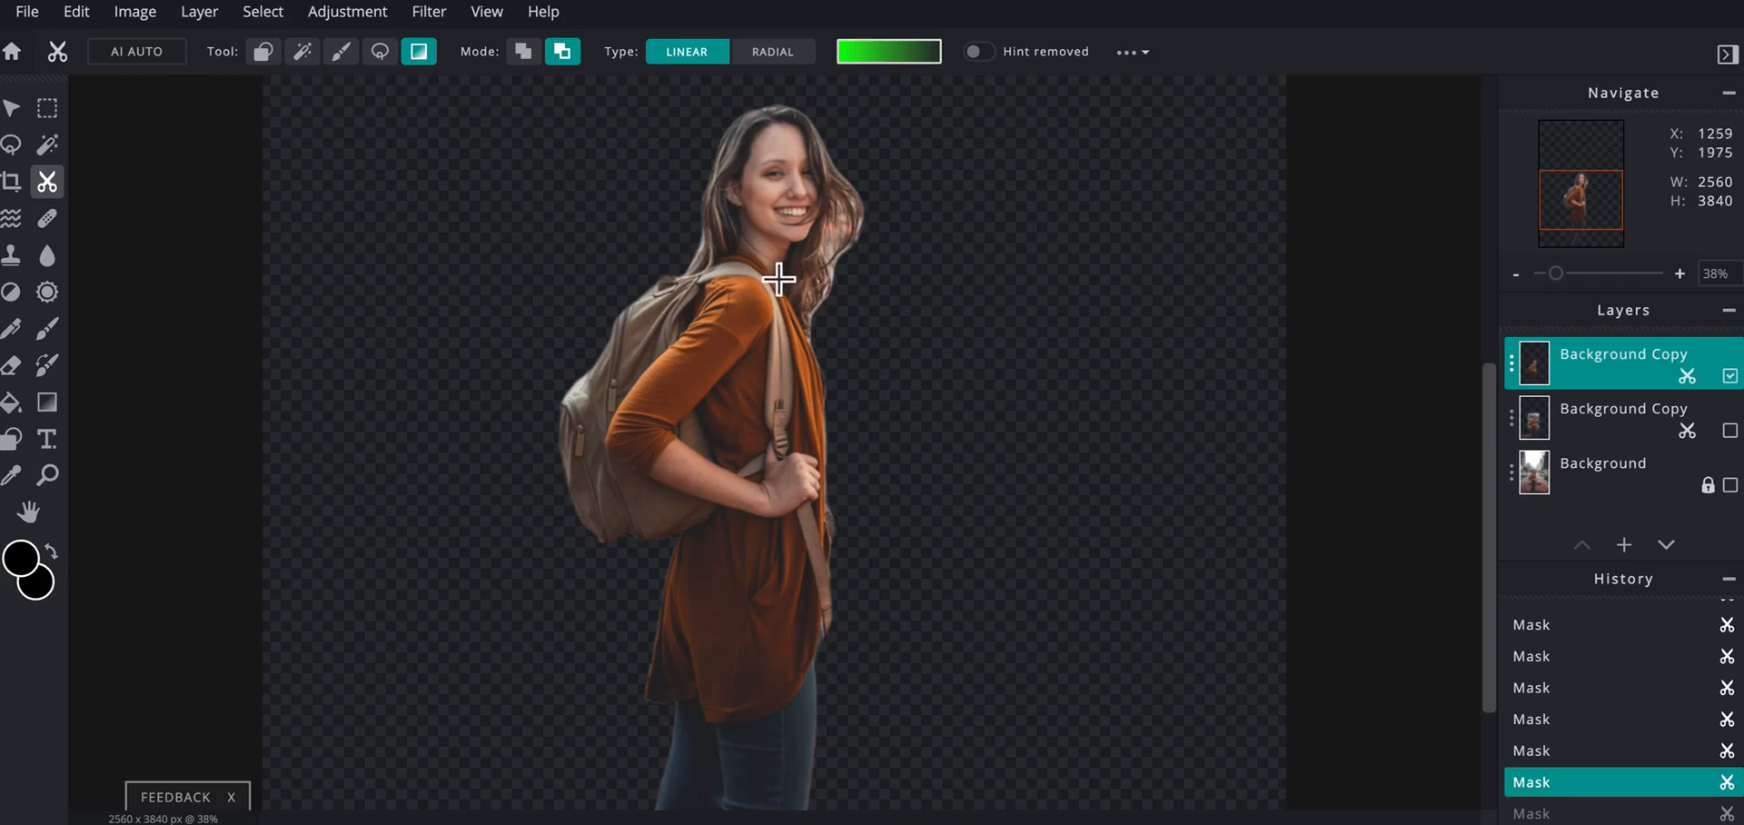
- Try a linear gradient mask running upward from the woman's thighs to her shoulders, and undo it
scroll(791, 331, down, 1)
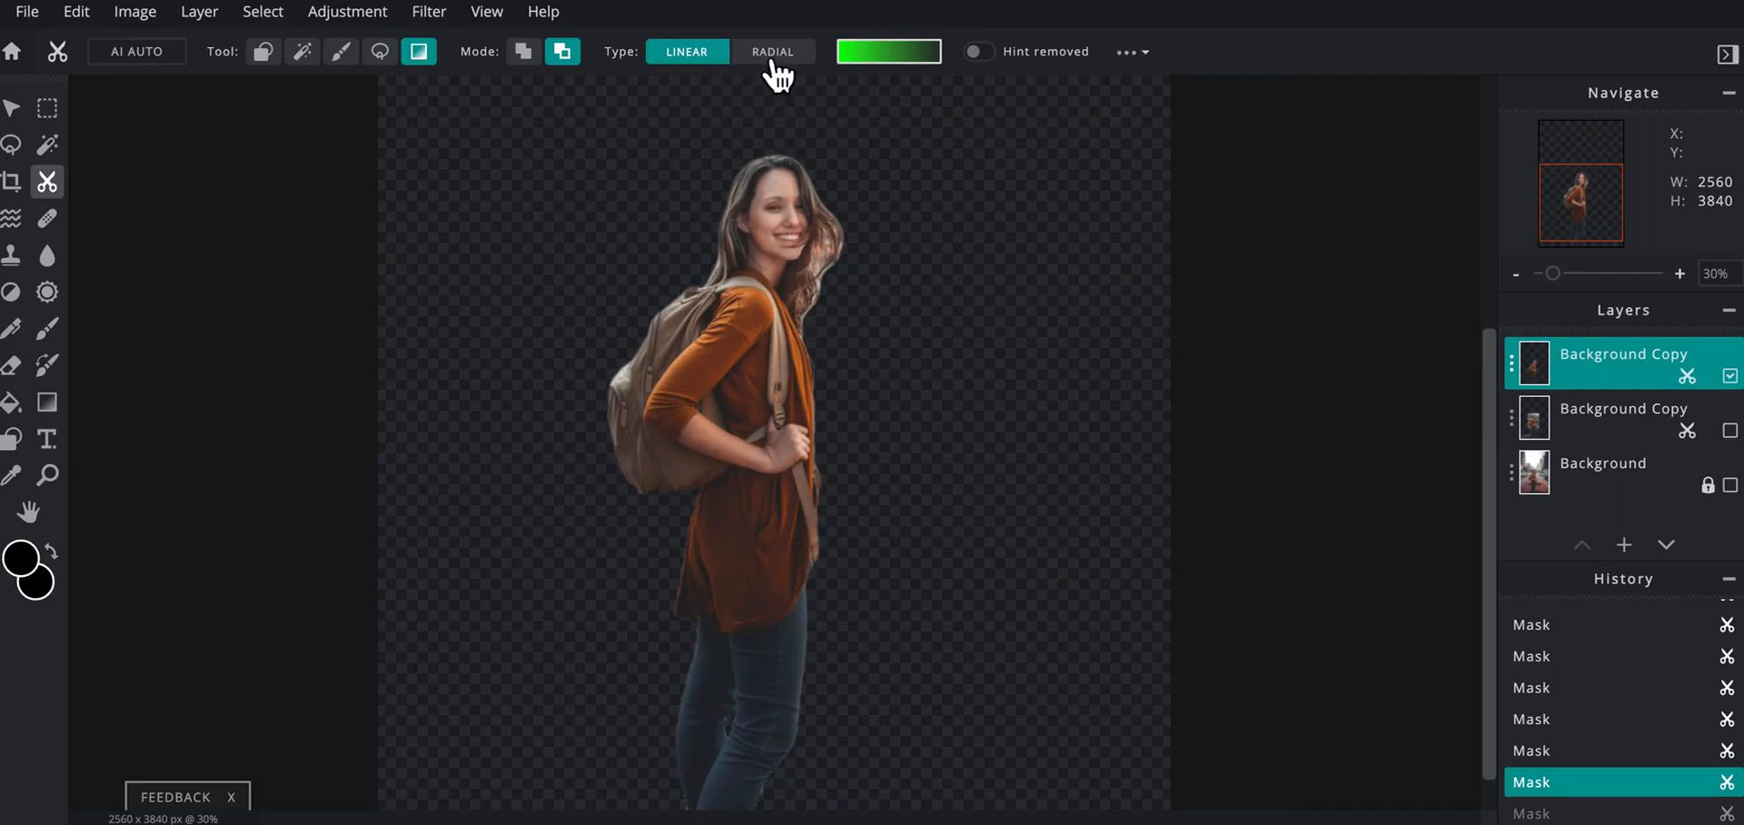
click(879, 65)
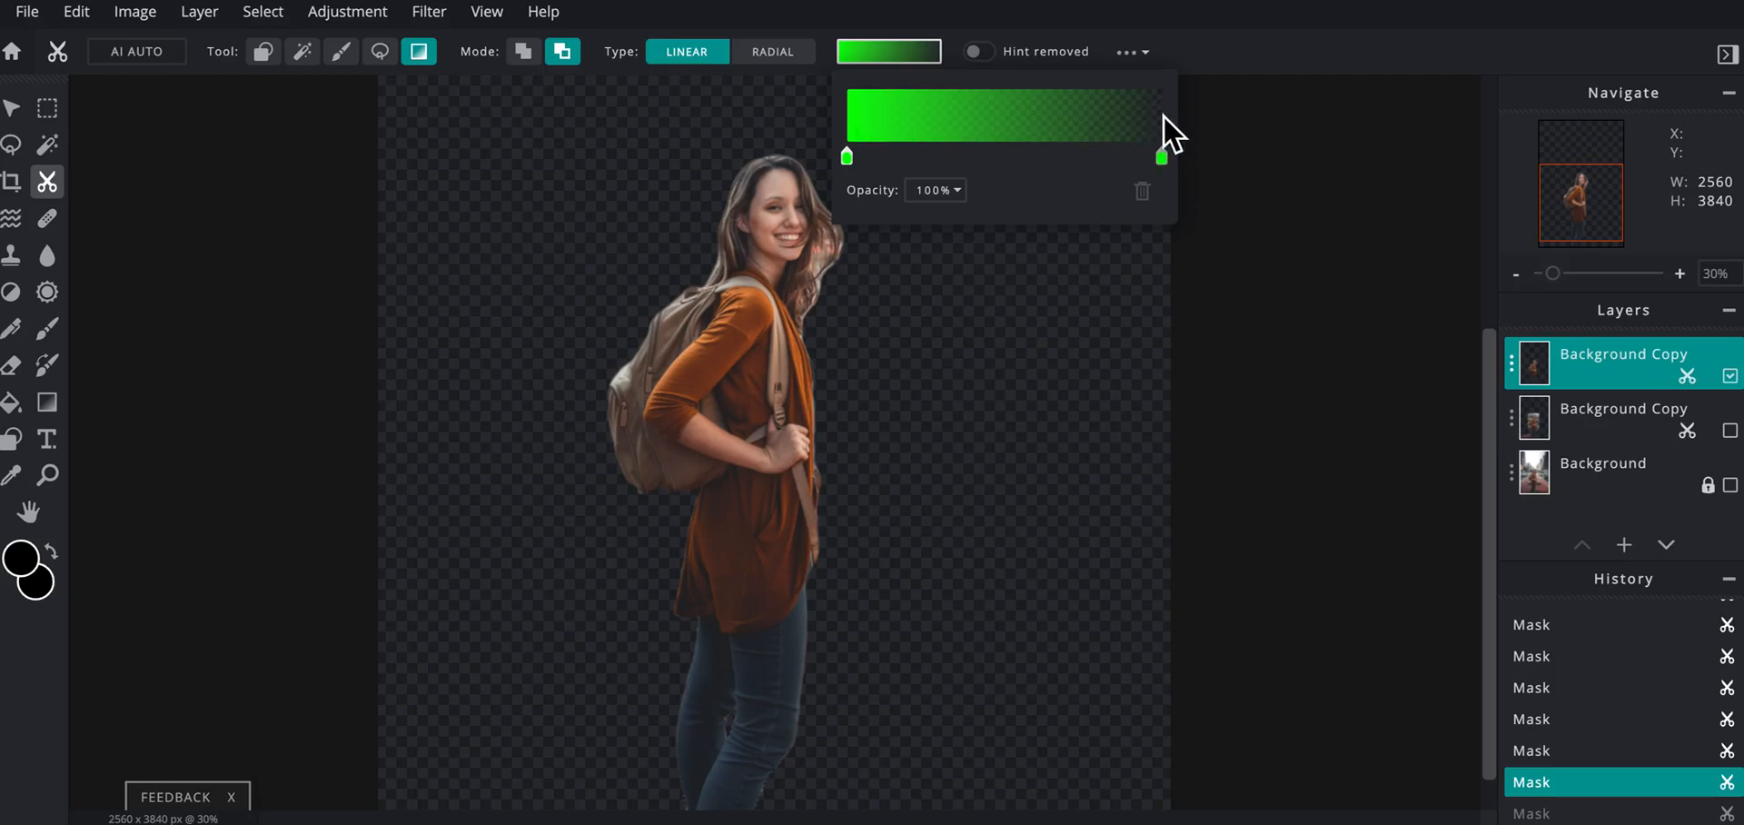
click(1230, 127)
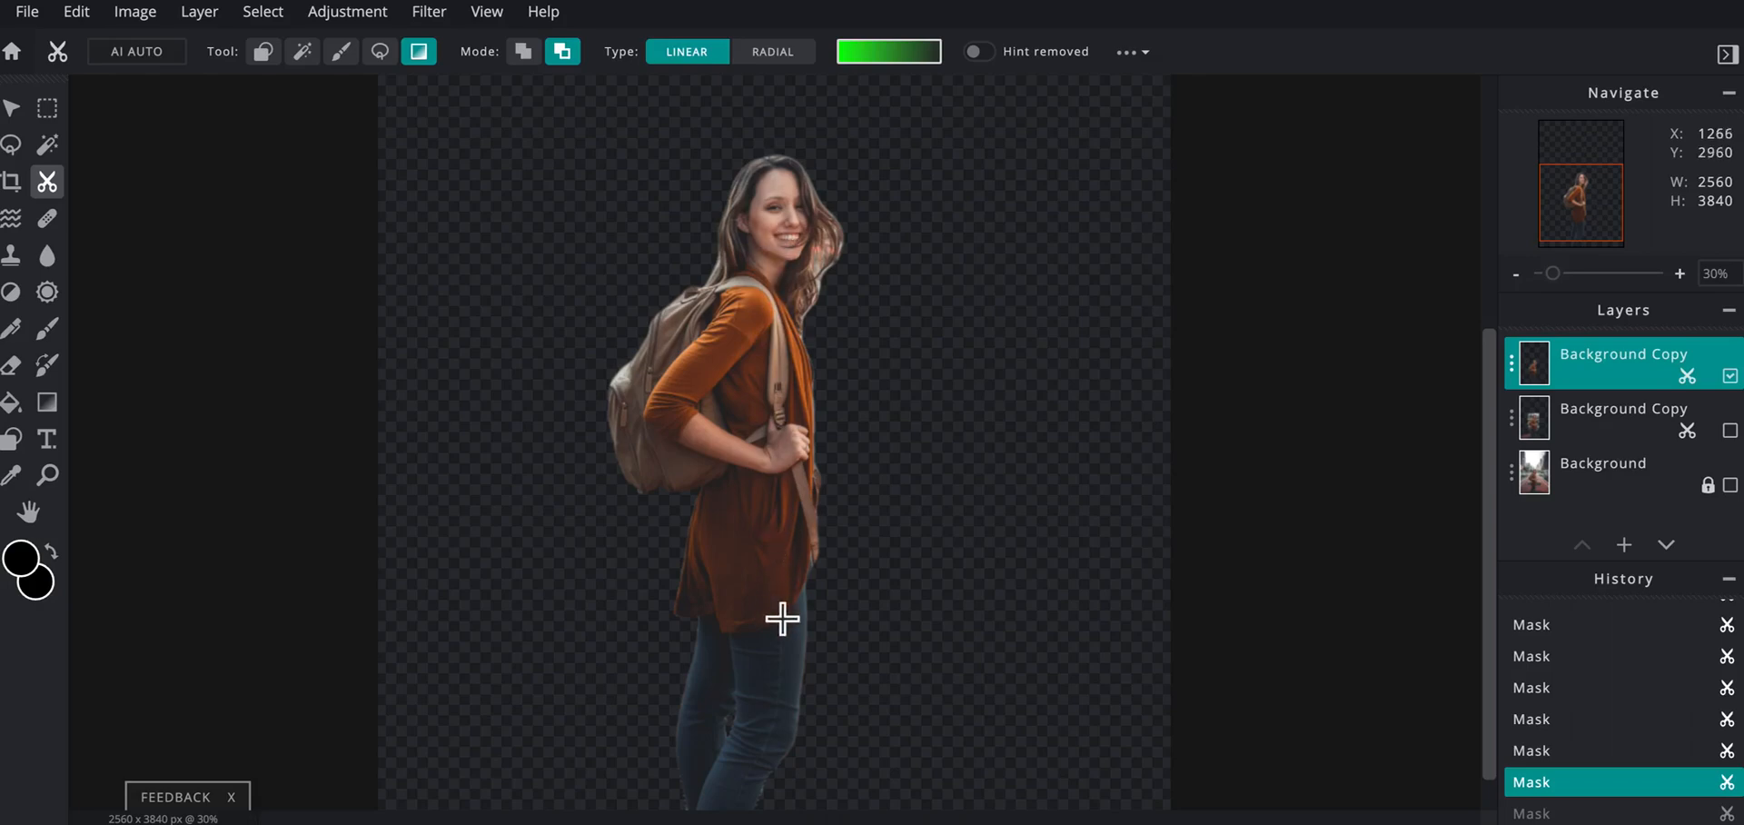
drag(765, 672, 779, 292)
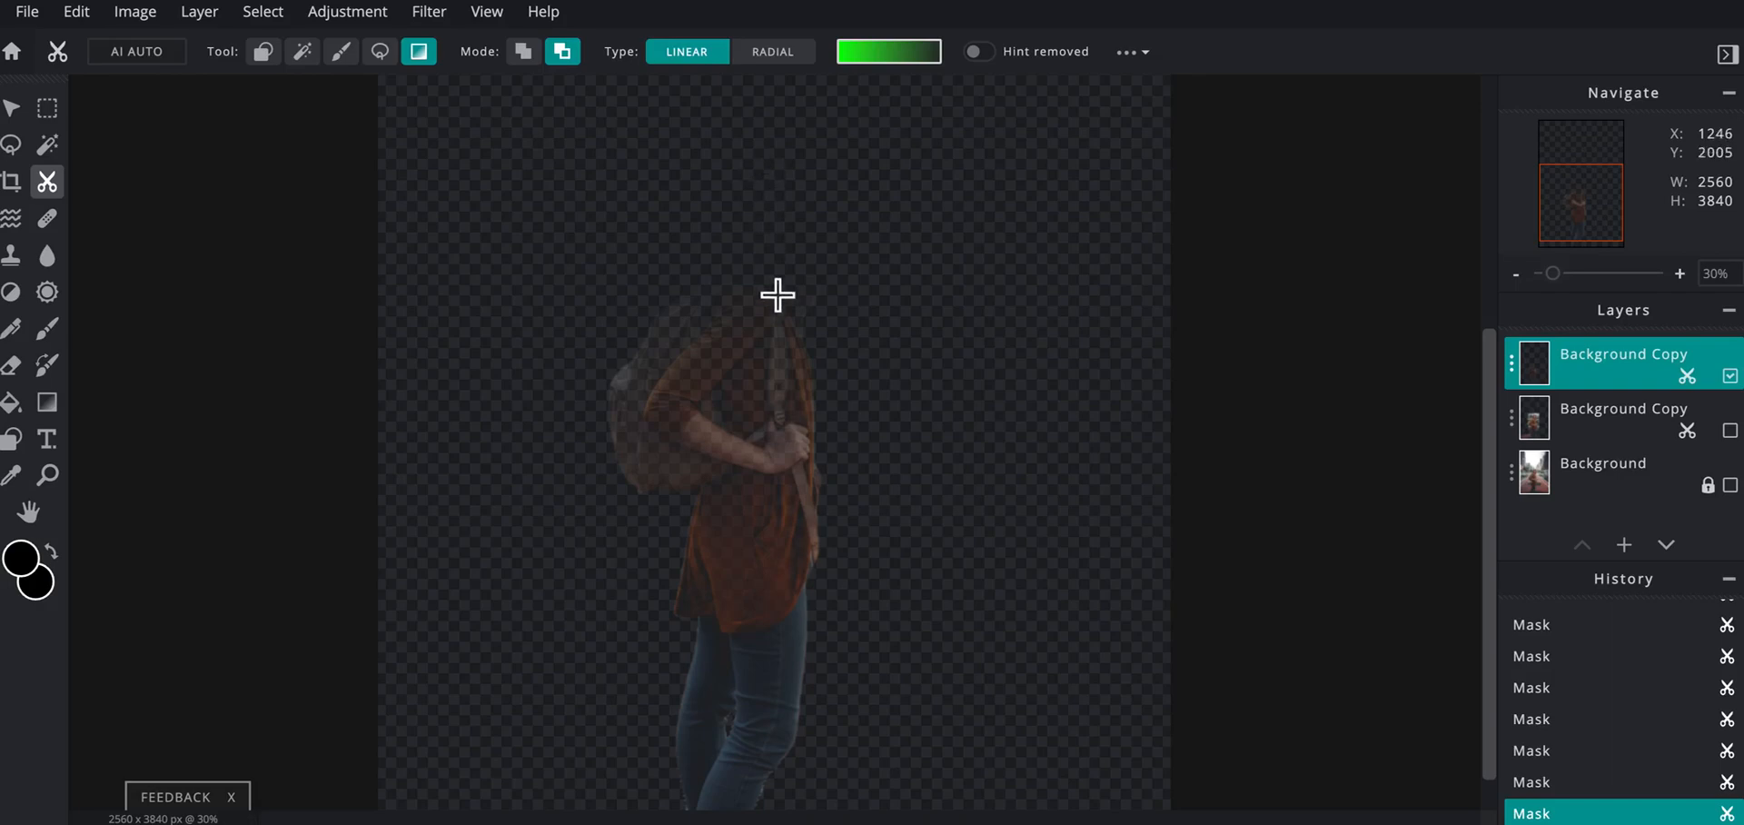
click(890, 54)
key(ctrl+z)
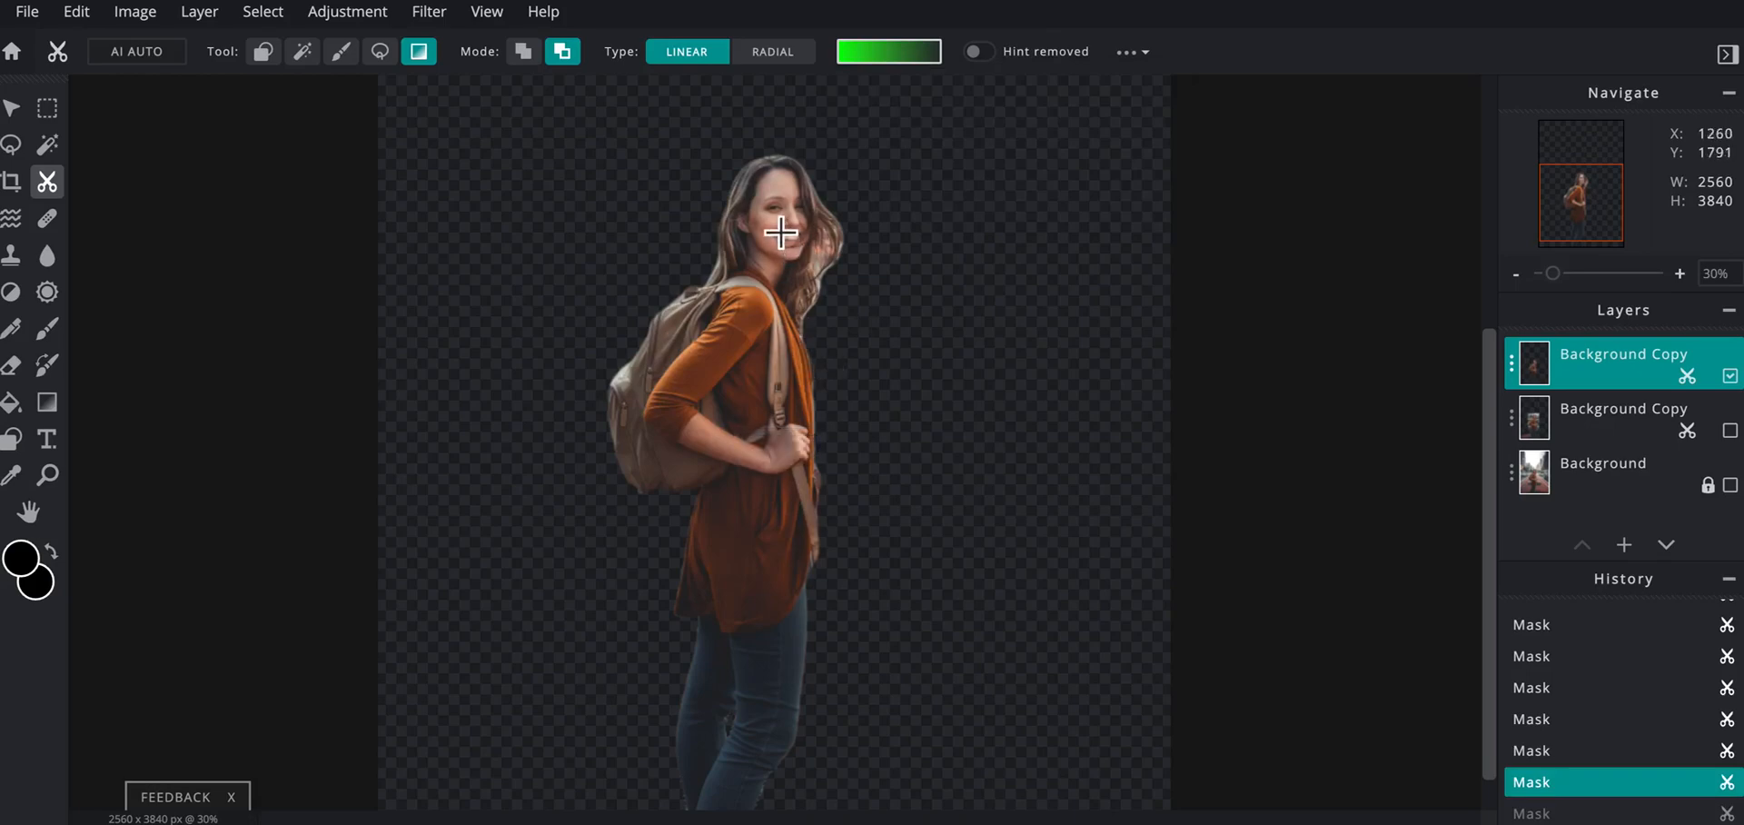
- Try a linear gradient mask running downward from the woman's face to her legs, and undo it
drag(778, 227, 779, 689)
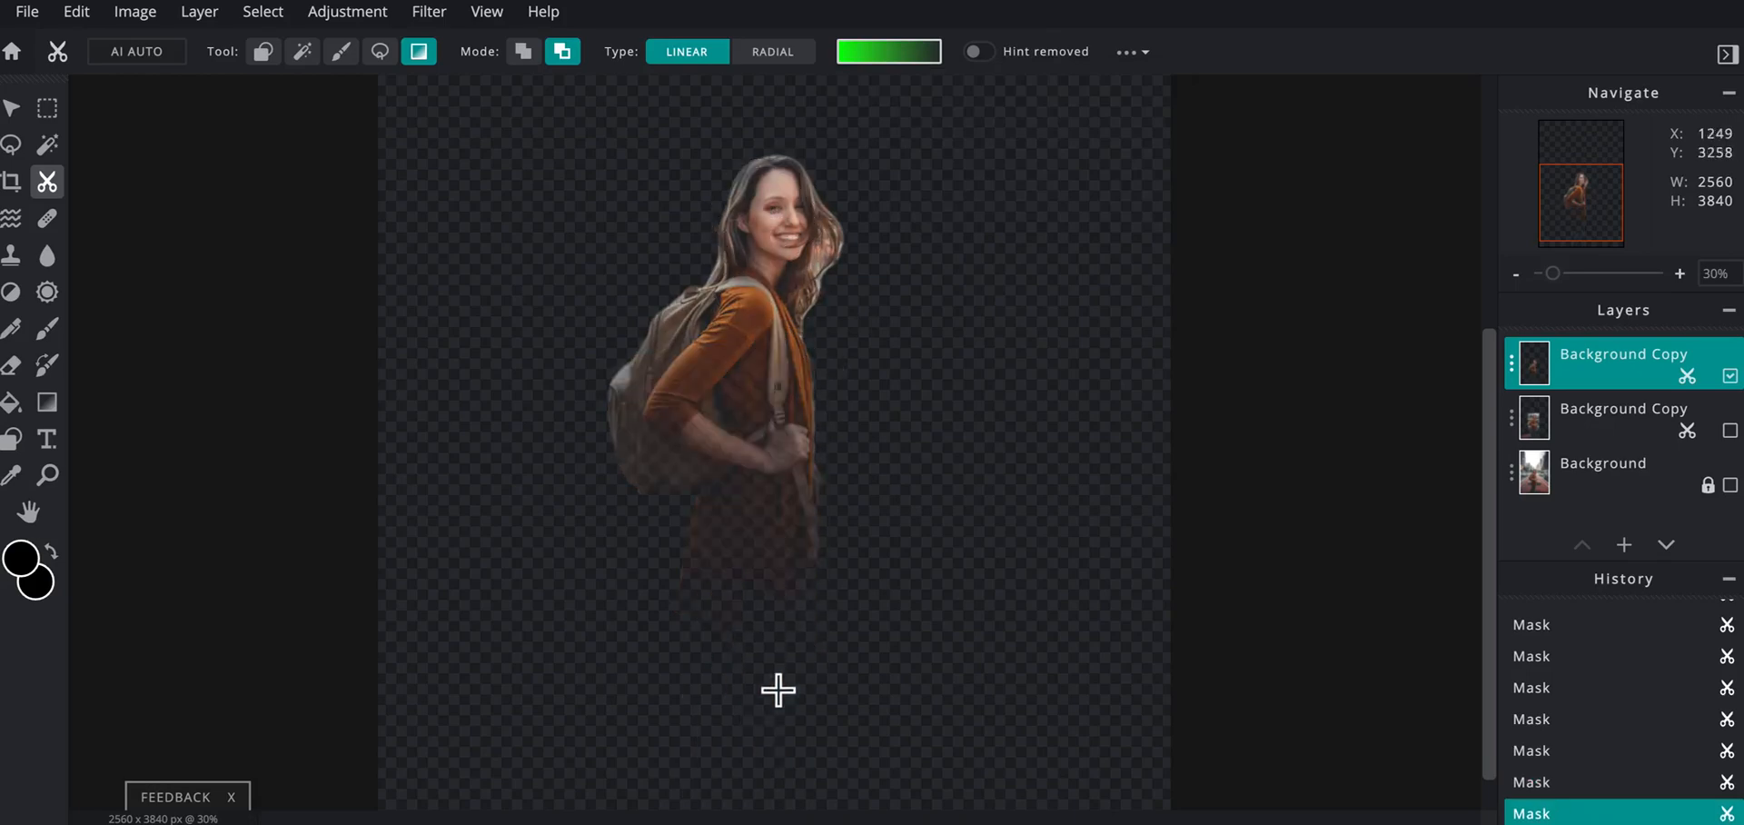
scroll(895, 595, down, 1)
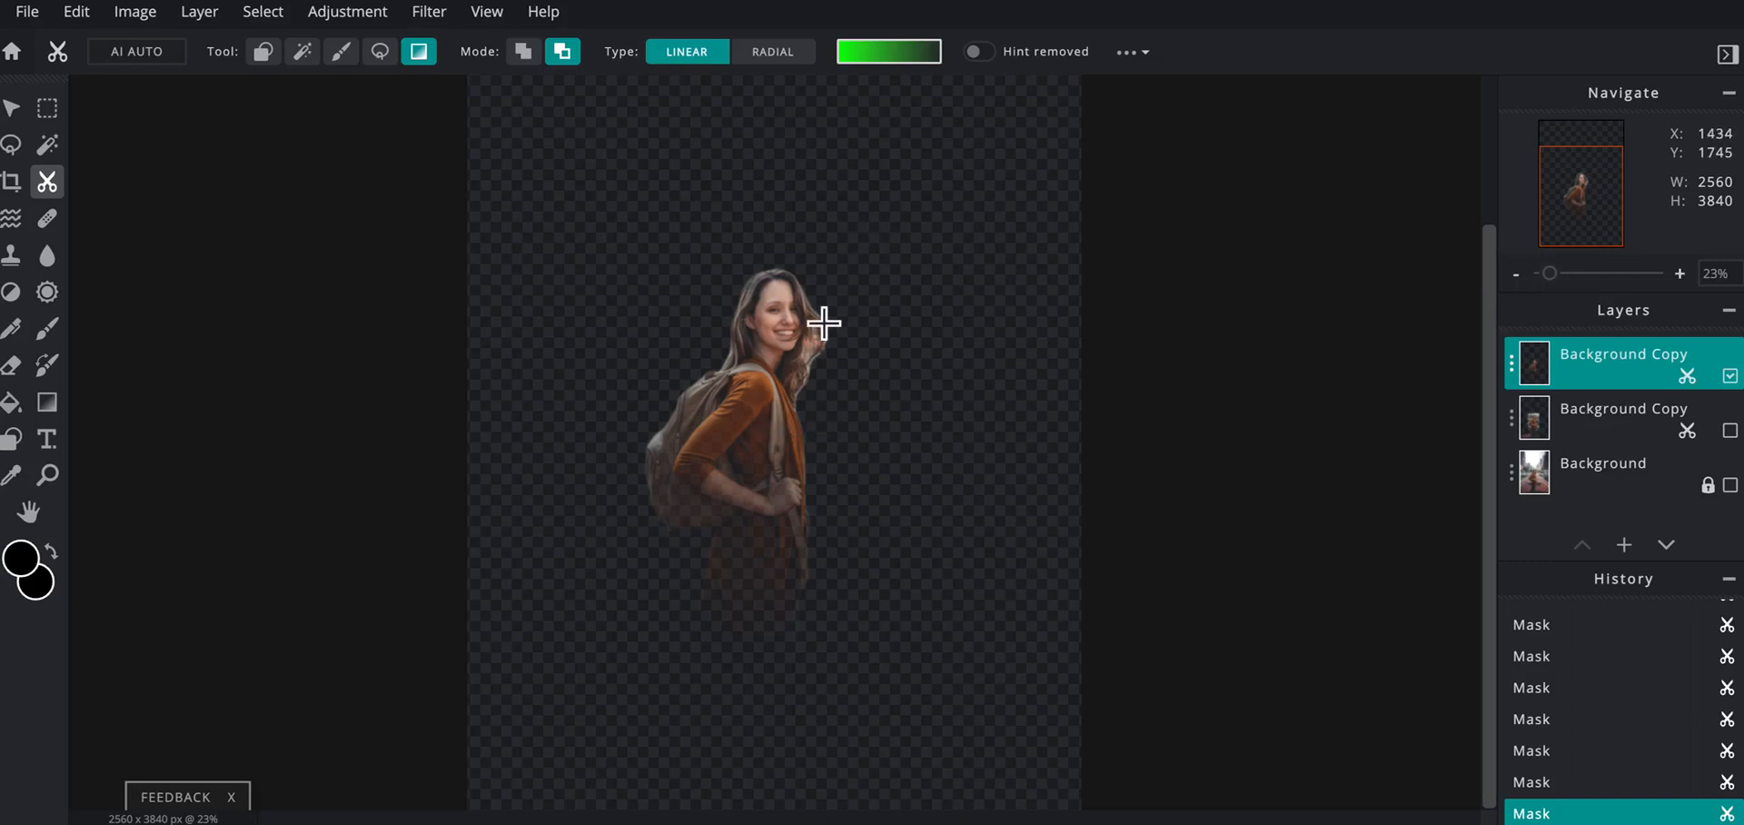
key(ctrl+z)
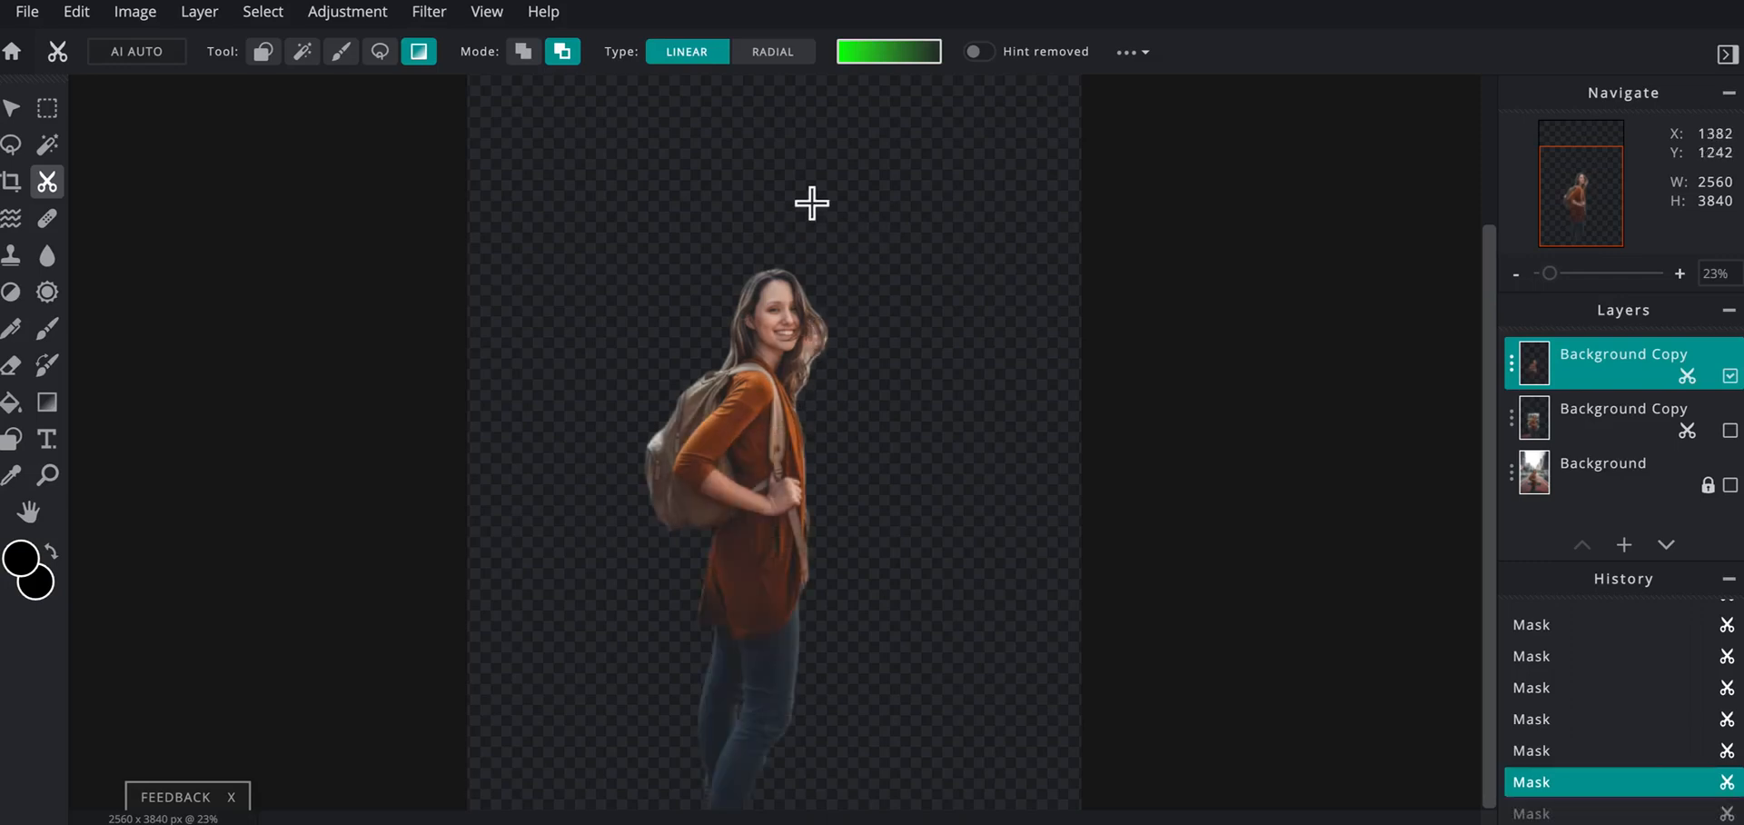
- Try a radial gradient mask from the woman's torso outward, undo it, and switch back to the shape cutout tool
click(777, 58)
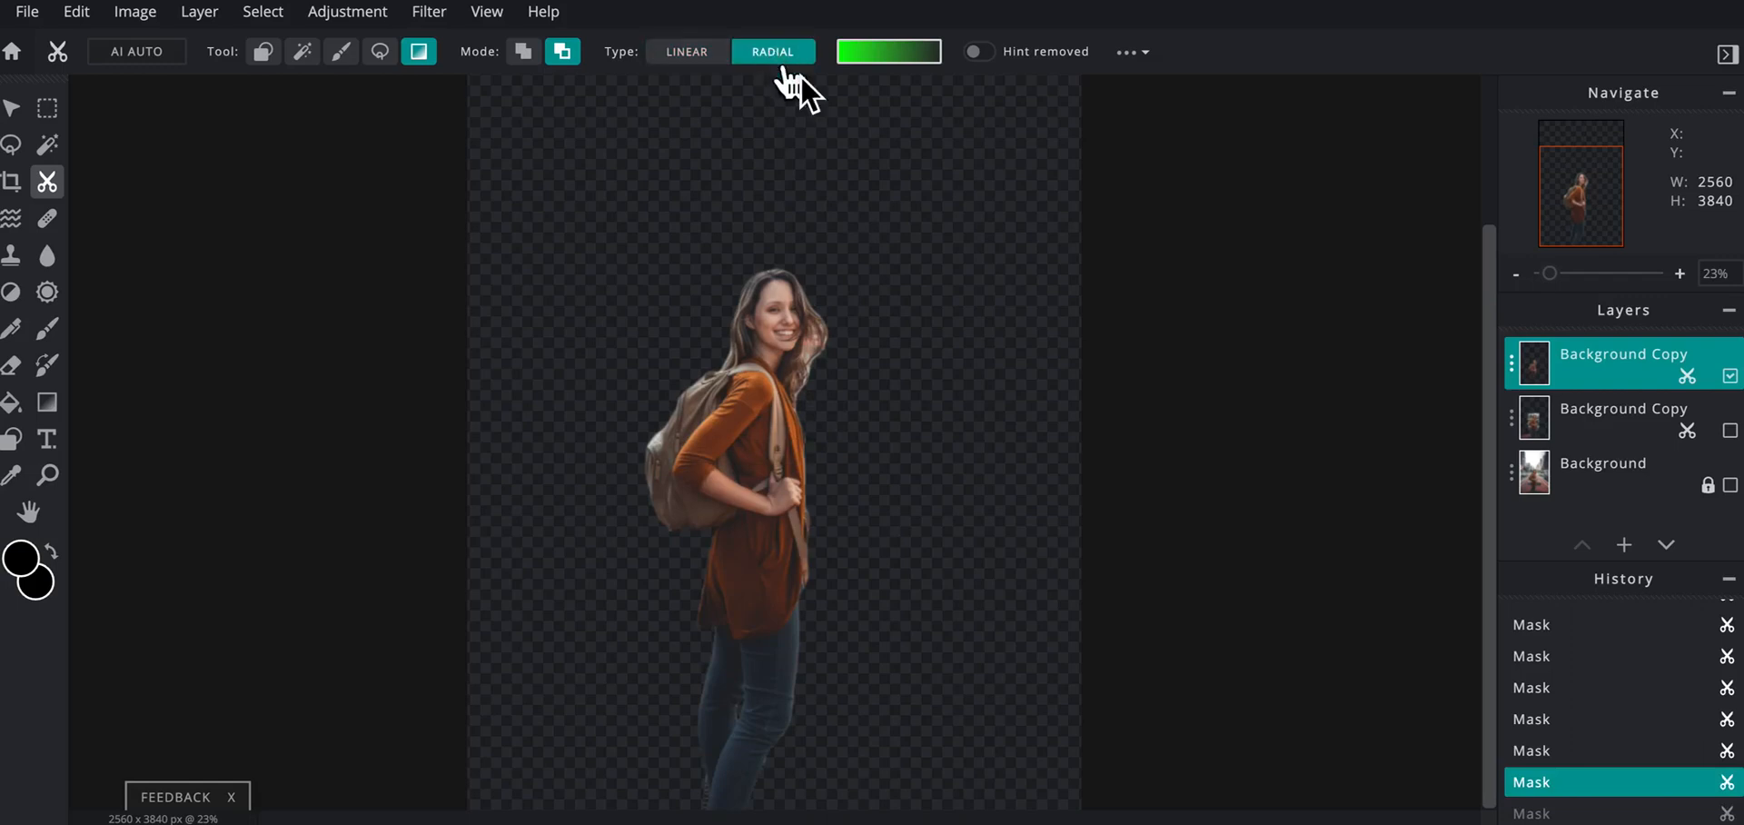
click(887, 54)
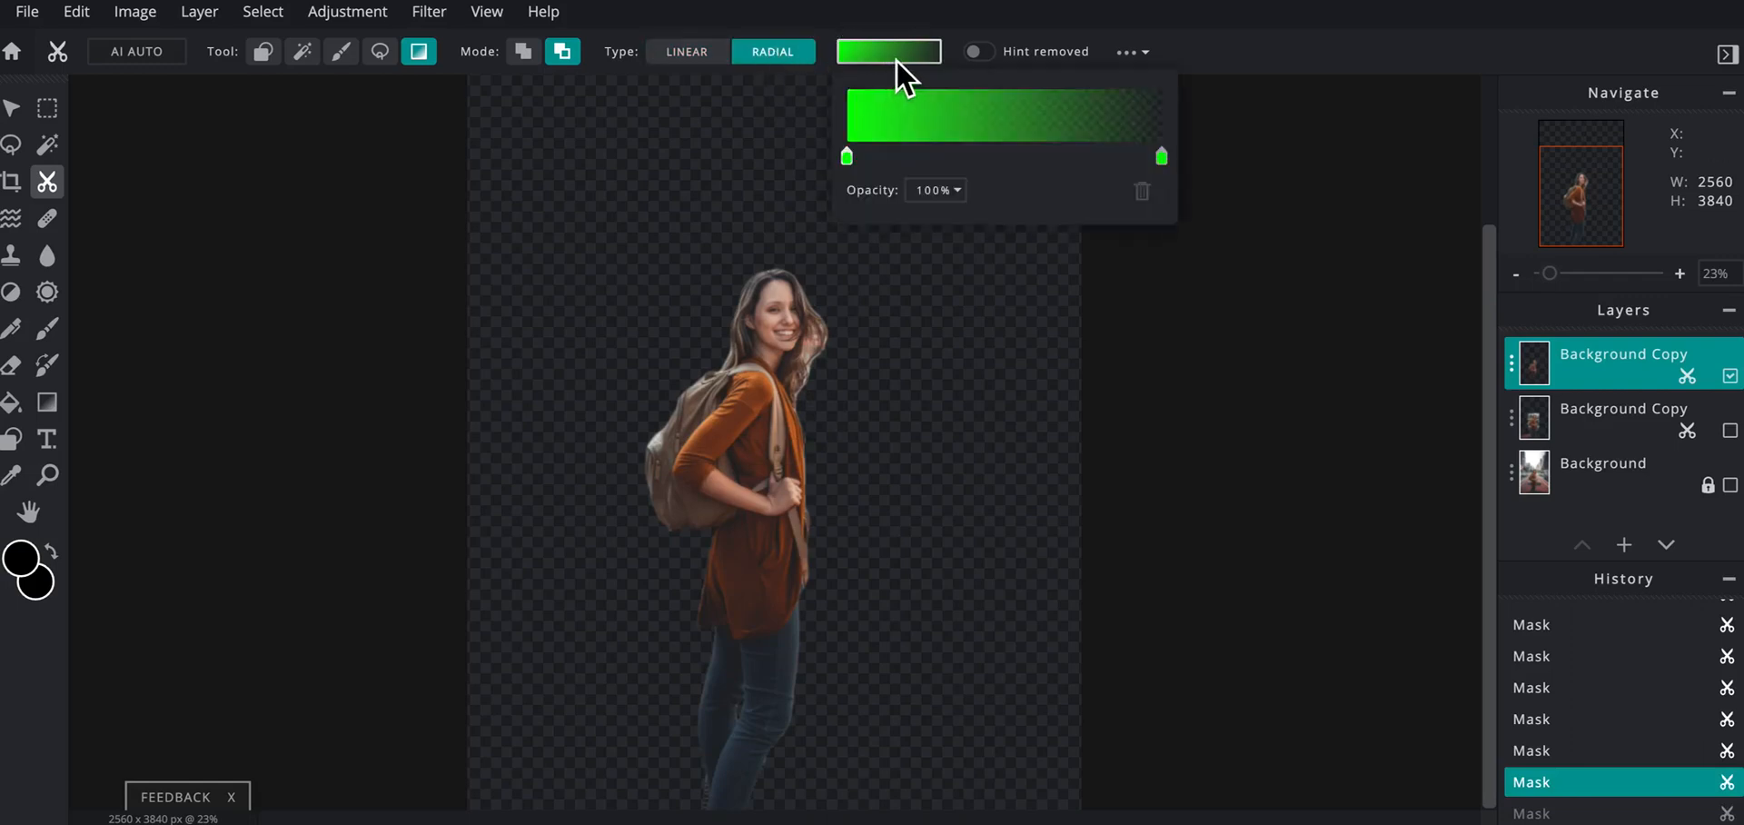
click(897, 60)
drag(767, 466, 779, 726)
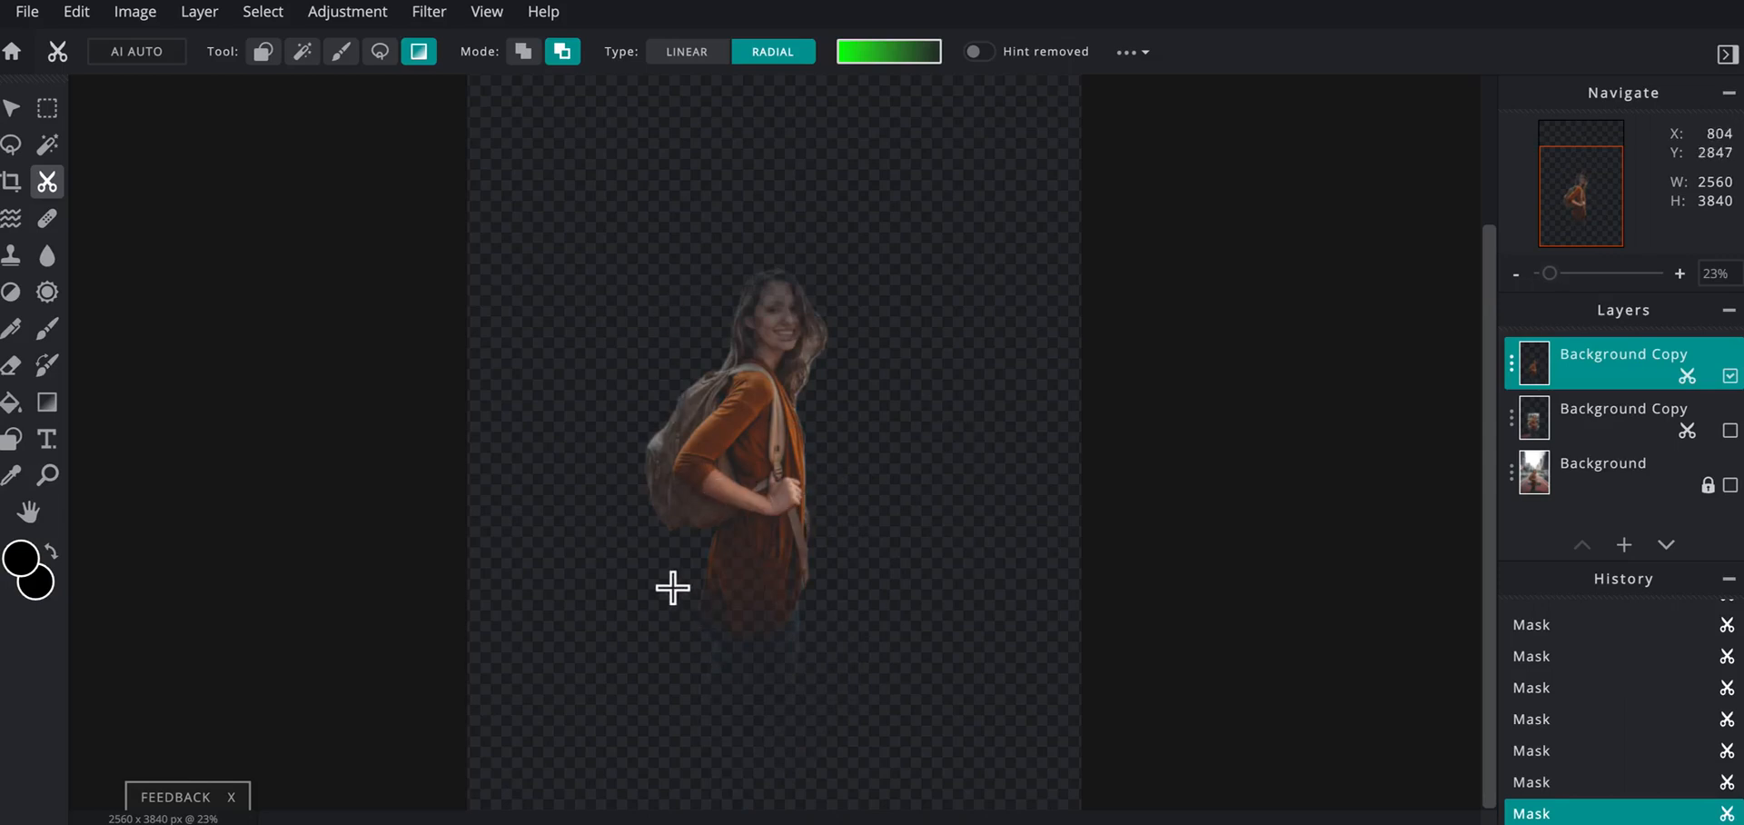
key(ctrl+z)
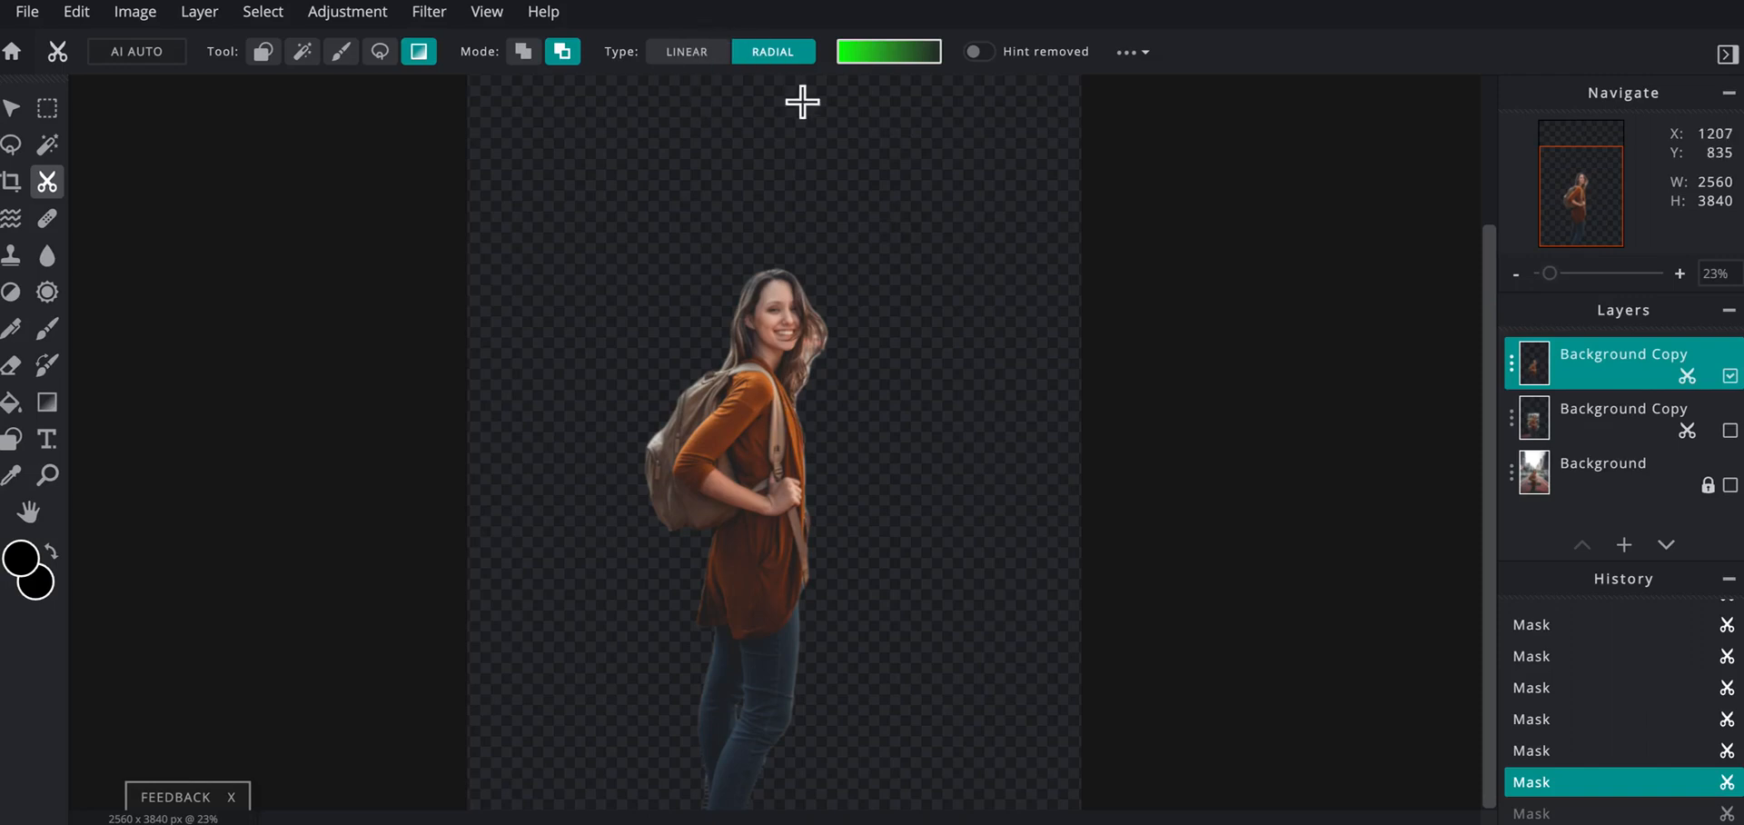
click(679, 62)
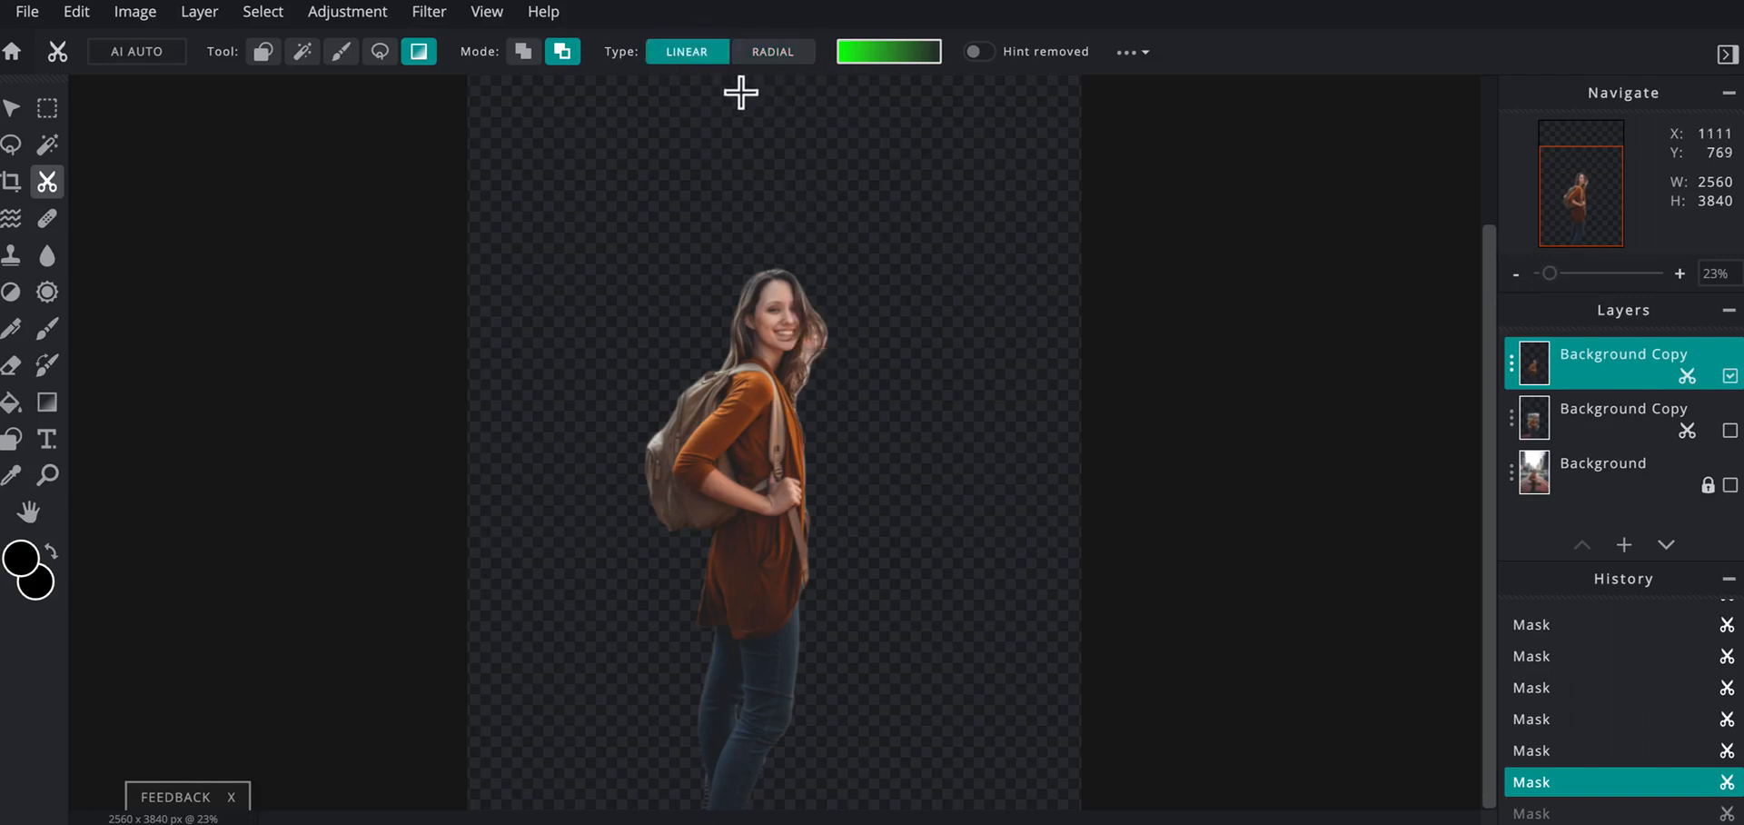
click(264, 52)
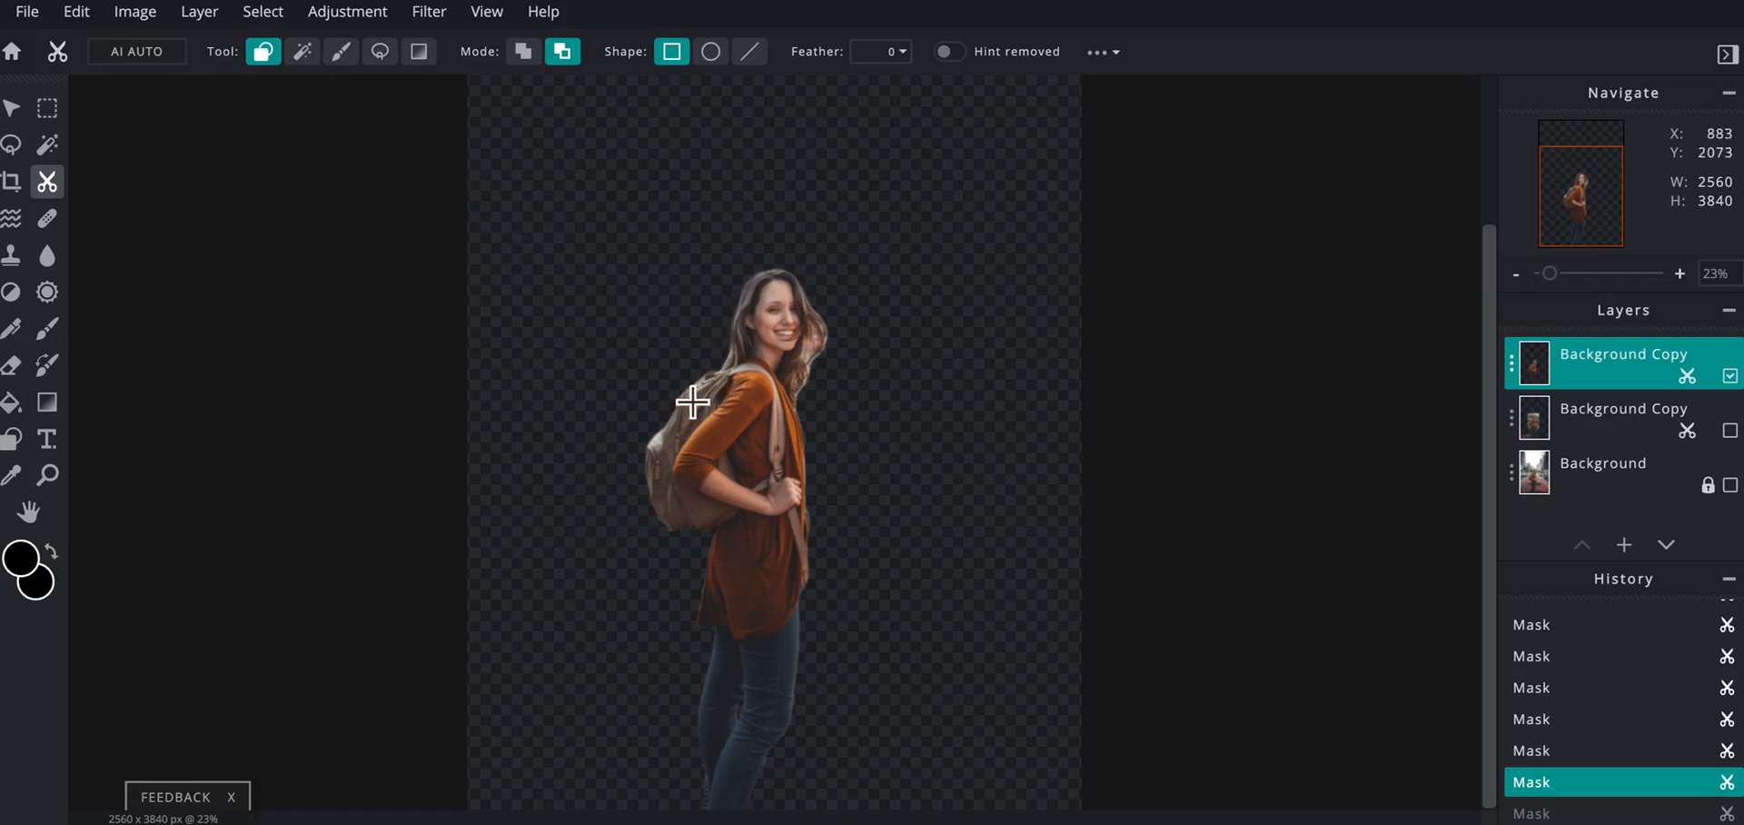
- Prepare to save the cutout image as a PNG with the file name Lady
scroll(692, 402, down, 2)
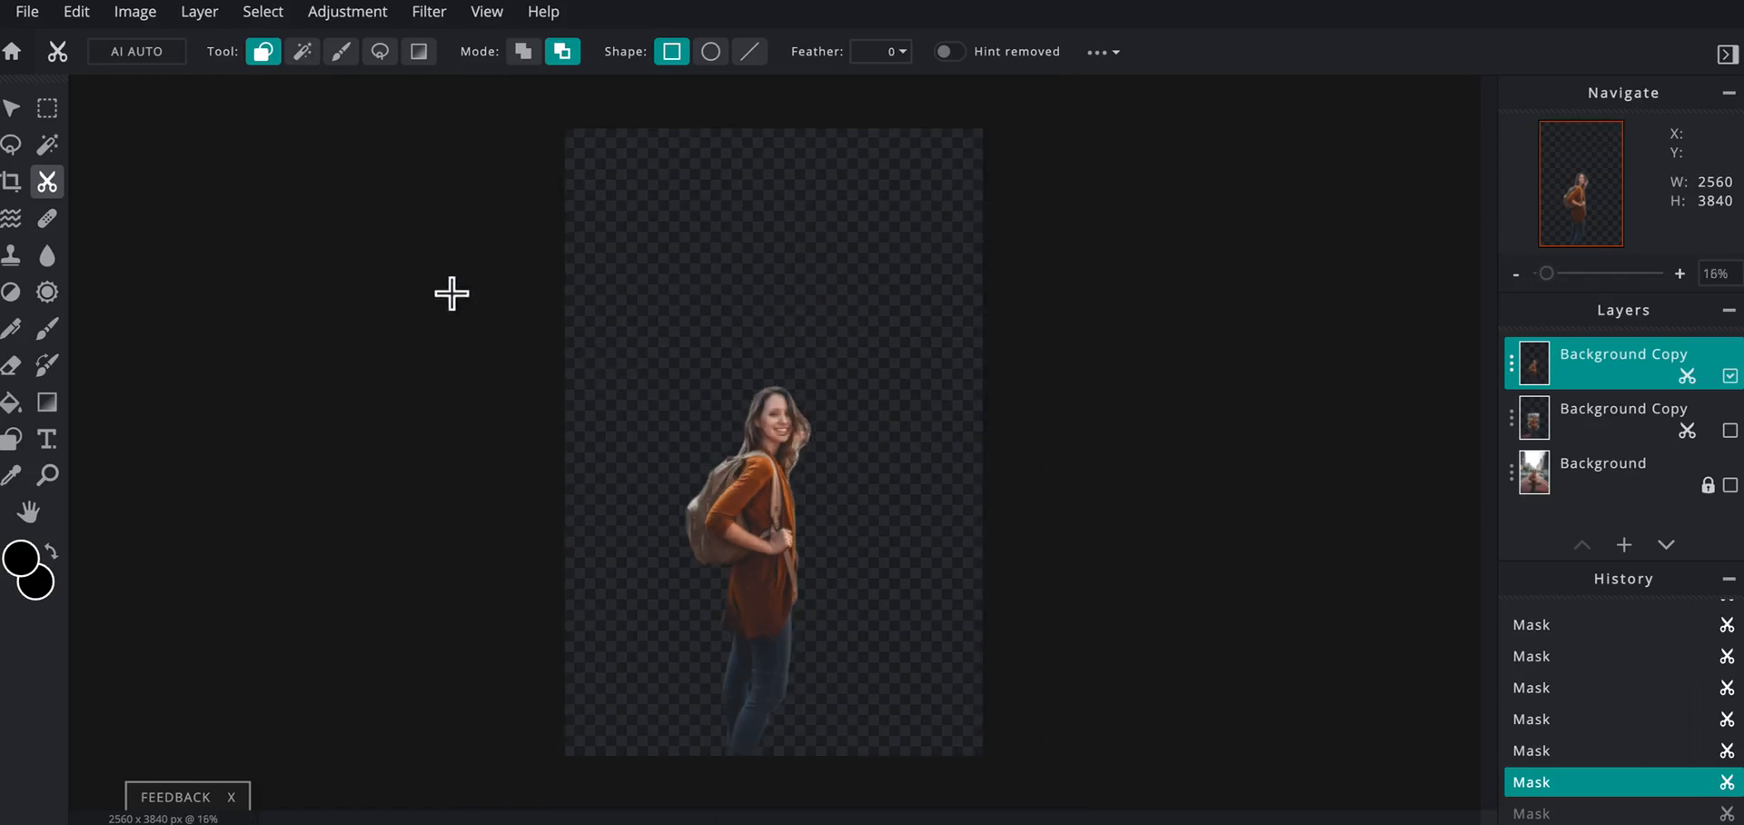
click(27, 13)
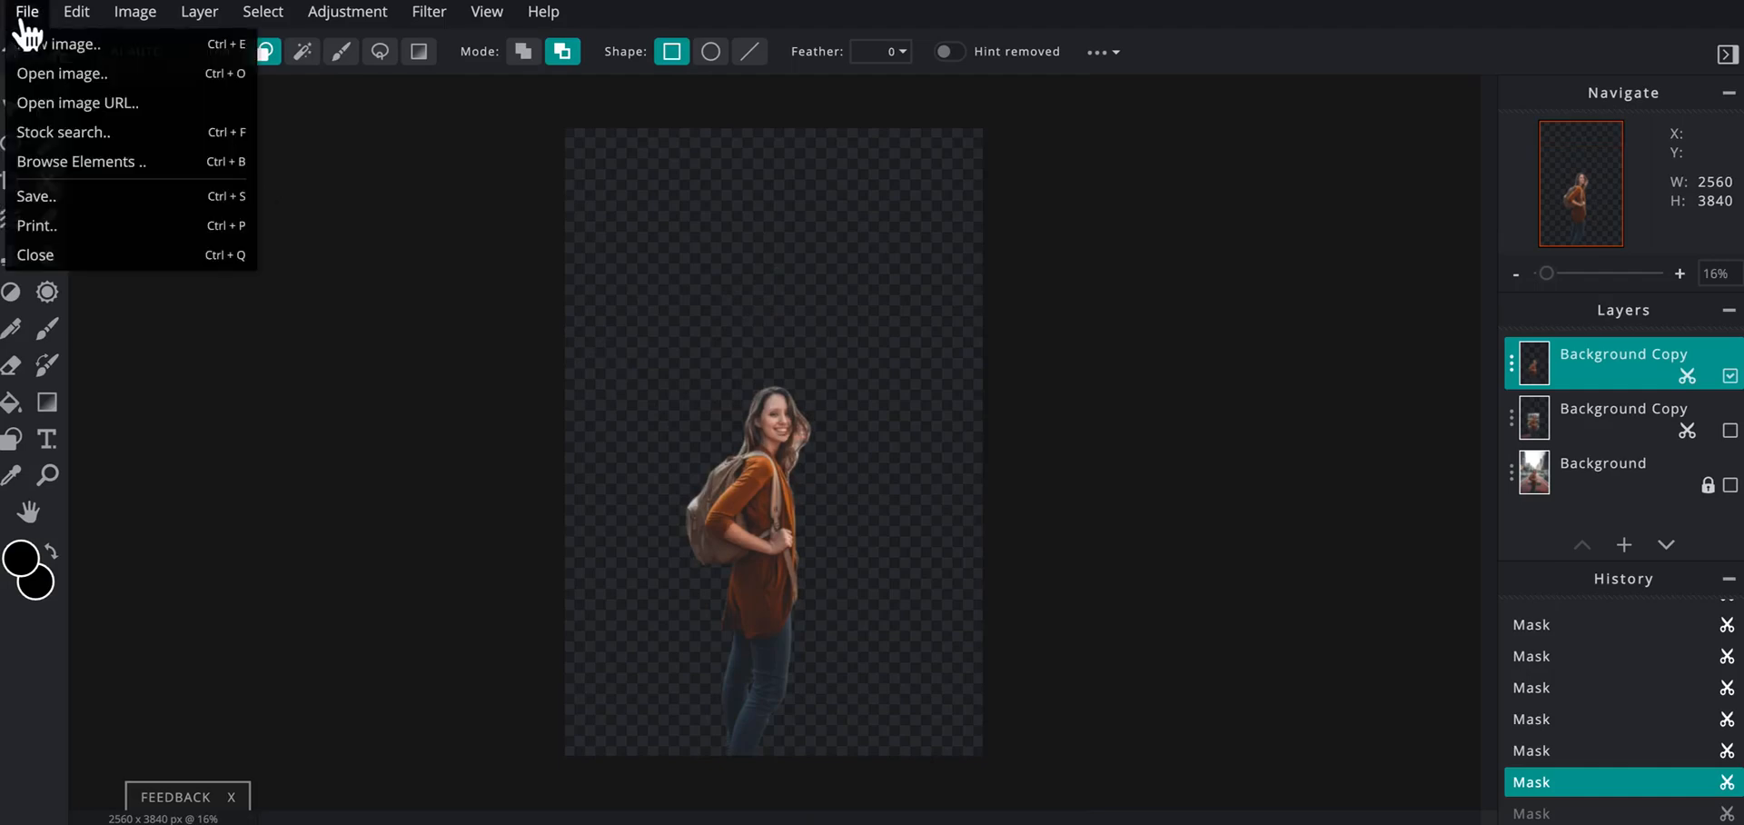
click(46, 198)
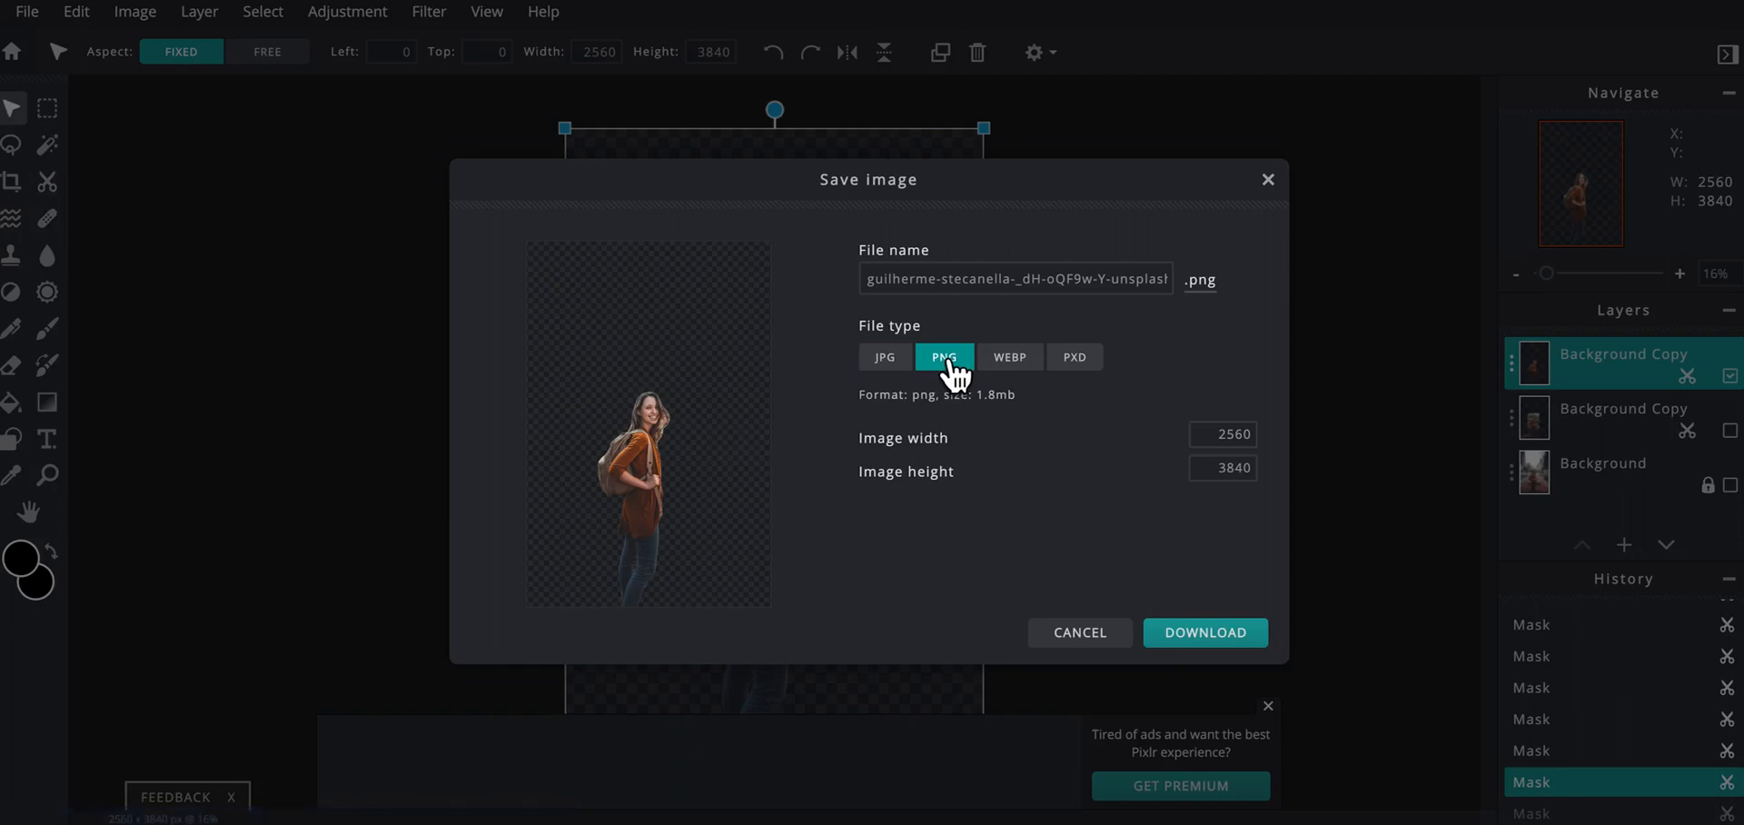
click(1024, 277)
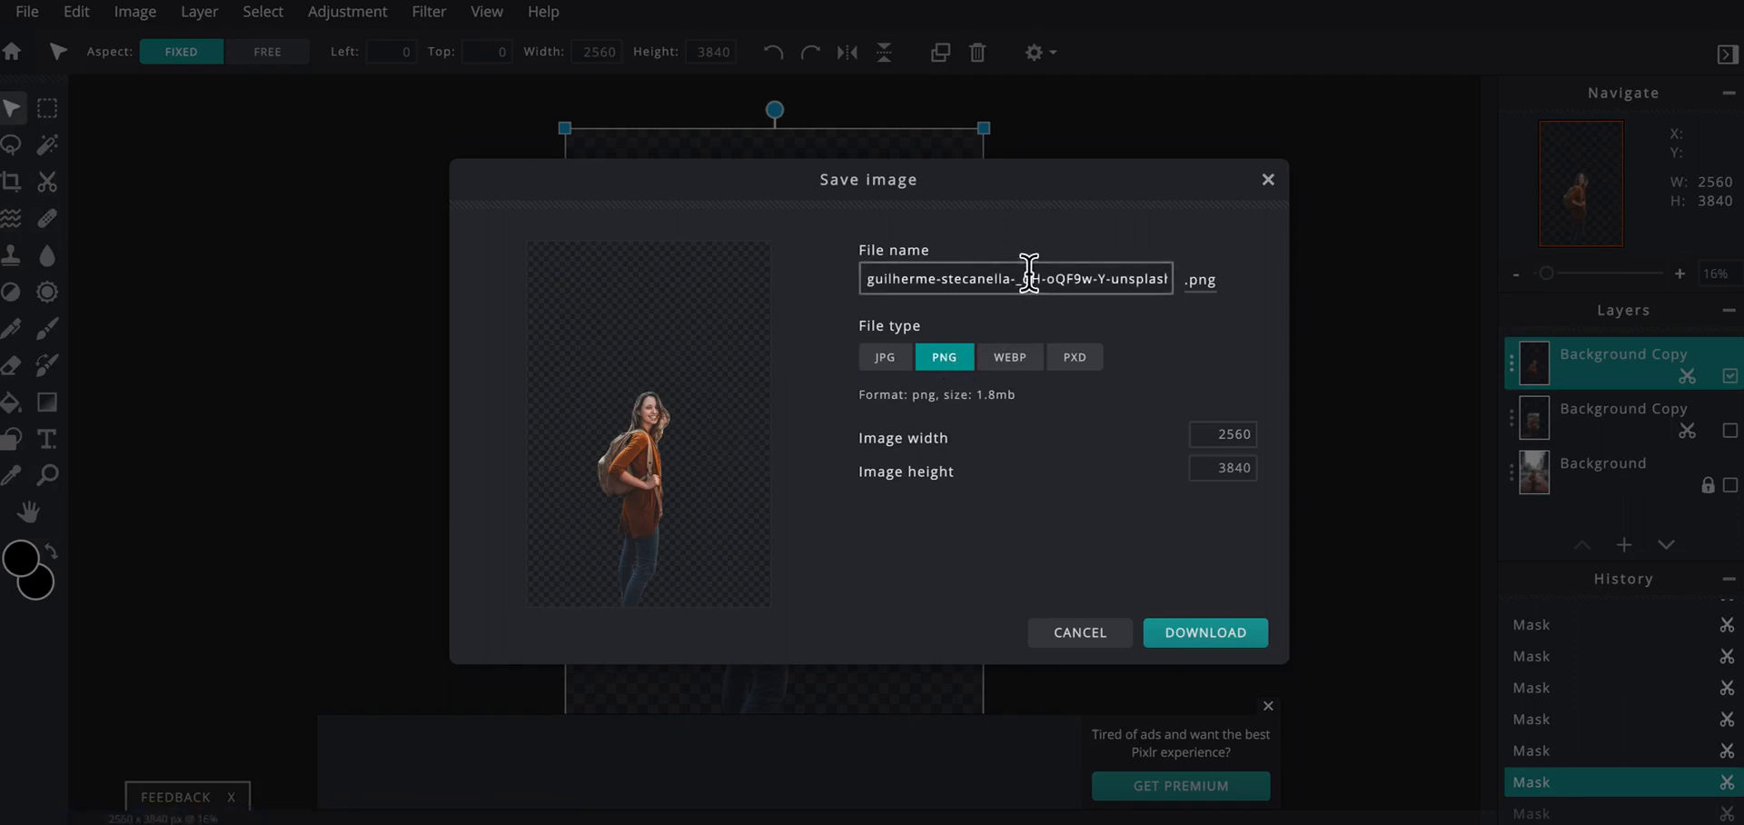
drag(1022, 280, 805, 289)
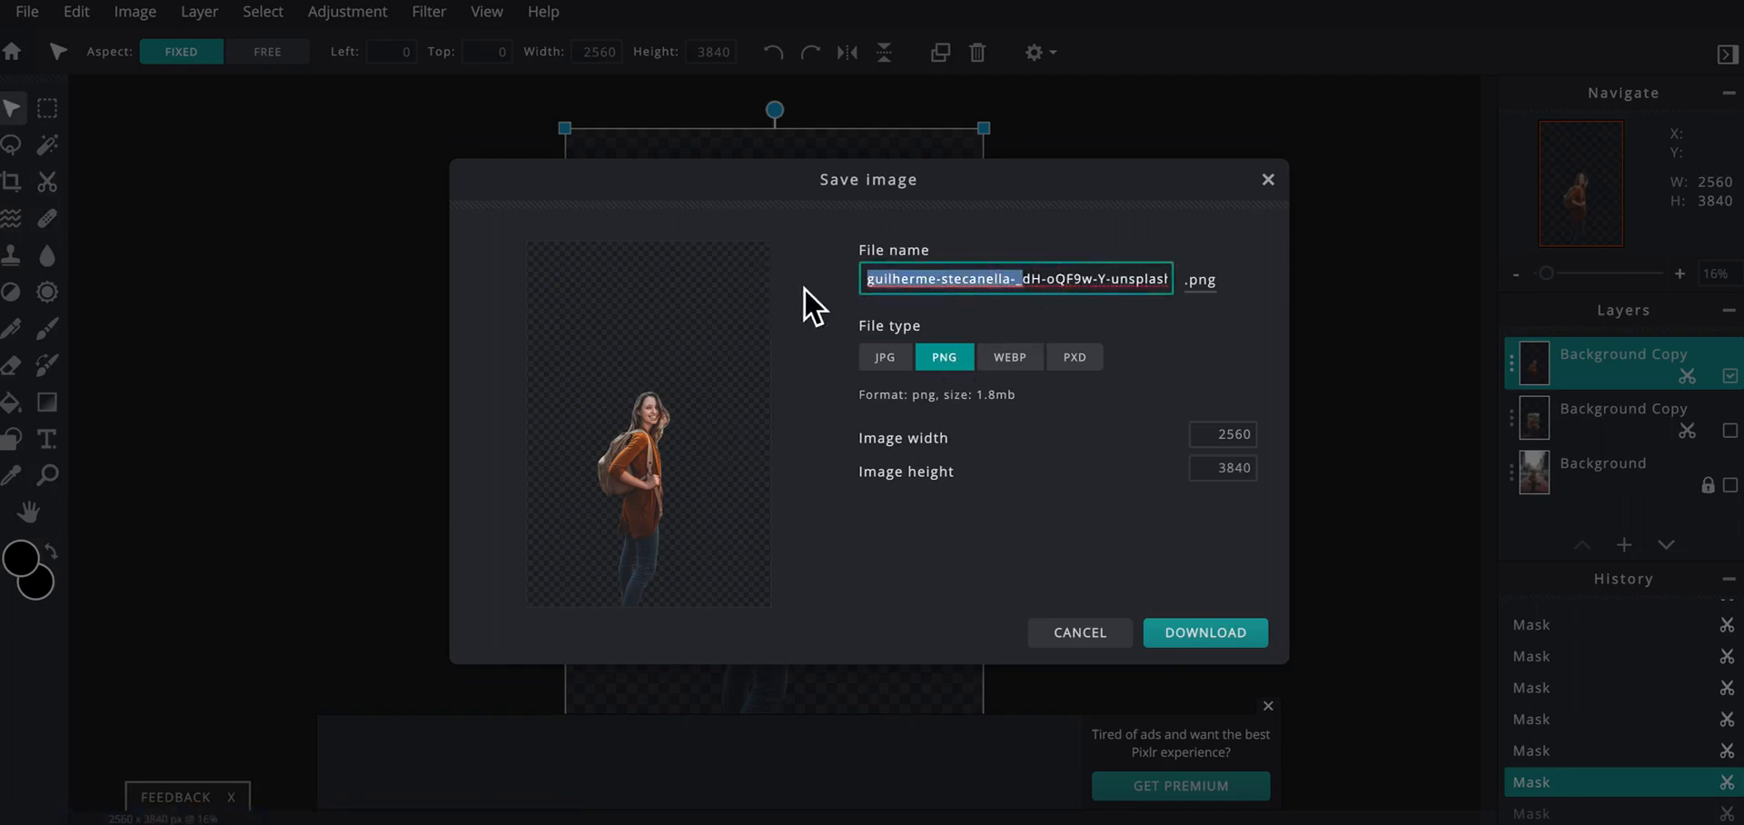
key(BackSpace)
drag(1059, 288, 859, 291)
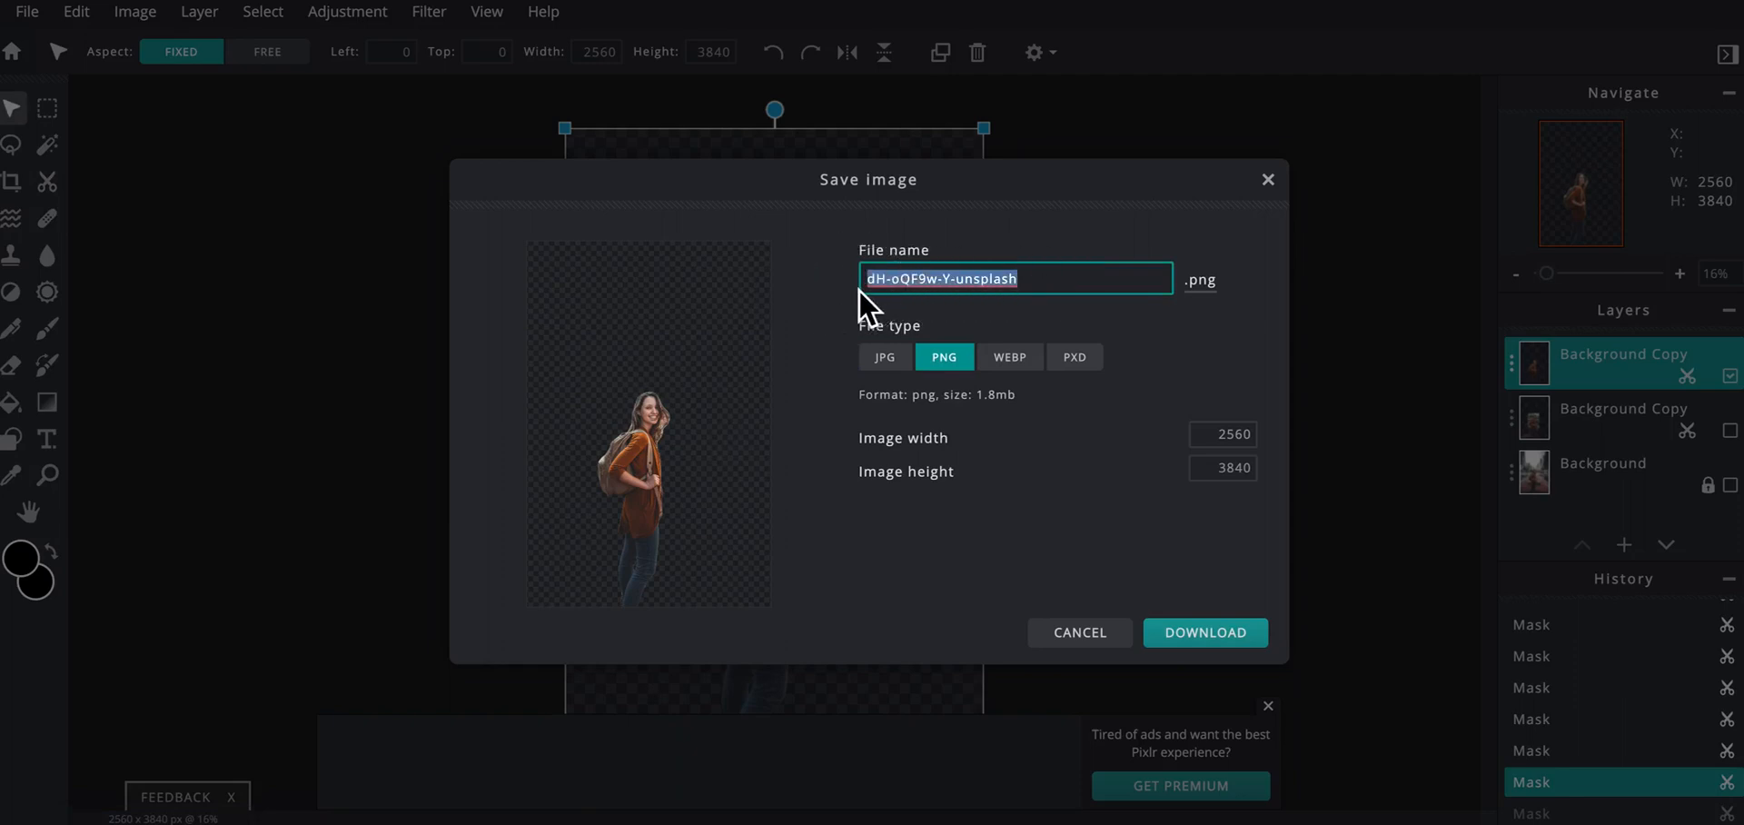
text(Lady)
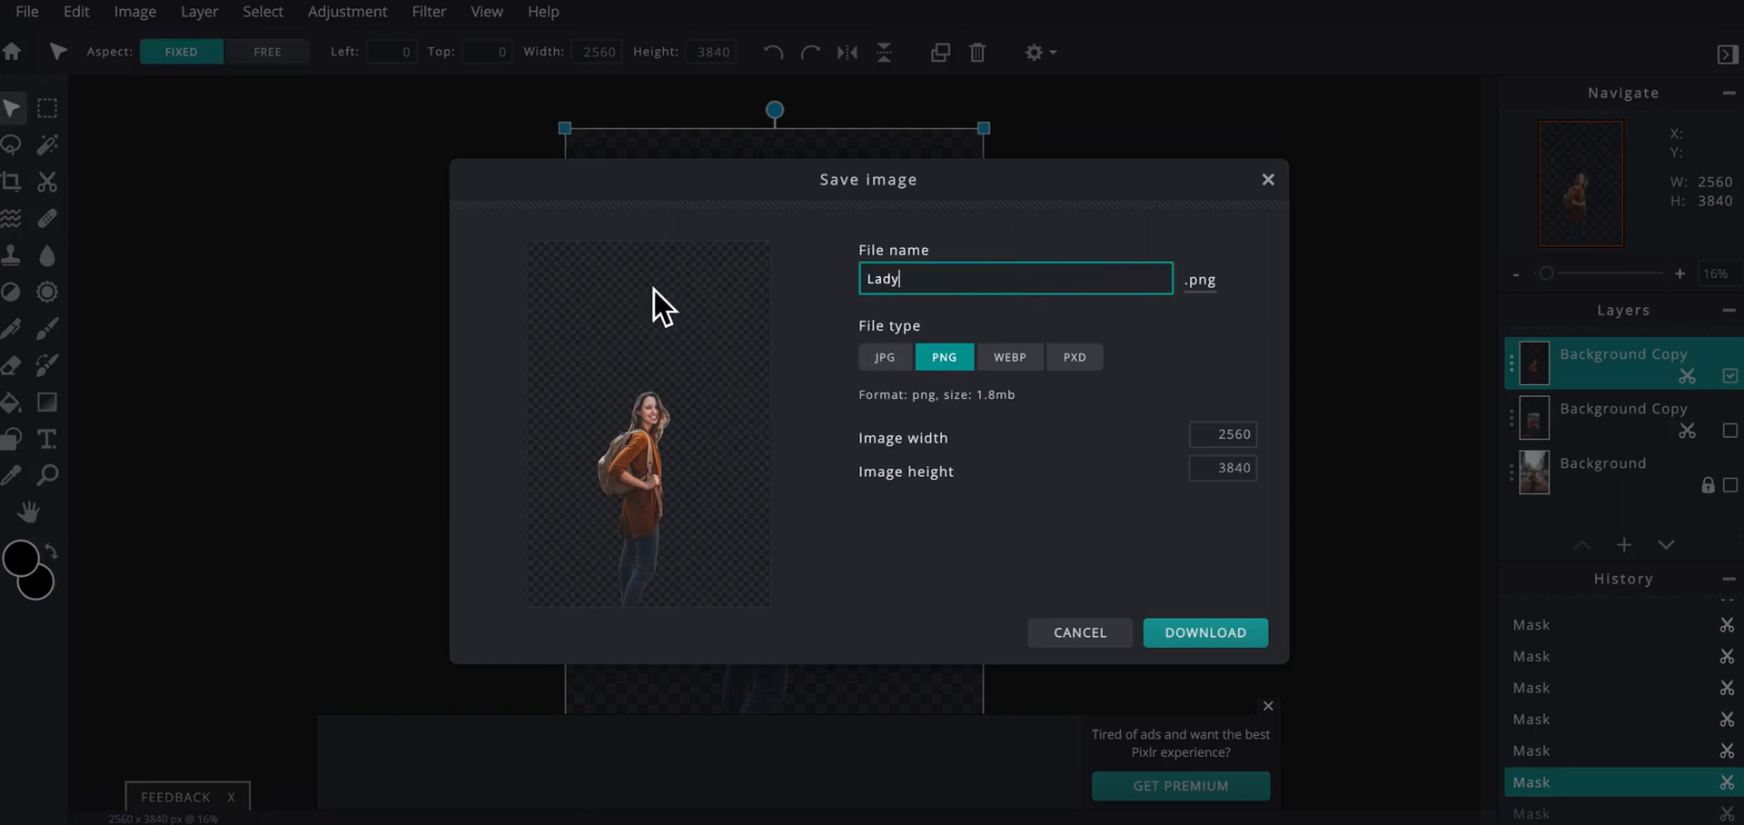
- Download the Lady PNG and close the save dialog and the advertisement
click(1190, 645)
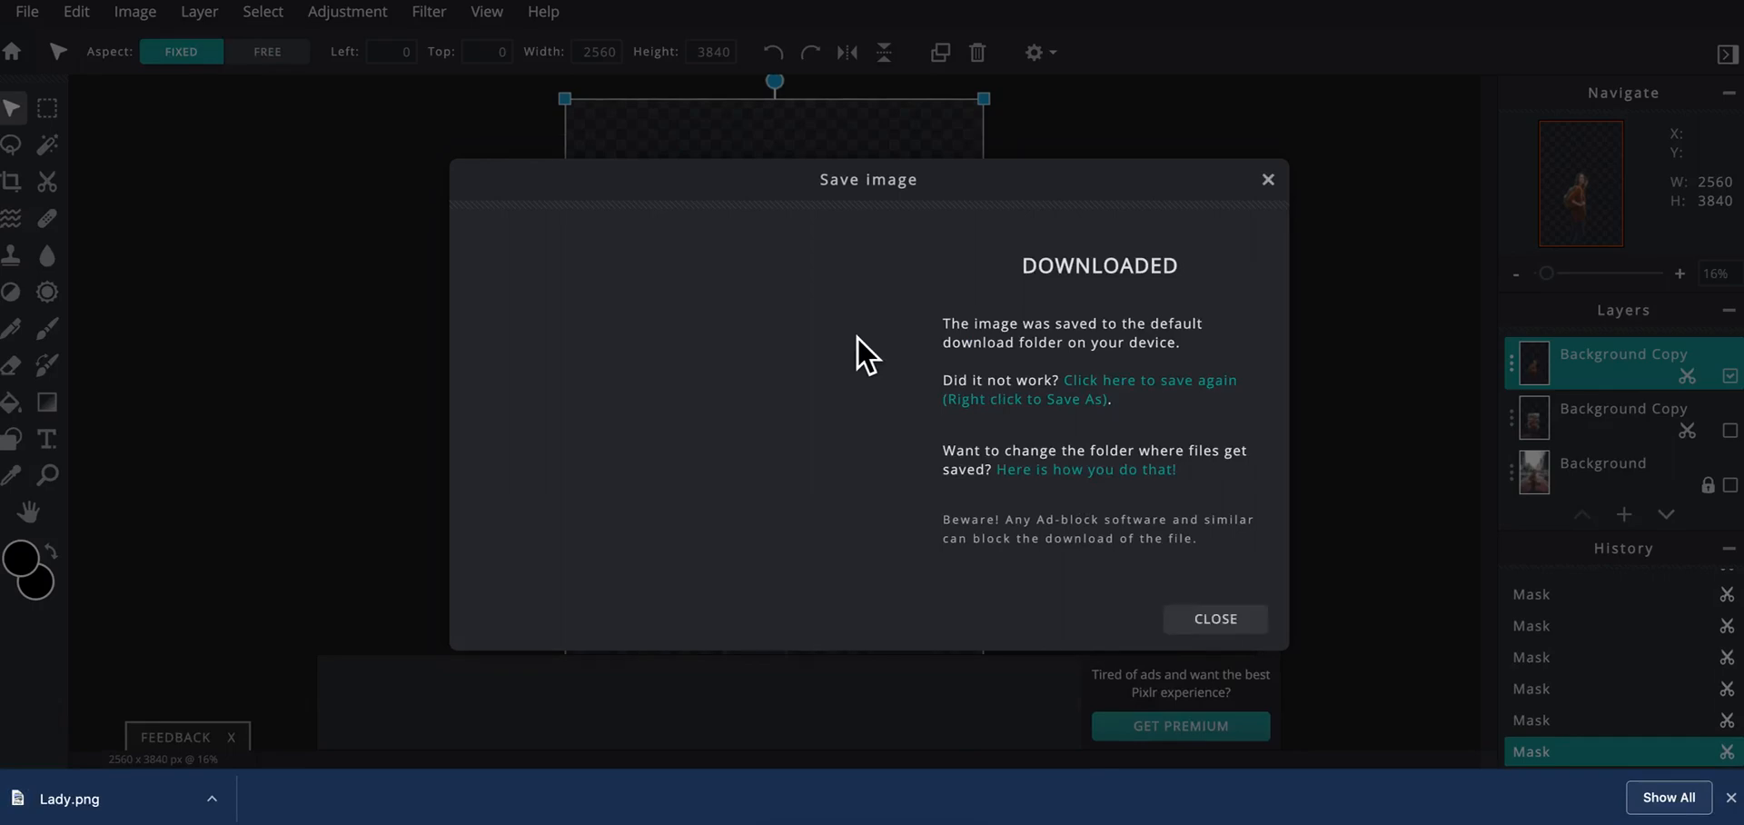
click(1217, 618)
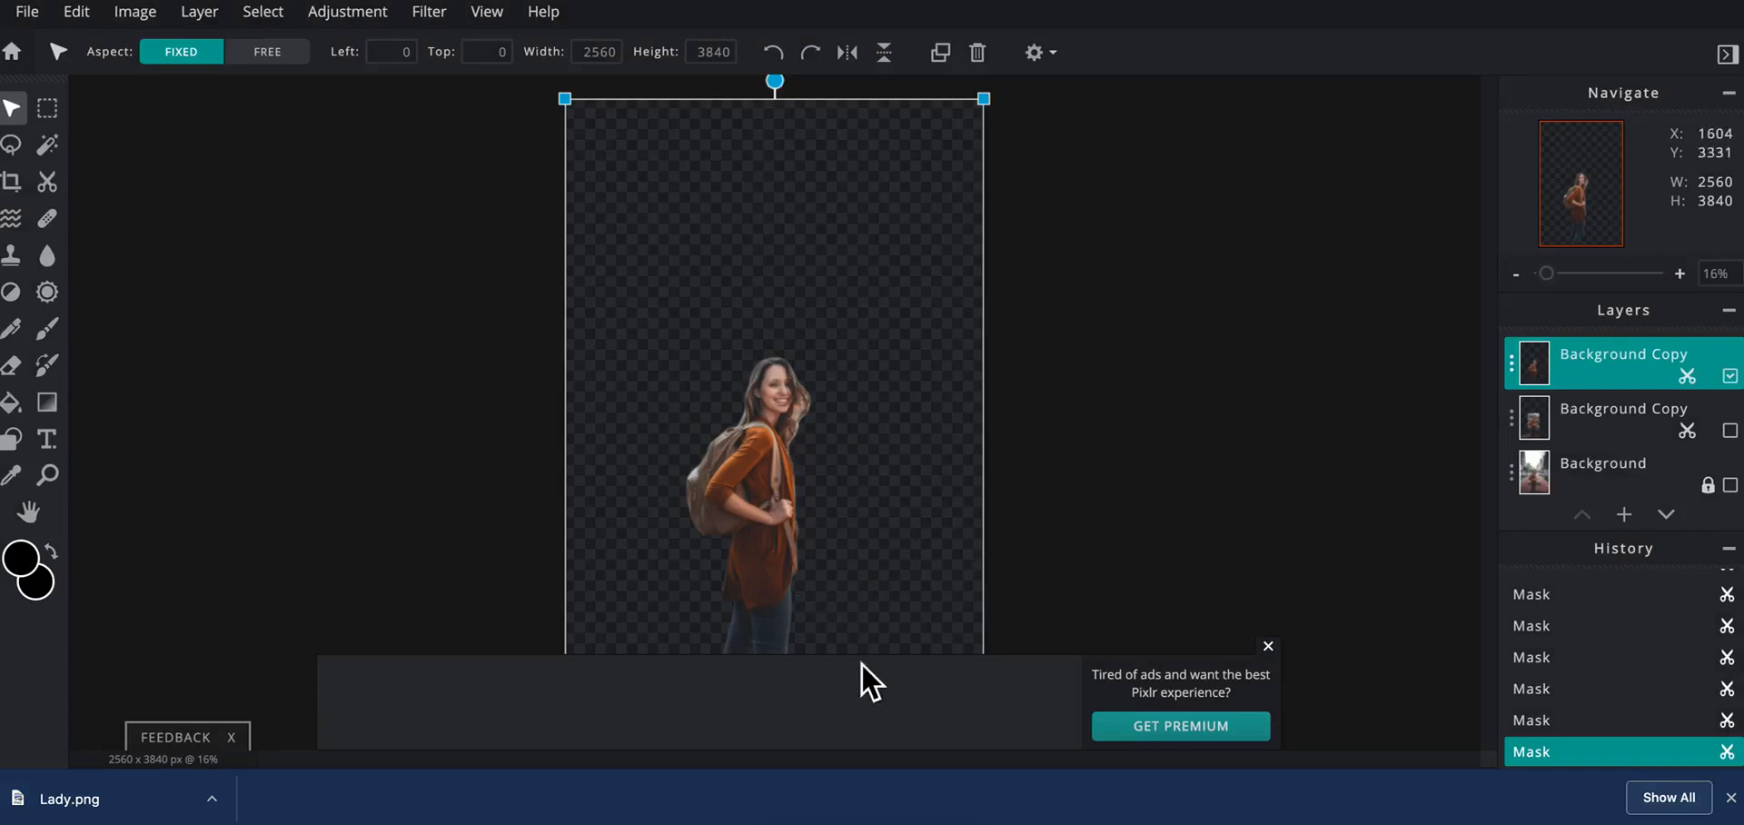
click(1268, 645)
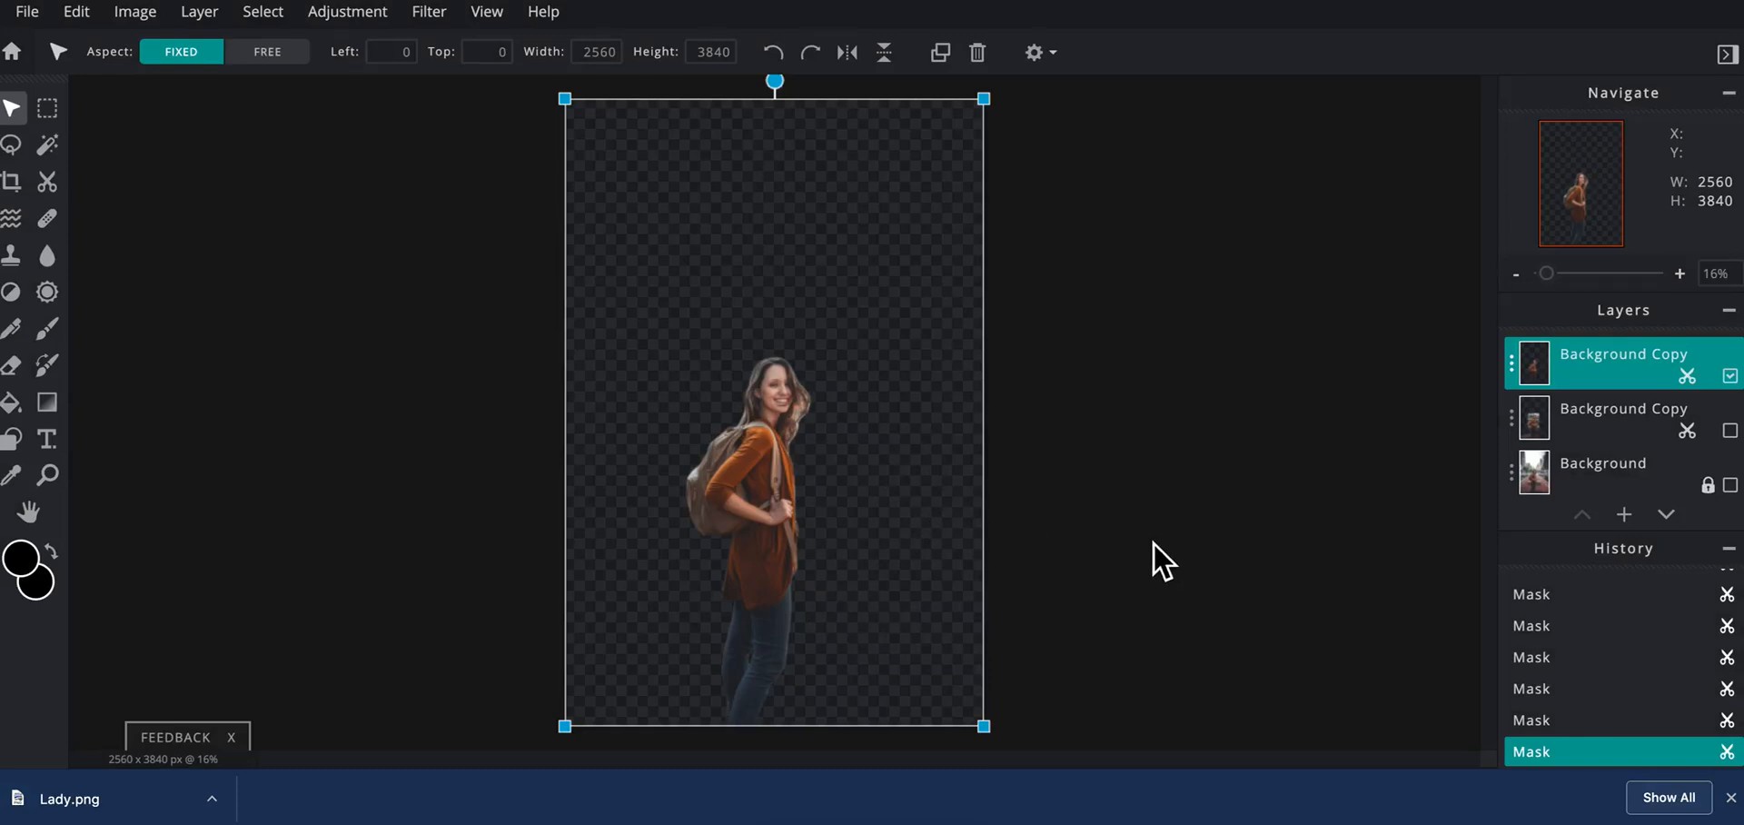
key(shift)
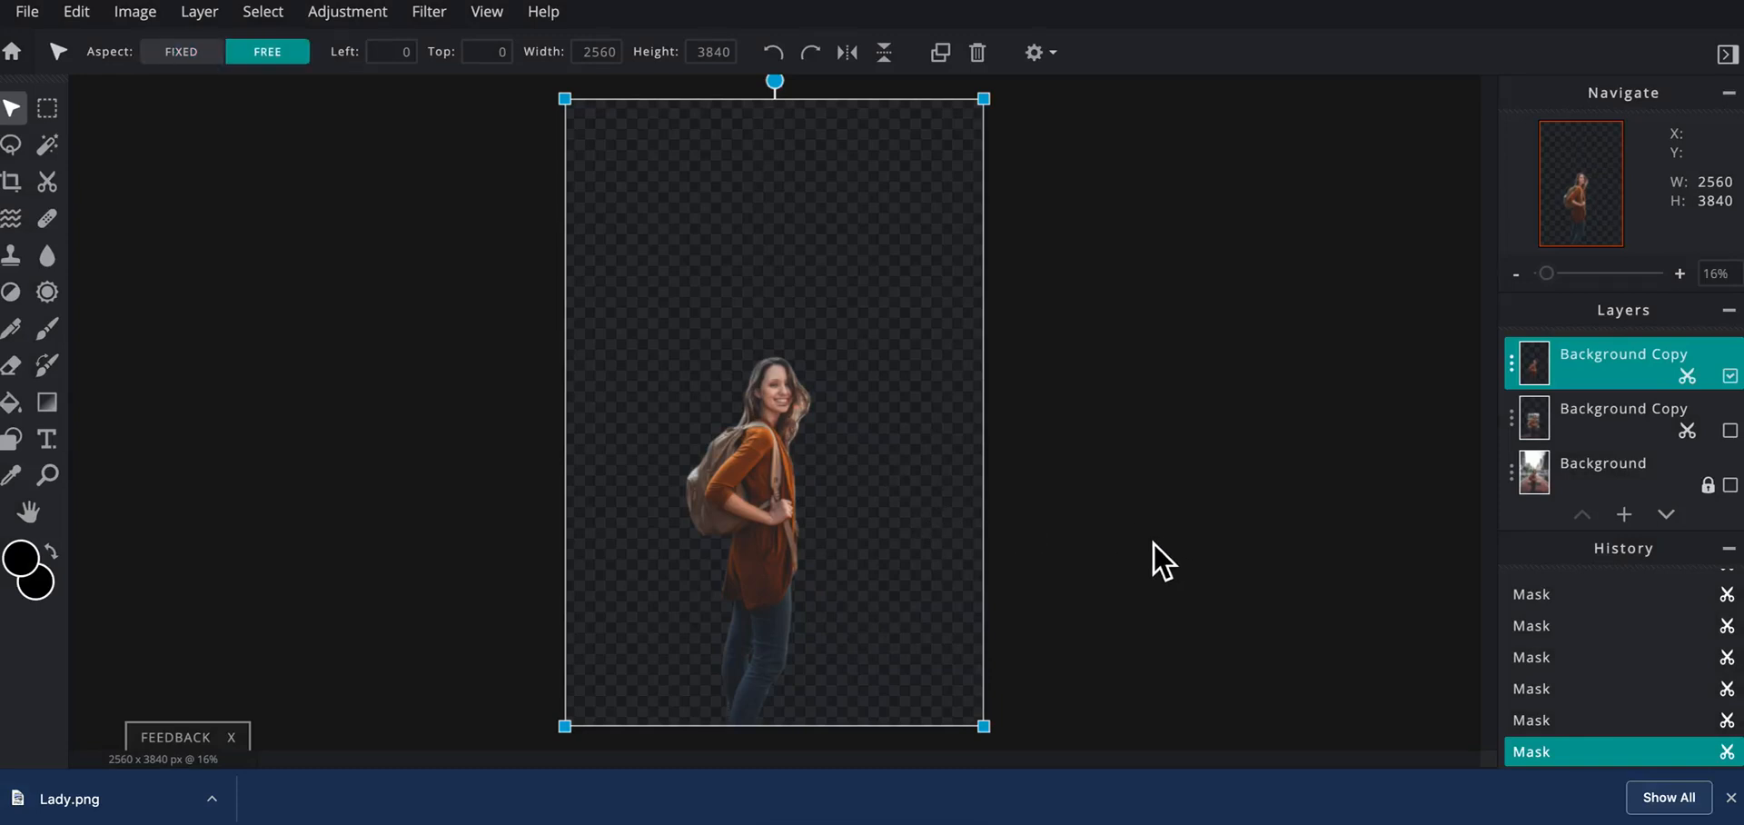